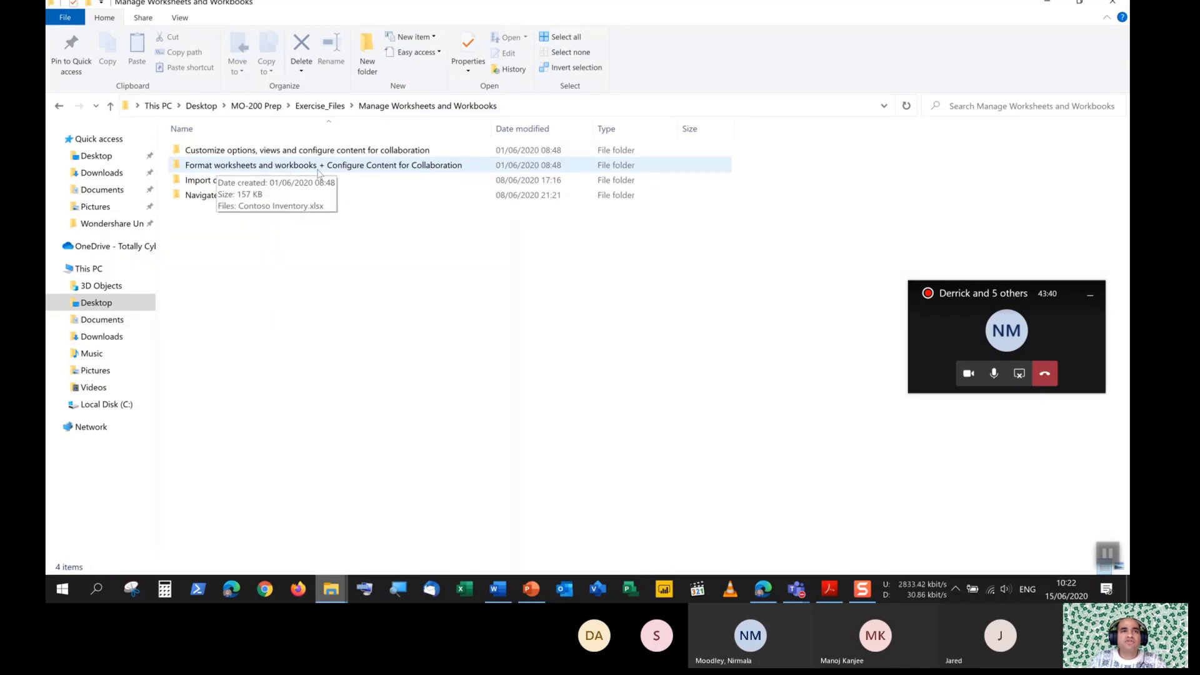
Open Contoso Inventory.xlsx from the Format worksheets and workbooks exercise folder and enable its external data connections
{"action": "double_click", "coordinate": [366, 168]}
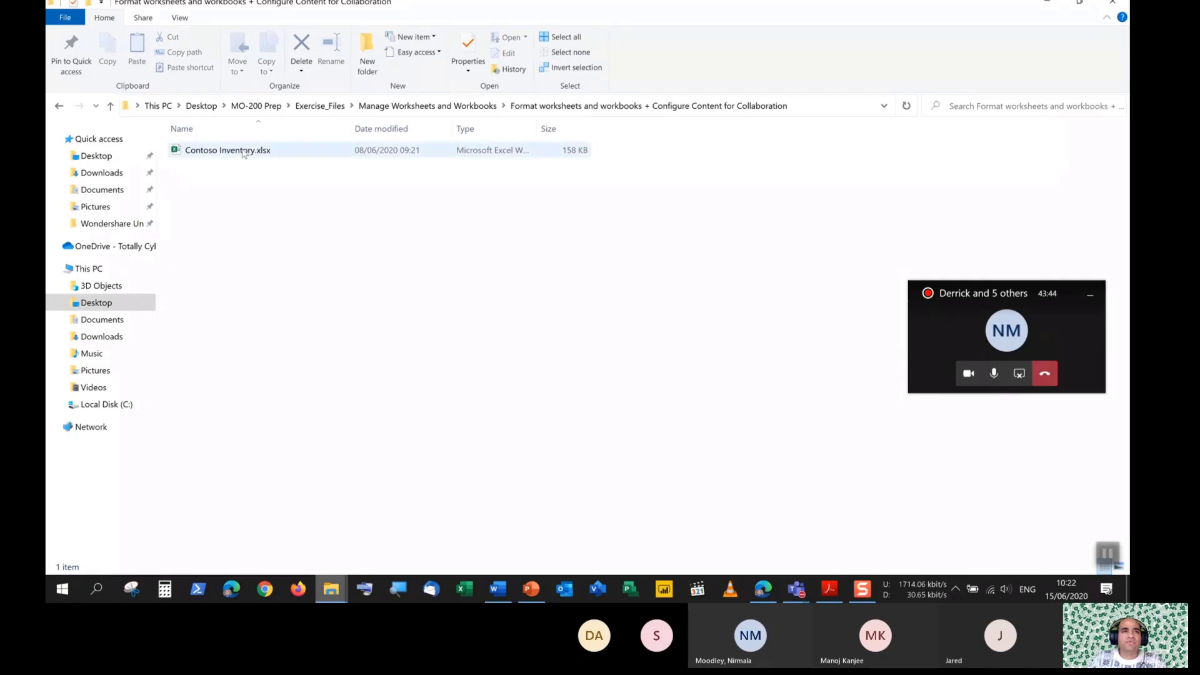
{"action": "double_click", "coordinate": [247, 151]}
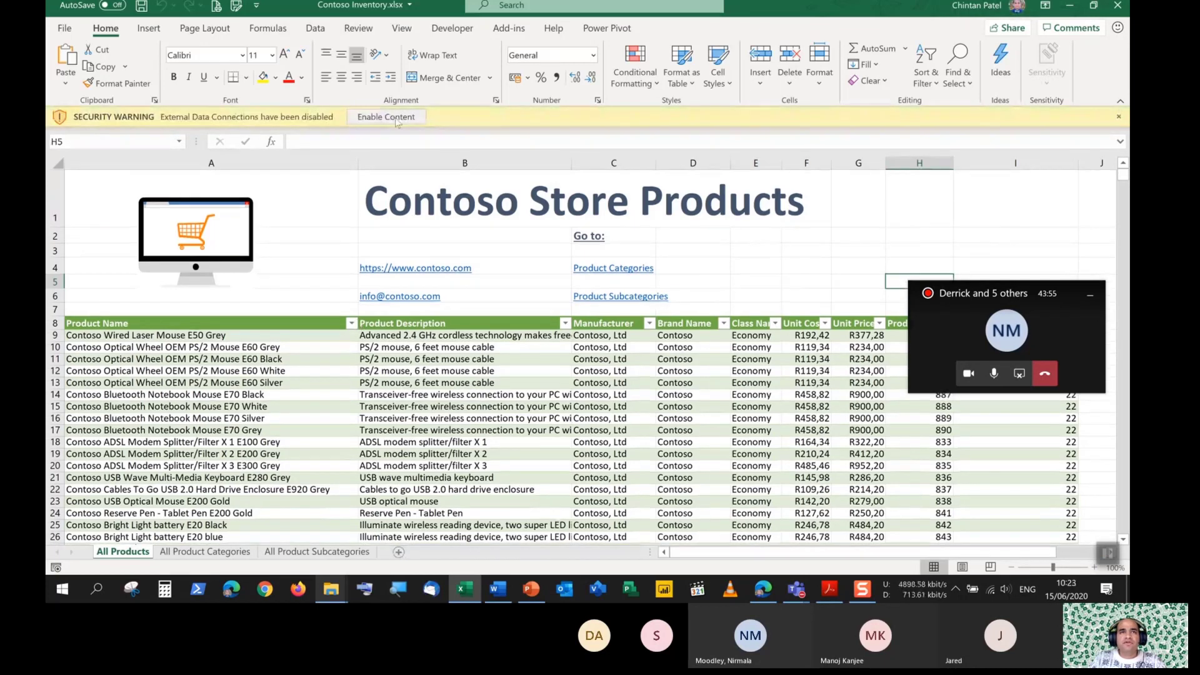
{"action": "left_click", "coordinate": [394, 118]}
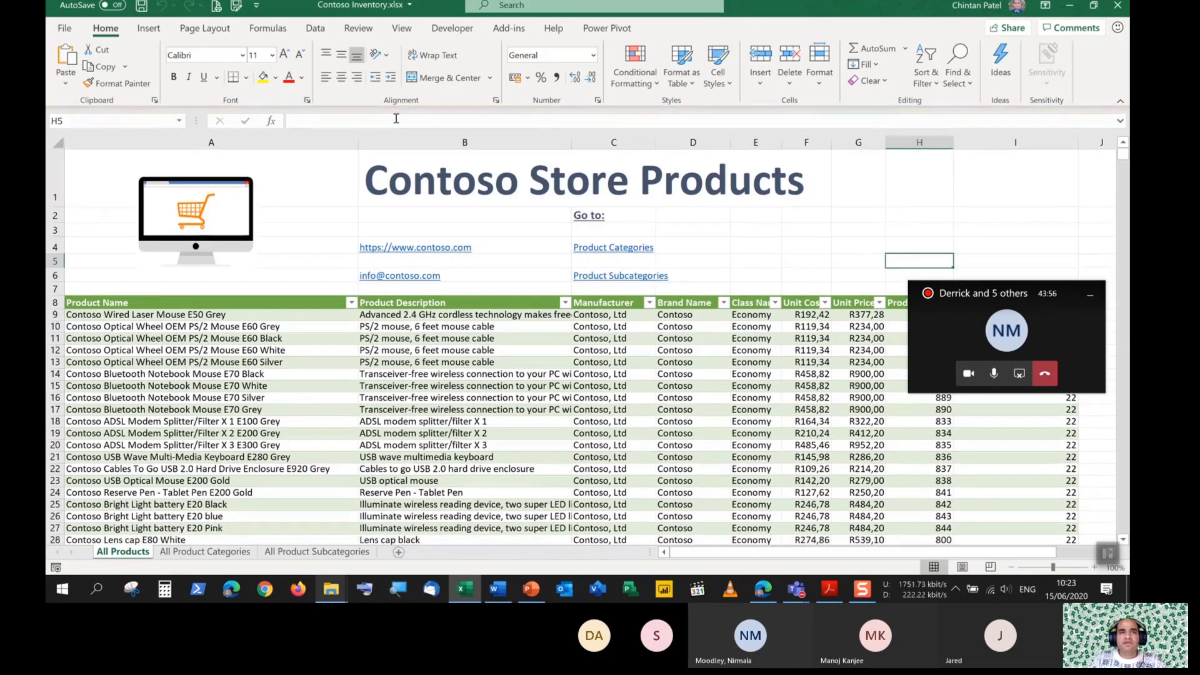
Examine the product table and its links on the All Products sheet, plus the product categories and subcategories sheets
{"action": "left_click_drag", "start_coordinate": [991, 294], "coordinate": [978, 187]}
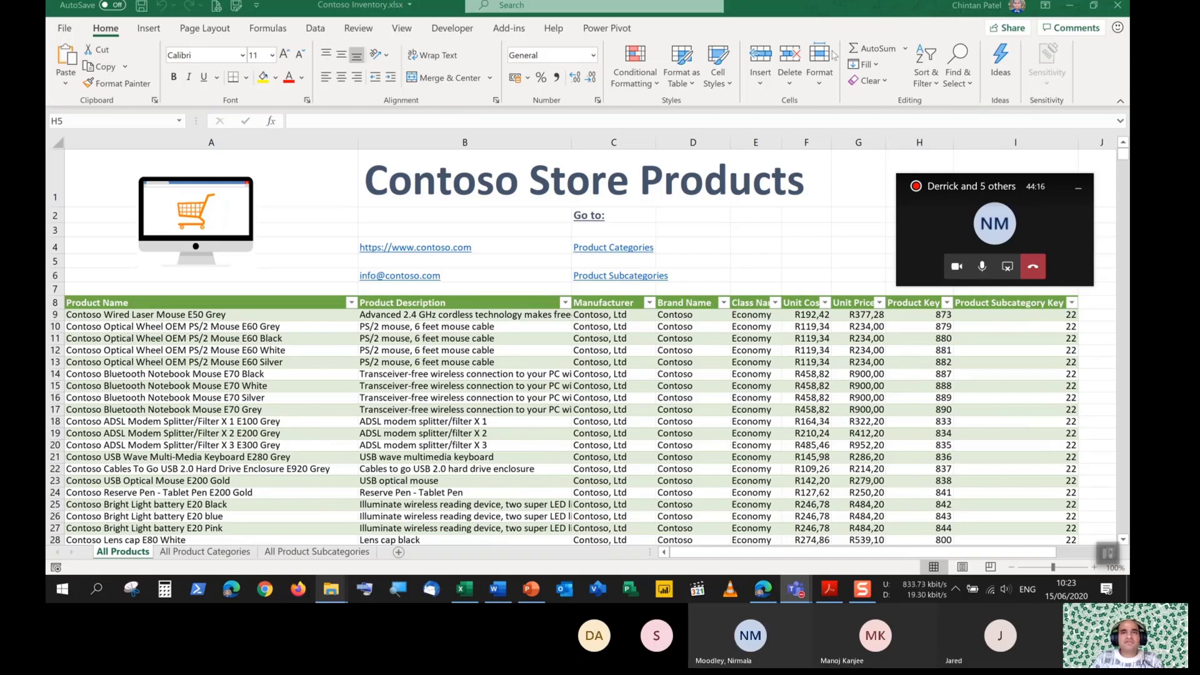
{"action": "left_click", "coordinate": [712, 233]}
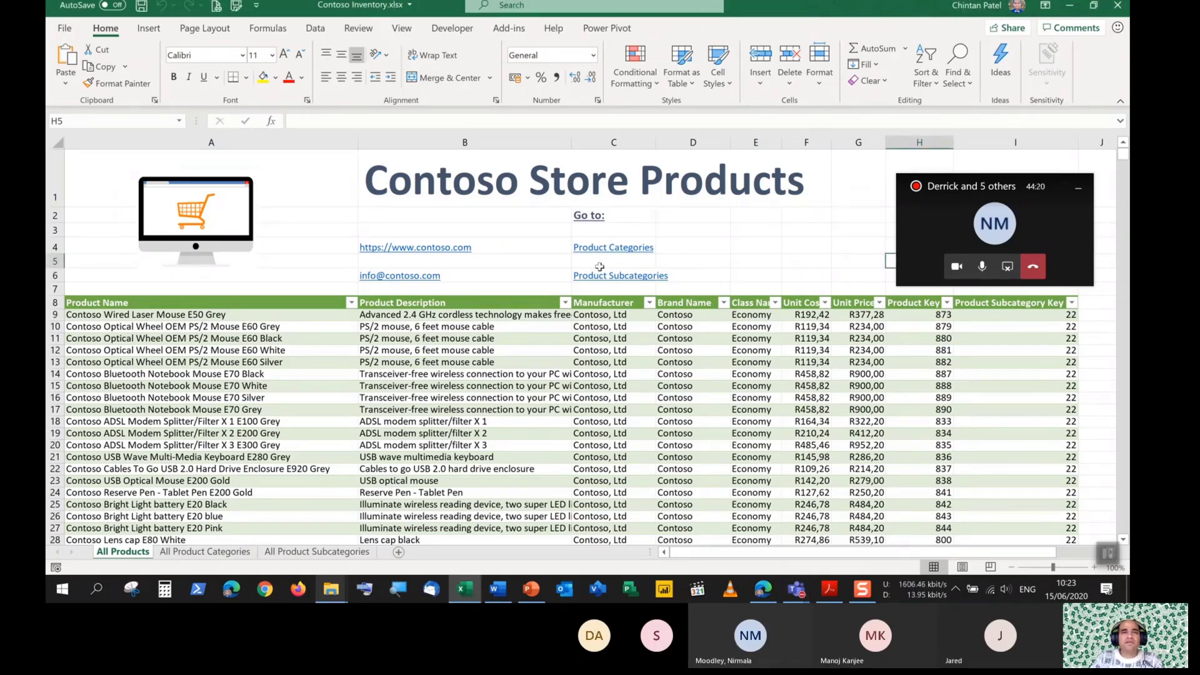
{"action": "mouse_move", "coordinate": [406, 286]}
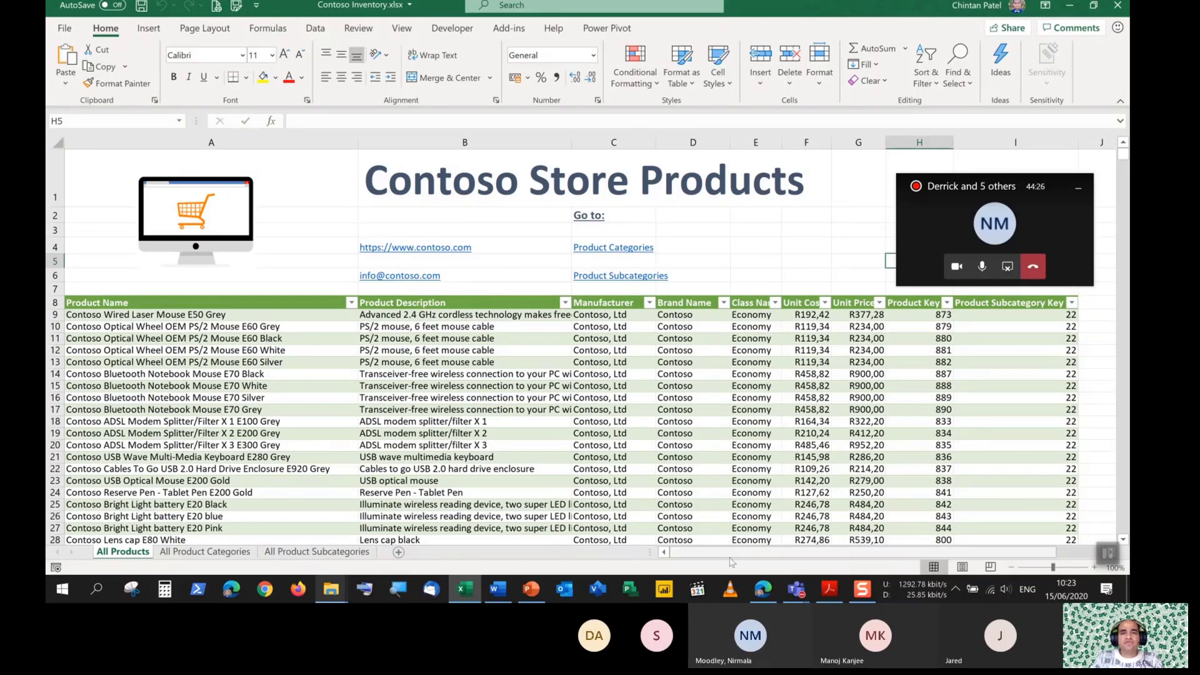
{"action": "left_click_drag", "start_coordinate": [728, 560], "coordinate": [822, 558]}
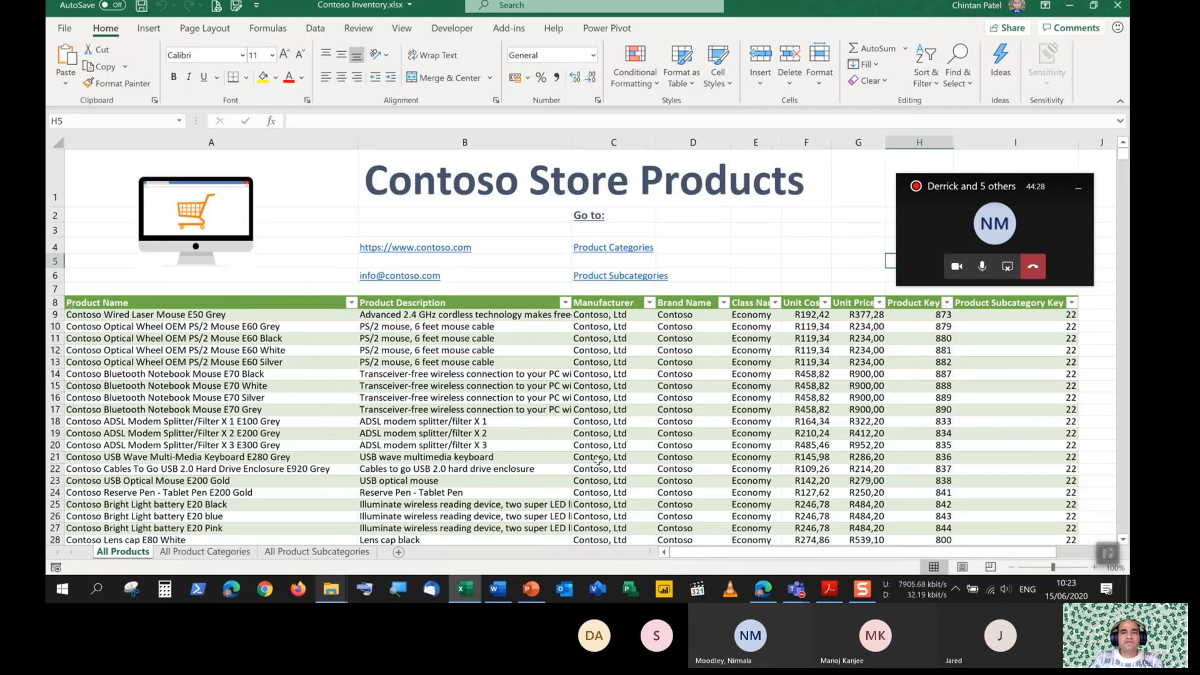
{"action": "scroll", "coordinate": [595, 457], "scroll_direction": "down", "scroll_amount": 5}
{"action": "scroll", "coordinate": [595, 457], "scroll_direction": "up", "scroll_amount": 5}
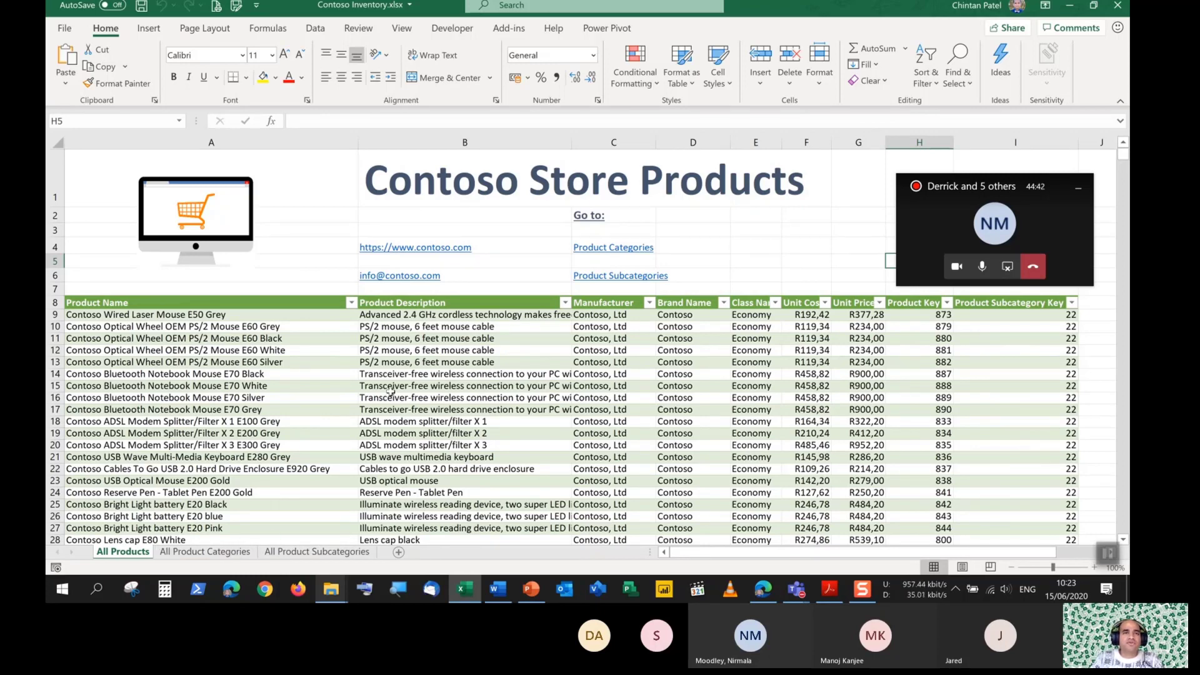
{"action": "left_click", "coordinate": [219, 555]}
{"action": "left_click", "coordinate": [291, 554]}
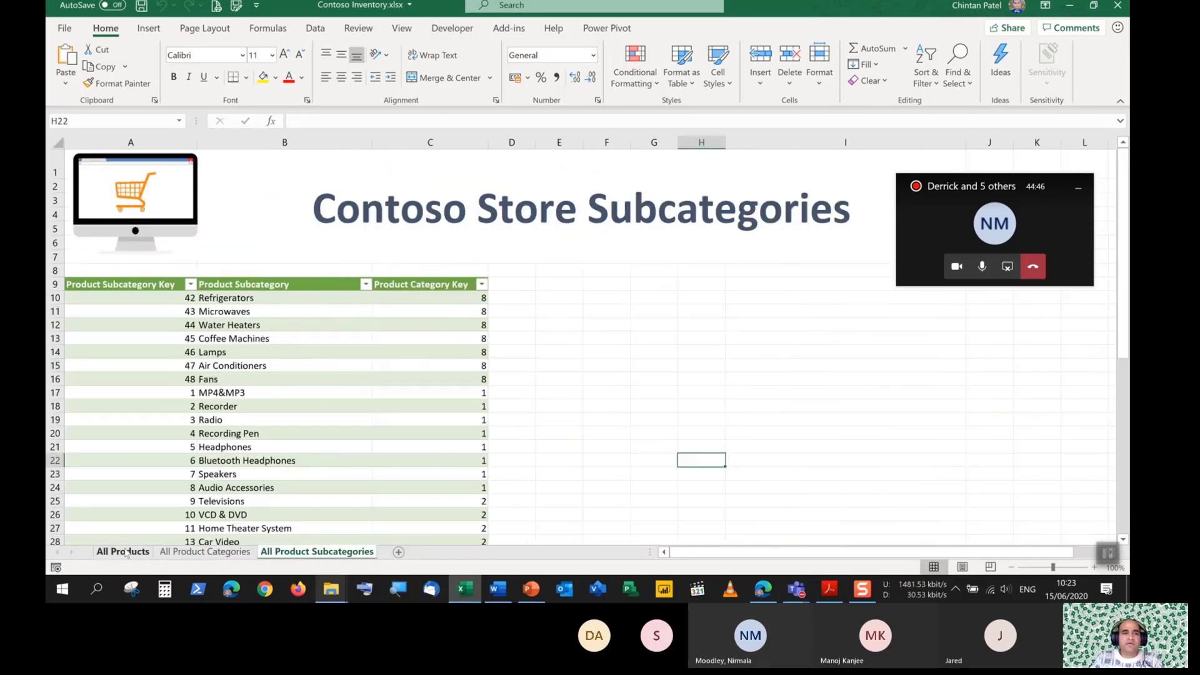
{"action": "left_click", "coordinate": [125, 552]}
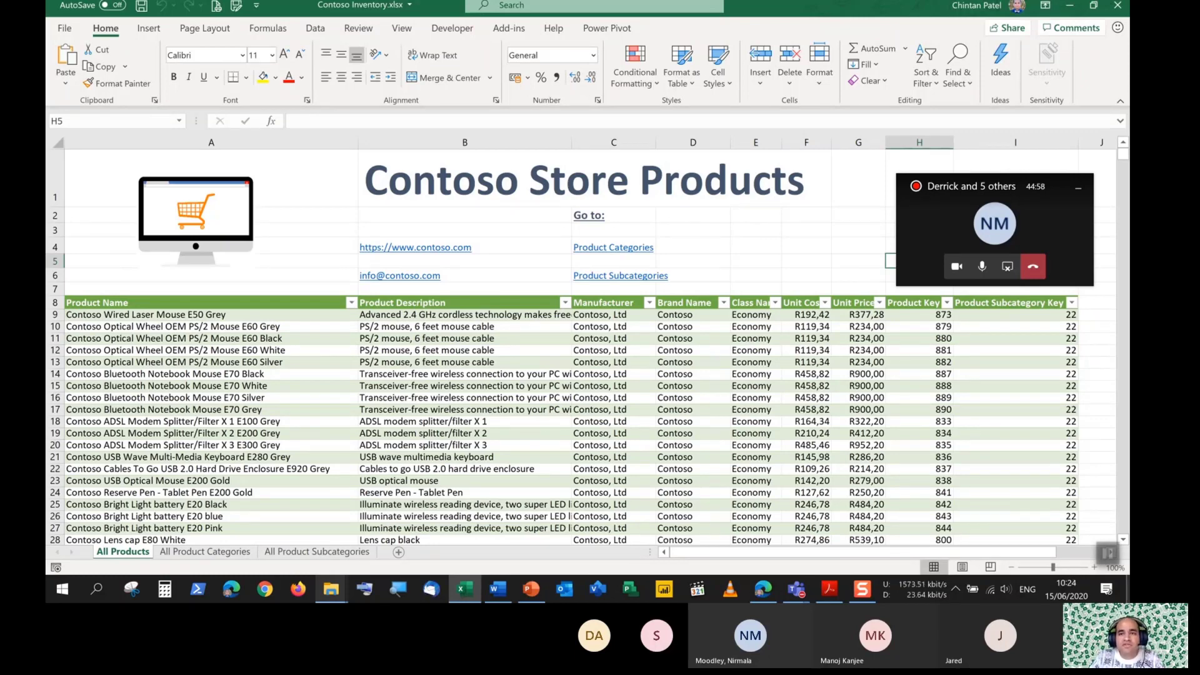
Switch to Adobe Acrobat Reader, read the MO-200 skills on formatting worksheets and workbooks, and return to the Contoso Inventory workbook in Excel
{"action": "left_click", "coordinate": [830, 588]}
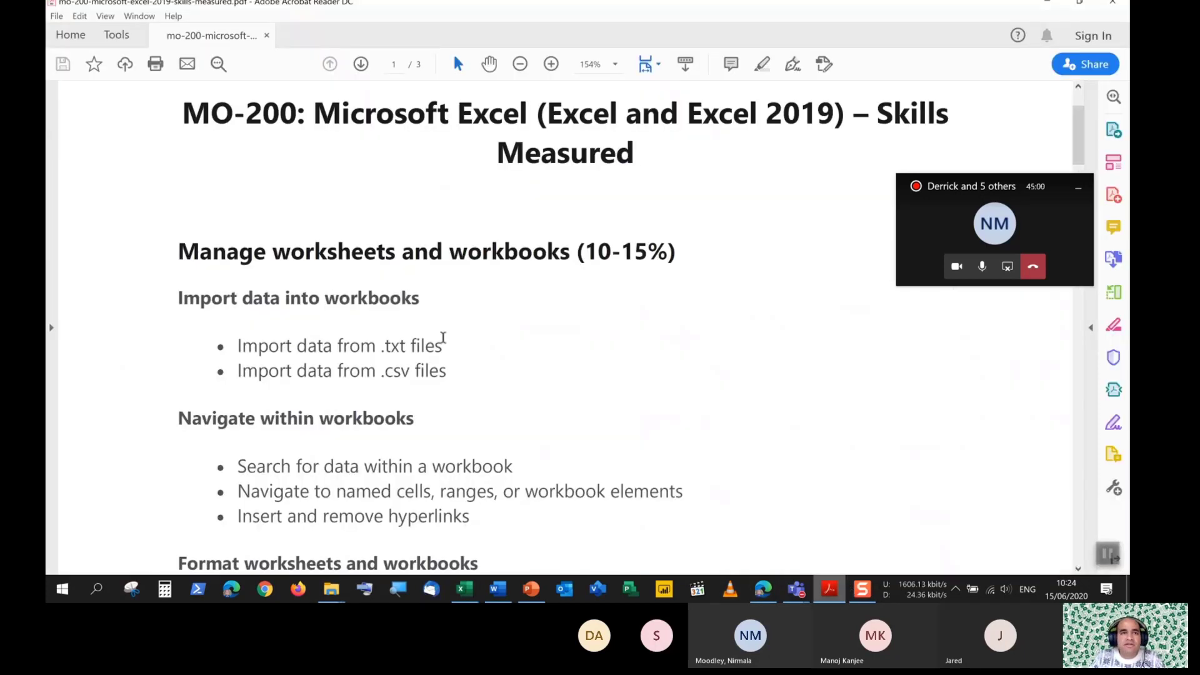
{"action": "scroll", "coordinate": [440, 348], "scroll_direction": "down", "scroll_amount": 2}
{"action": "scroll", "coordinate": [440, 348], "scroll_direction": "down", "scroll_amount": 6}
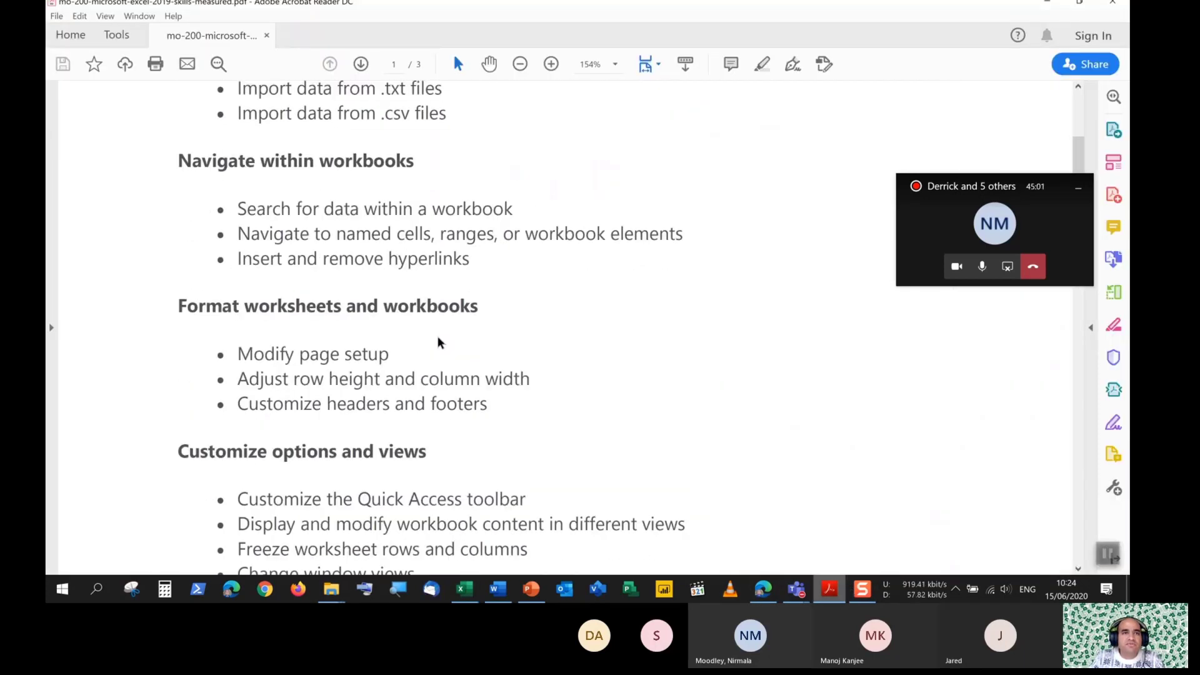
{"action": "scroll", "coordinate": [438, 338], "scroll_direction": "down", "scroll_amount": 3}
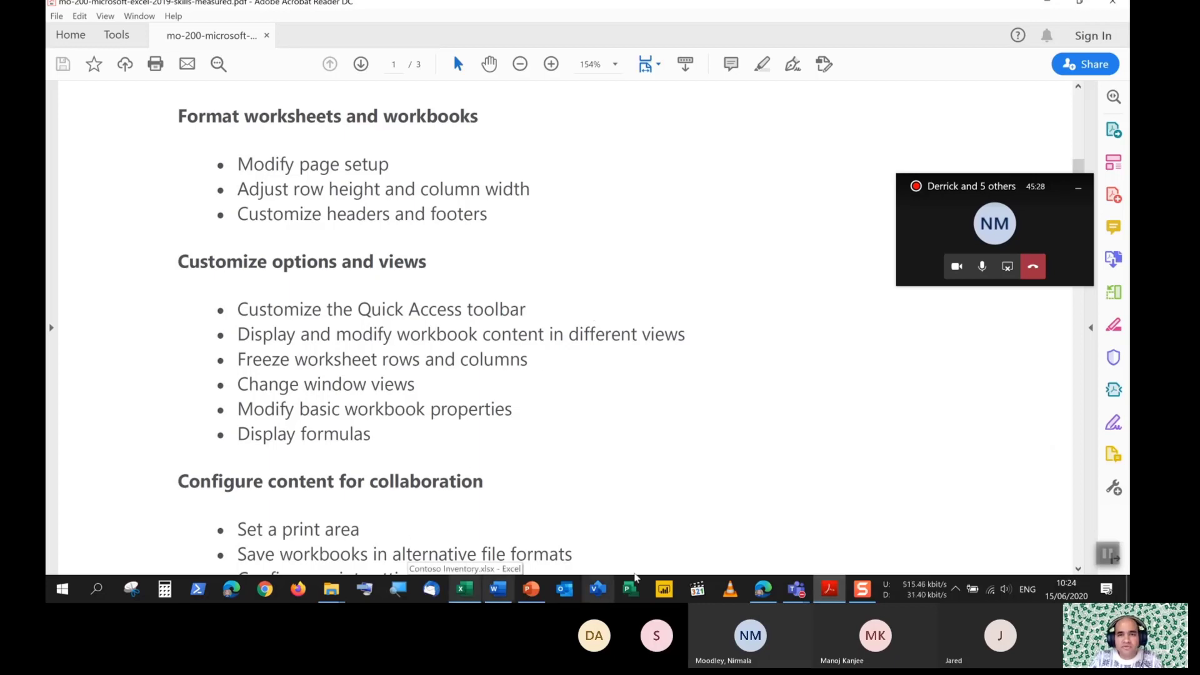
{"action": "left_click", "coordinate": [469, 599]}
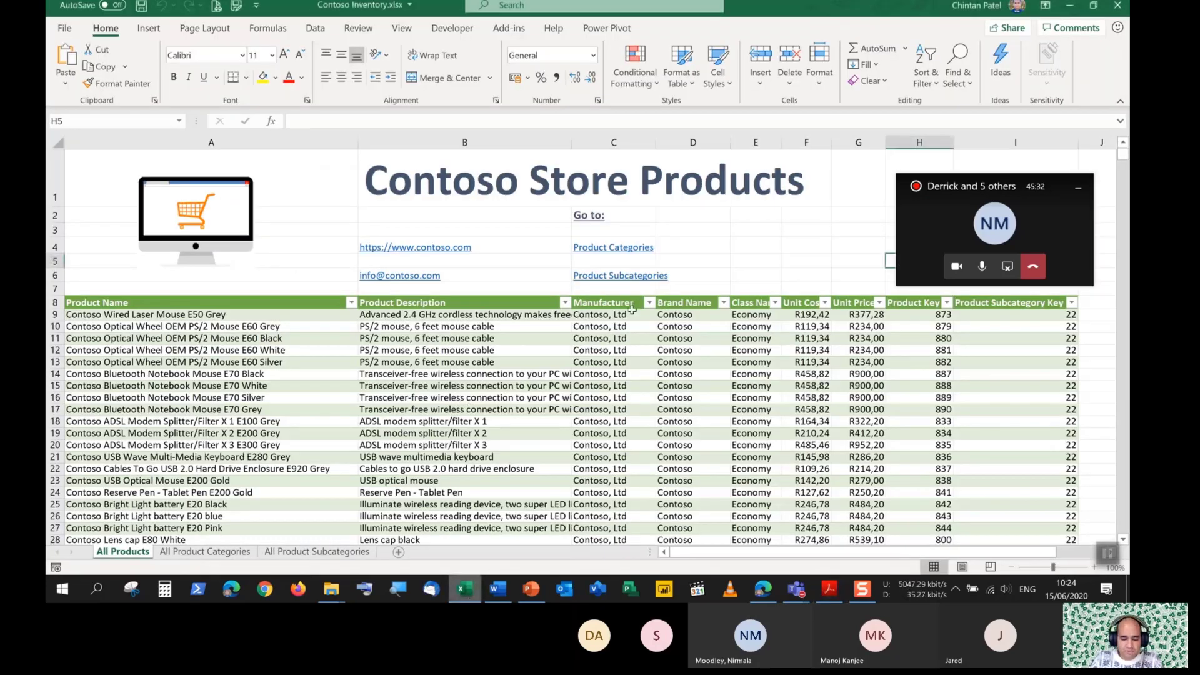
Minimise the meeting window and examine the product rows and the row height and column width formatting options
{"action": "left_click", "coordinate": [1078, 186]}
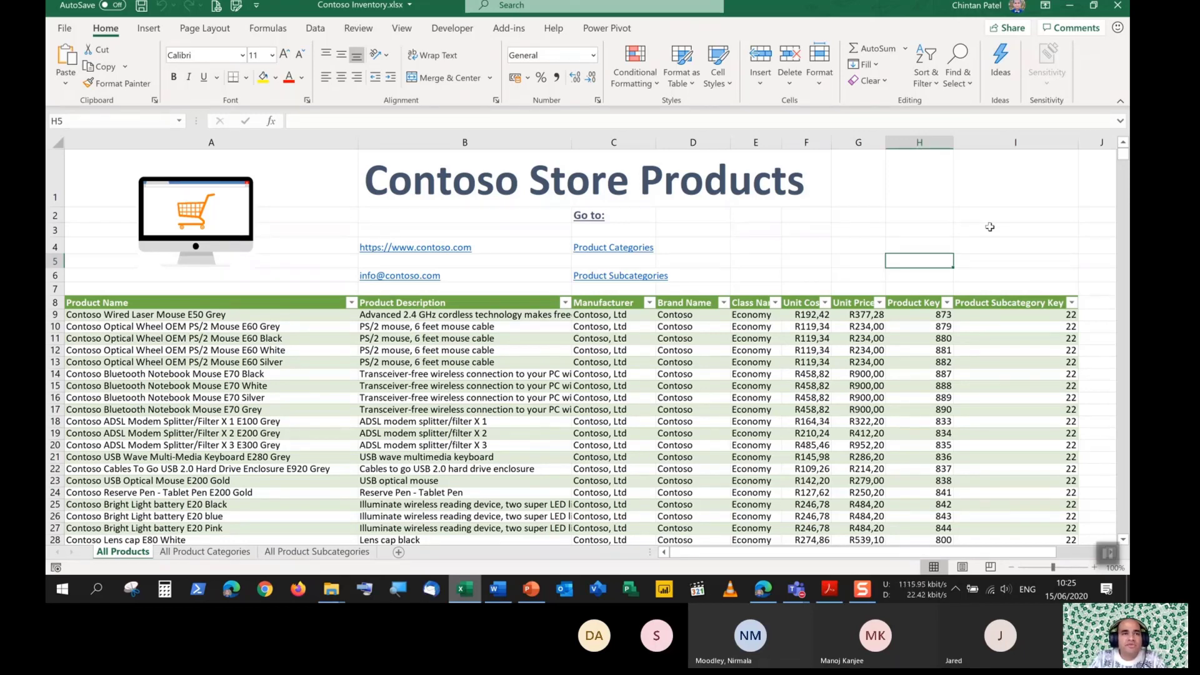
{"action": "scroll", "coordinate": [637, 376], "scroll_direction": "down", "scroll_amount": 13}
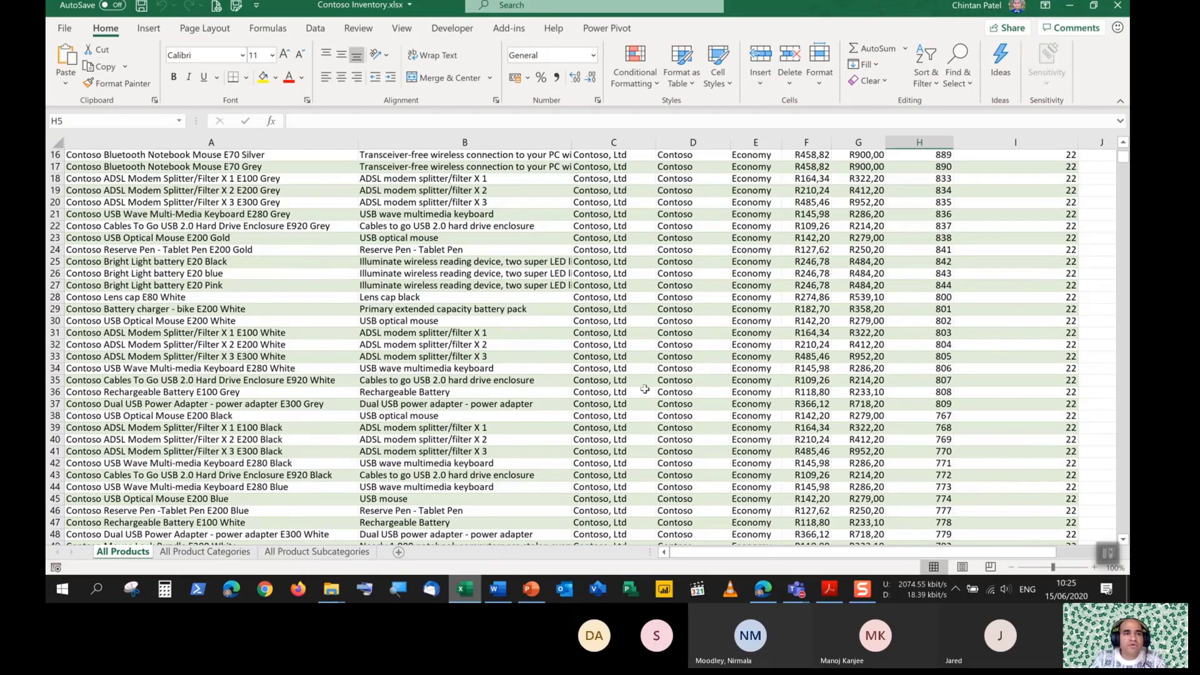
{"action": "scroll", "coordinate": [638, 377], "scroll_direction": "down", "scroll_amount": 13}
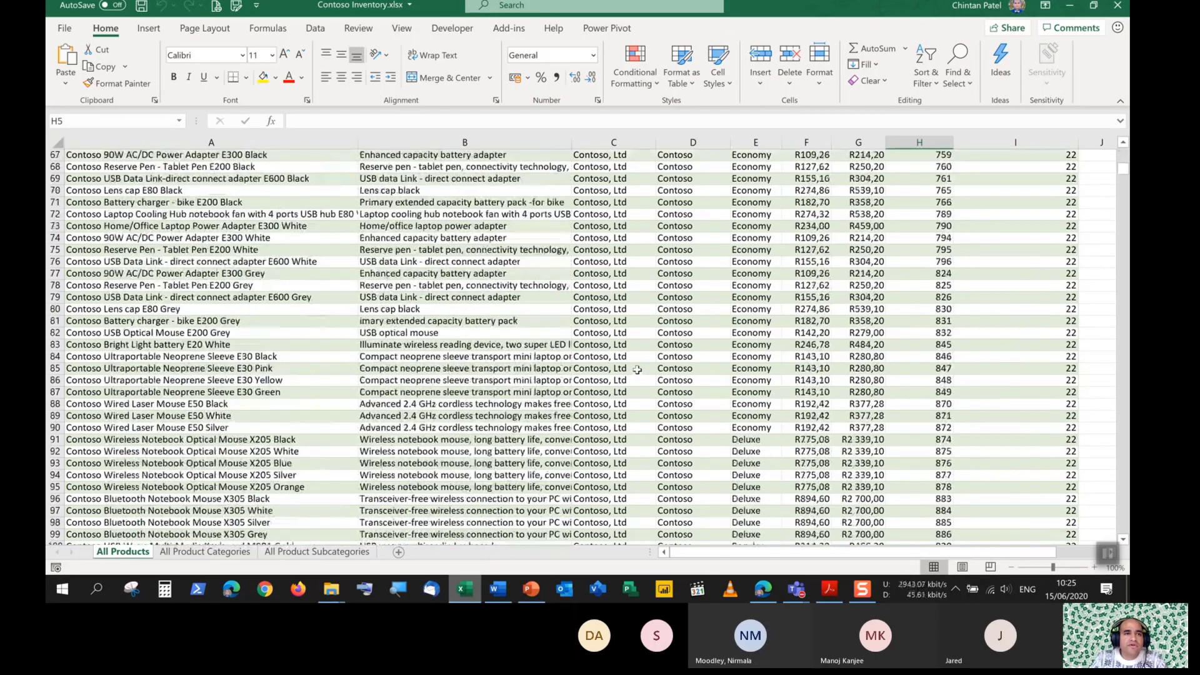
{"action": "scroll", "coordinate": [636, 371], "scroll_direction": "up", "scroll_amount": 20}
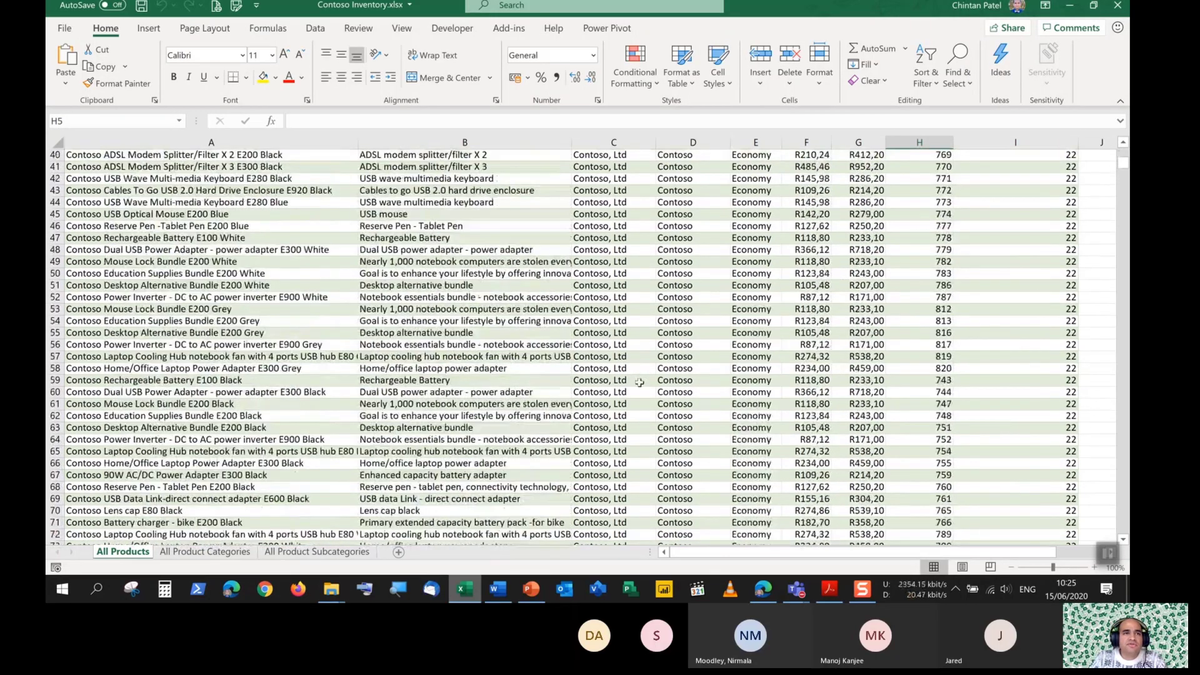
{"action": "scroll", "coordinate": [638, 380], "scroll_direction": "up", "scroll_amount": 2}
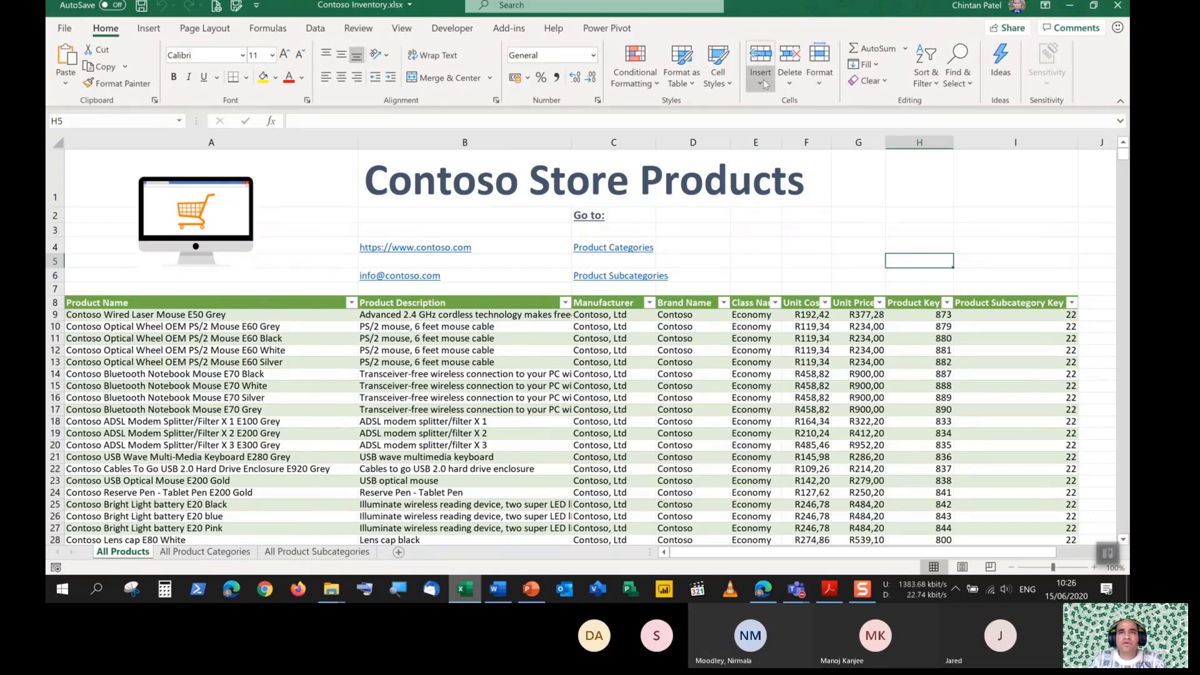
{"action": "left_click", "coordinate": [822, 80]}
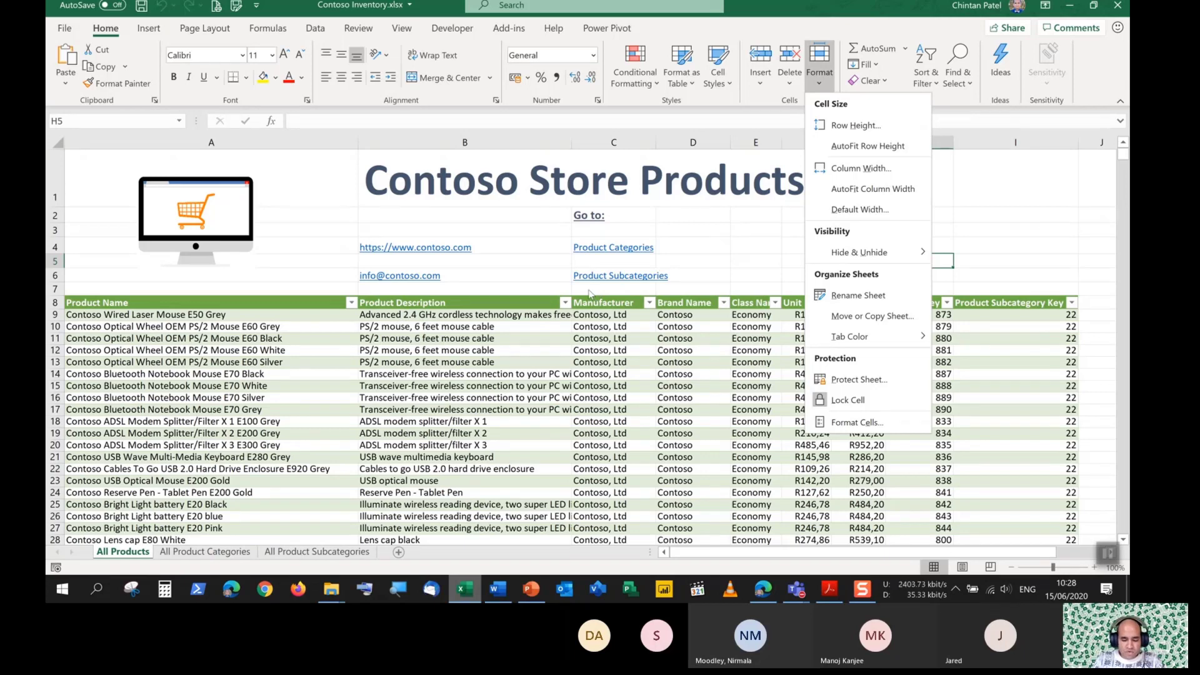
{"action": "left_click", "coordinate": [436, 373]}
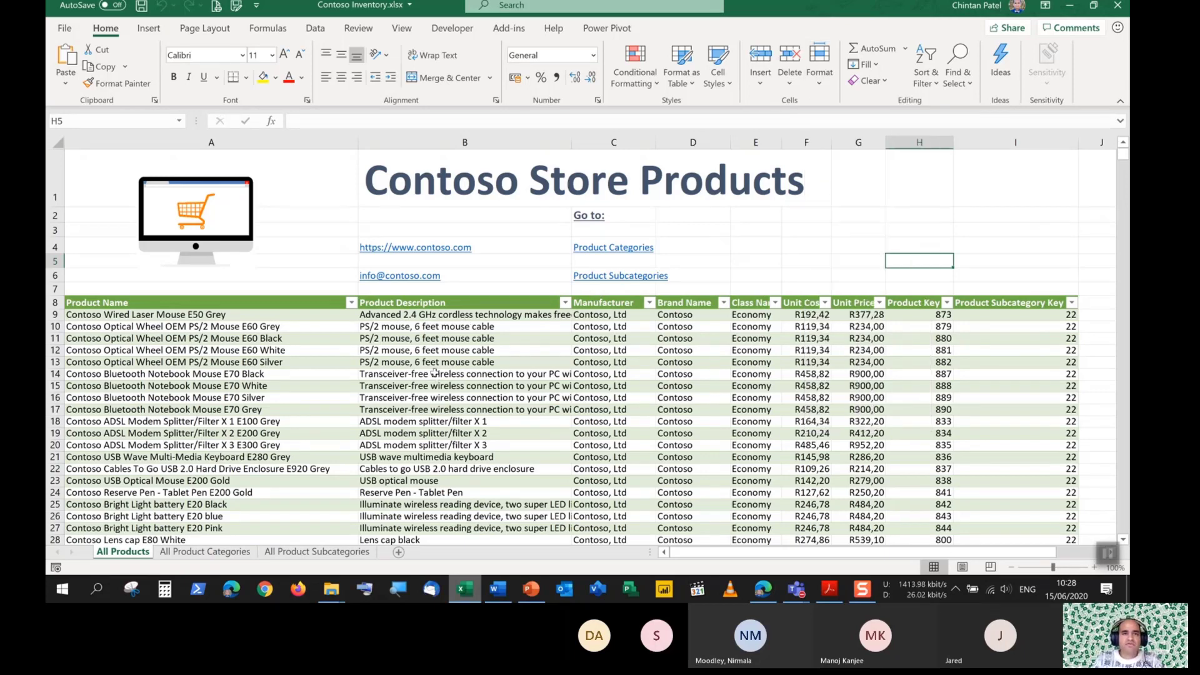
Widen the Product Name column on the All Products sheet until the long product names fit
{"action": "scroll", "coordinate": [328, 357], "scroll_direction": "down", "scroll_amount": 4}
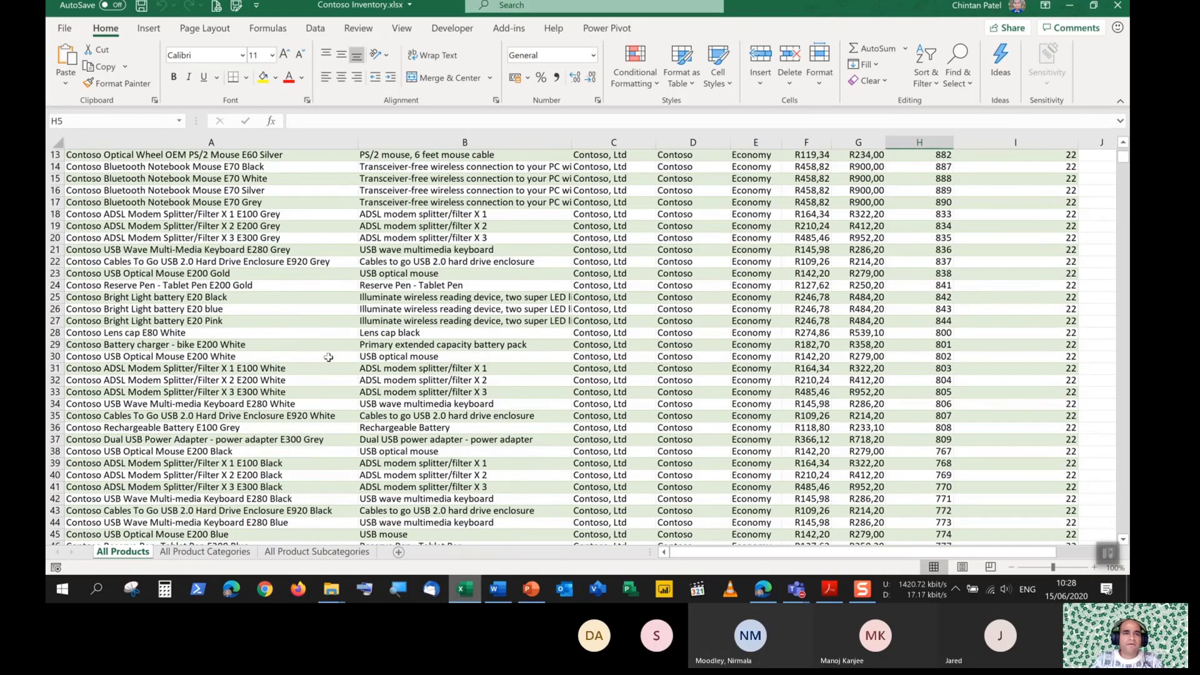
{"action": "scroll", "coordinate": [328, 357], "scroll_direction": "down", "scroll_amount": 11}
{"action": "scroll", "coordinate": [327, 355], "scroll_direction": "down", "scroll_amount": 1}
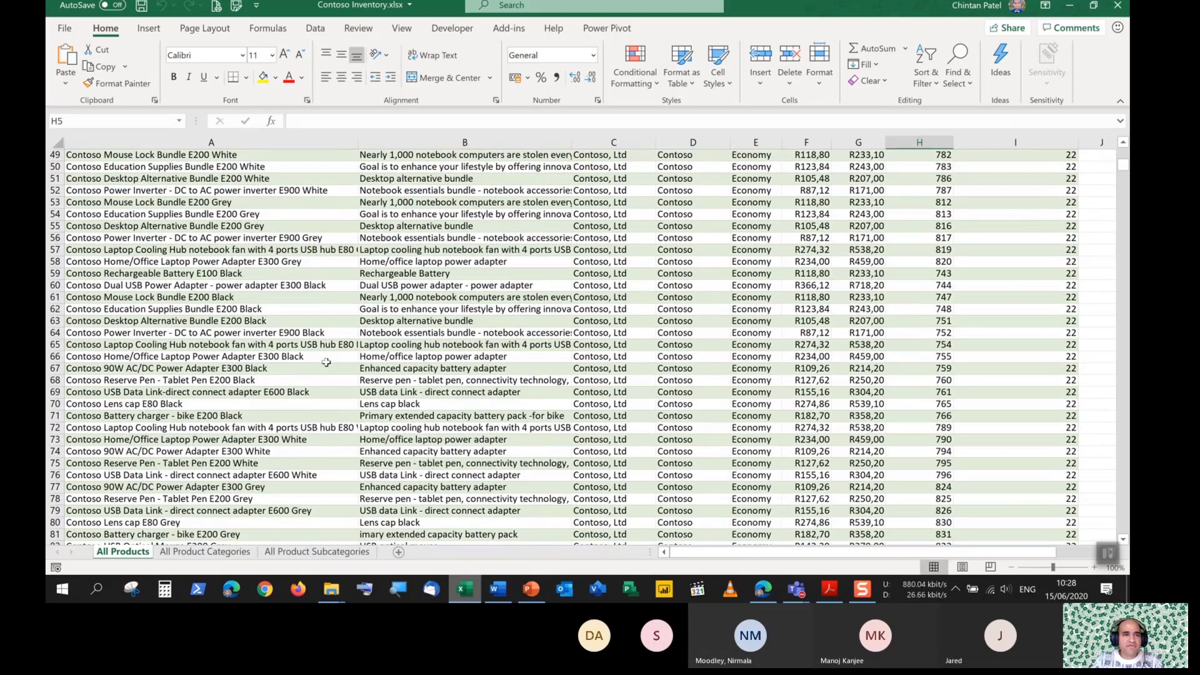
{"action": "scroll", "coordinate": [328, 369], "scroll_direction": "down", "scroll_amount": 4}
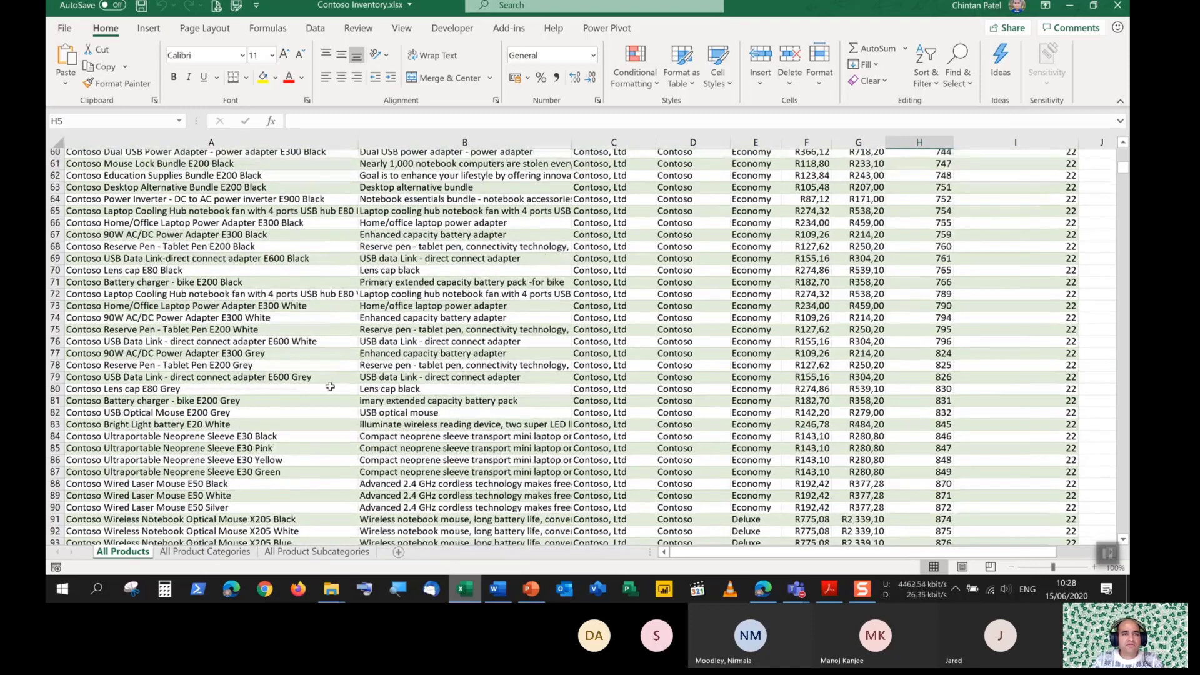
{"action": "scroll", "coordinate": [330, 383], "scroll_direction": "up", "scroll_amount": 20}
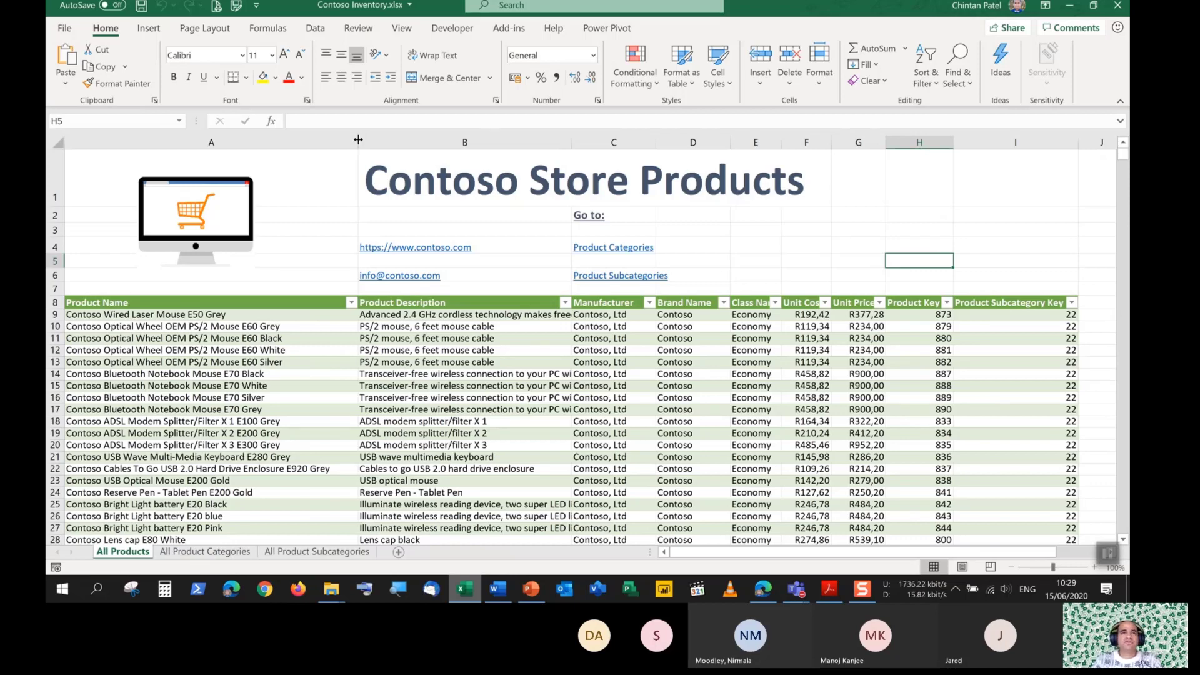
{"action": "left_click_drag", "start_coordinate": [358, 140], "coordinate": [411, 137]}
{"action": "left_click_drag", "start_coordinate": [416, 138], "coordinate": [498, 133]}
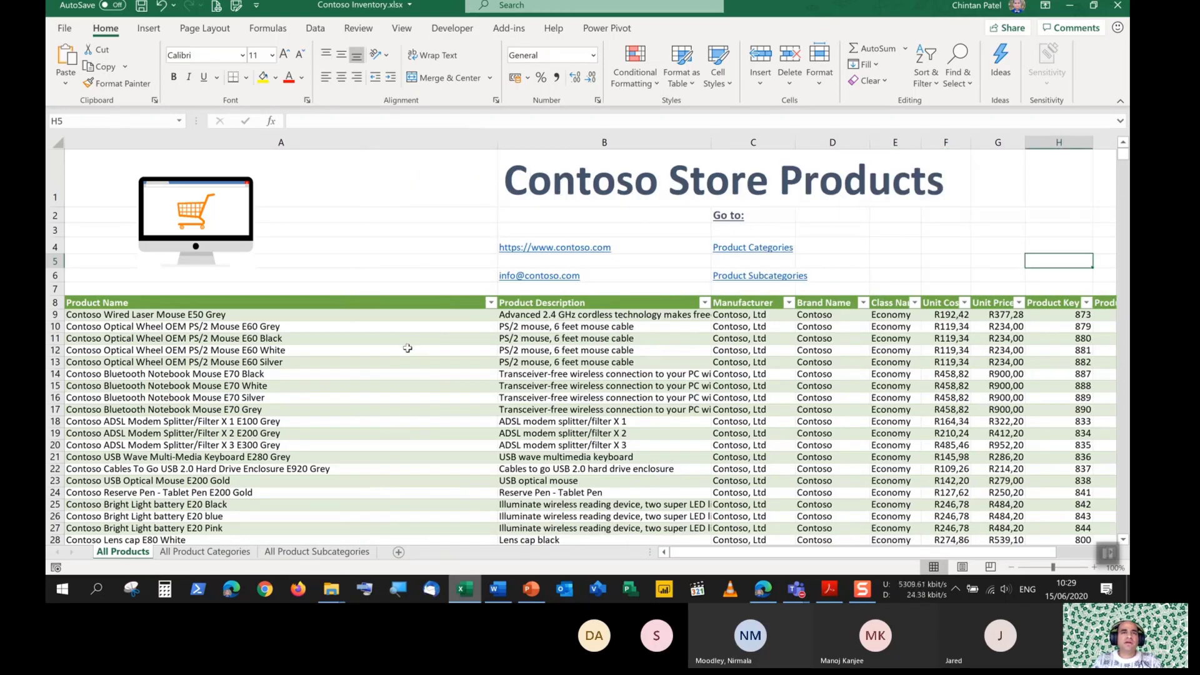
Check the entries down the Product Name column for names that do not fit the column width
{"action": "scroll", "coordinate": [393, 363], "scroll_direction": "down", "scroll_amount": 14}
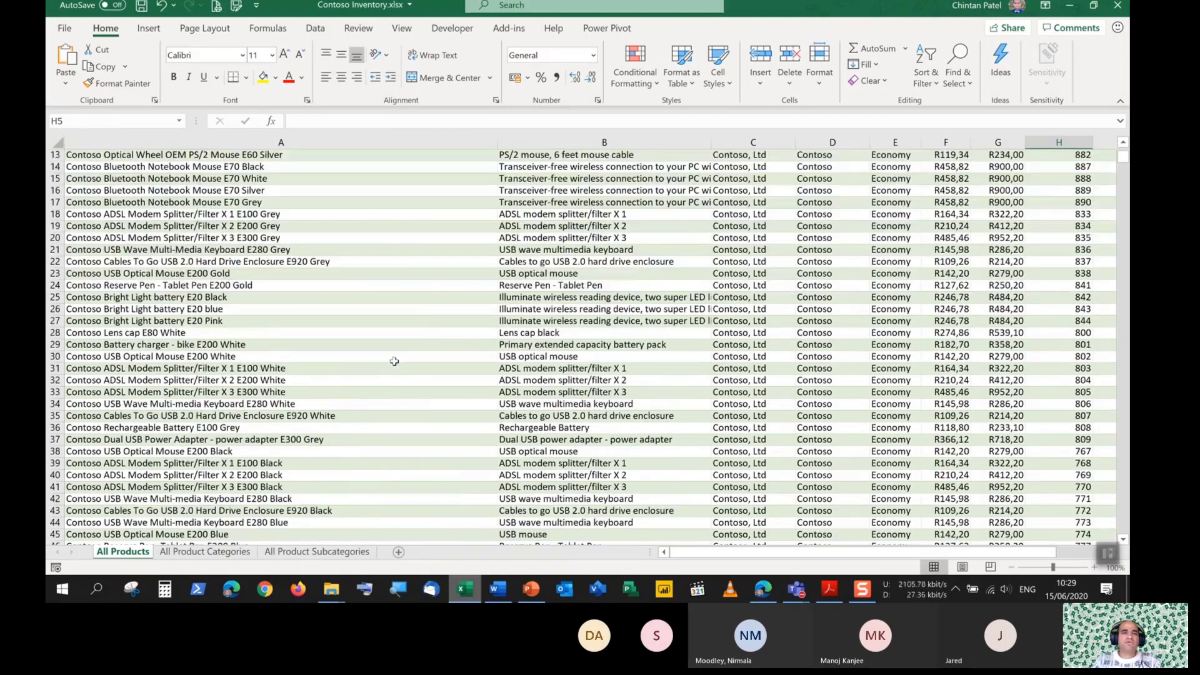
{"action": "scroll", "coordinate": [396, 359], "scroll_direction": "down", "scroll_amount": 11}
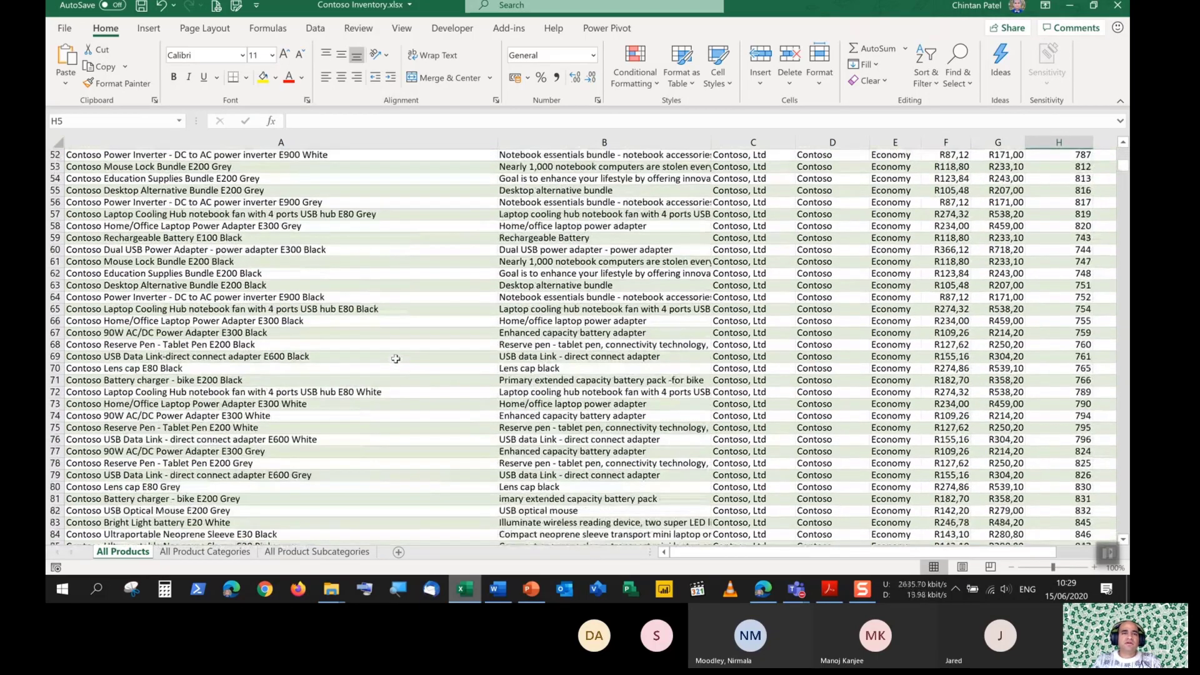
{"action": "scroll", "coordinate": [396, 357], "scroll_direction": "down", "scroll_amount": 13}
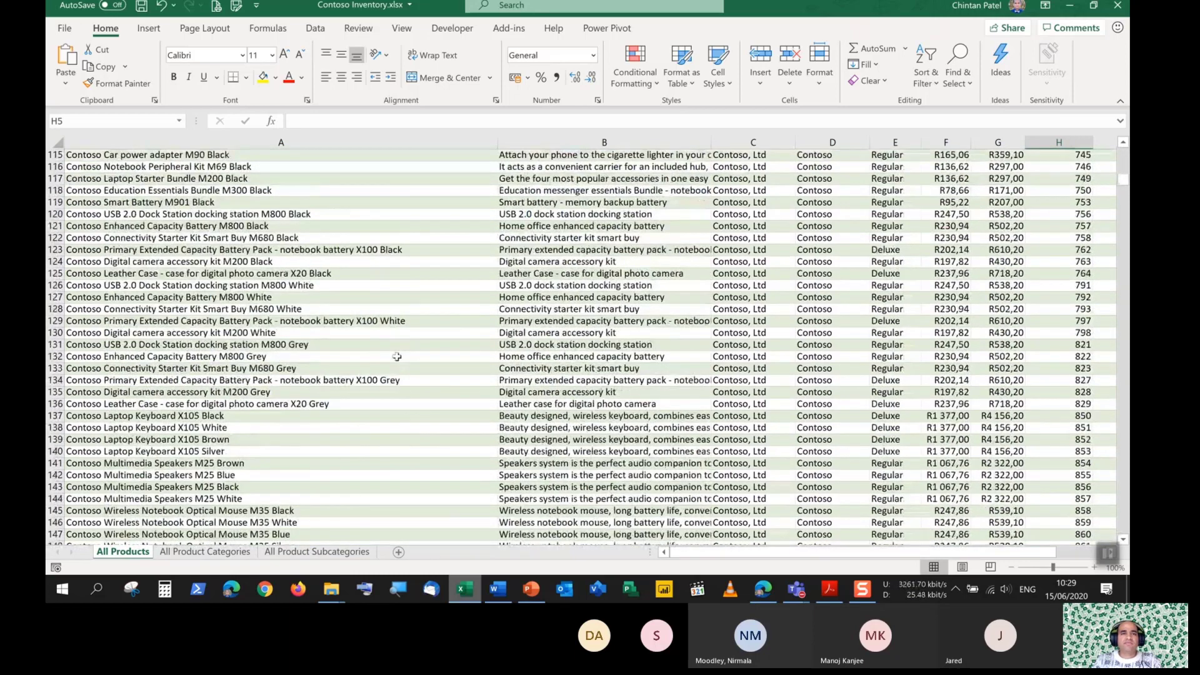
{"action": "scroll", "coordinate": [396, 357], "scroll_direction": "down", "scroll_amount": 3}
{"action": "scroll", "coordinate": [443, 354], "scroll_direction": "up", "scroll_amount": 19}
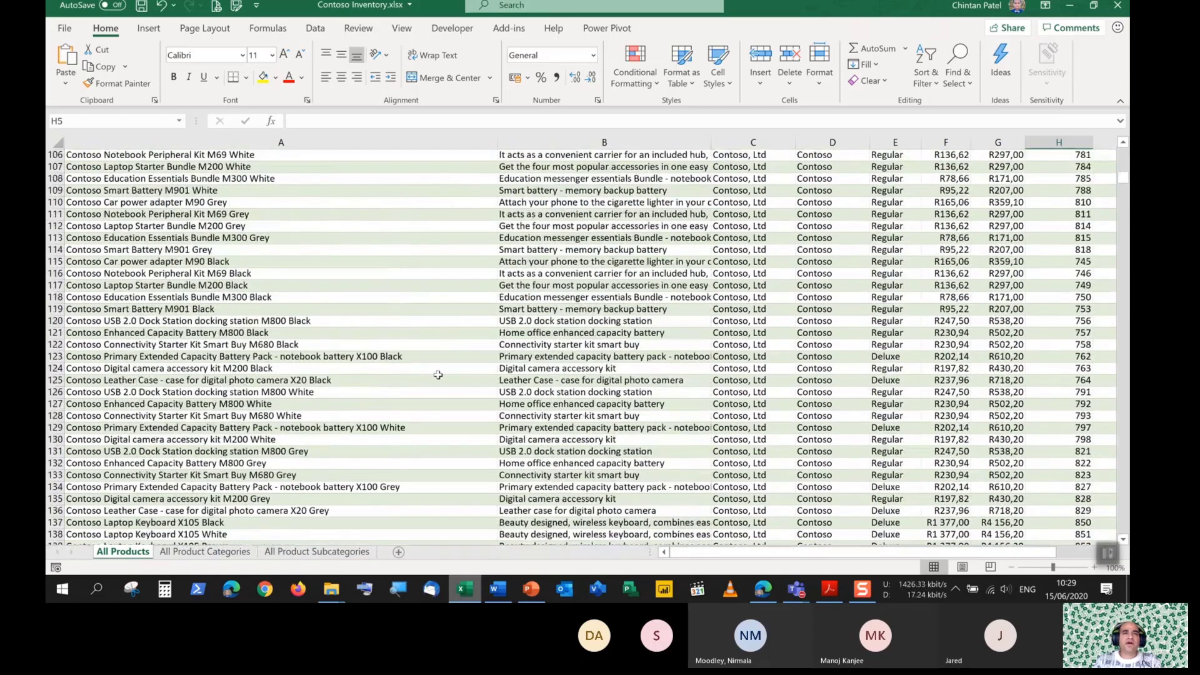
{"action": "scroll", "coordinate": [440, 385], "scroll_direction": "up", "scroll_amount": 18}
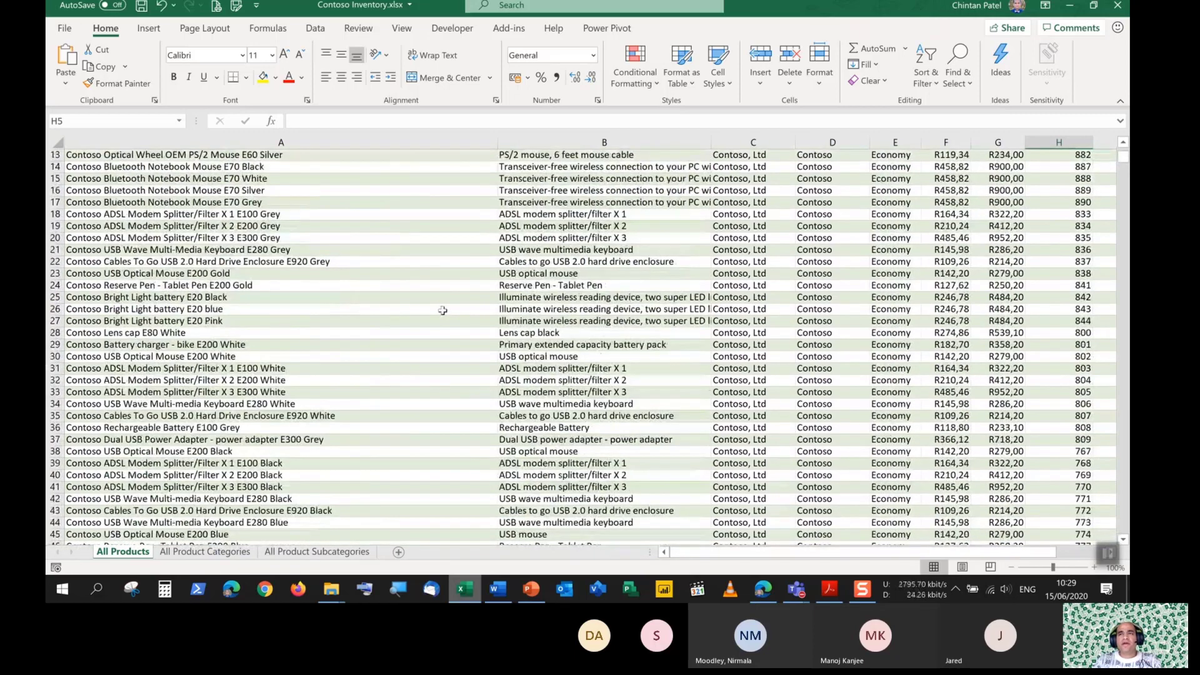
{"action": "scroll", "coordinate": [441, 325], "scroll_direction": "up", "scroll_amount": 5}
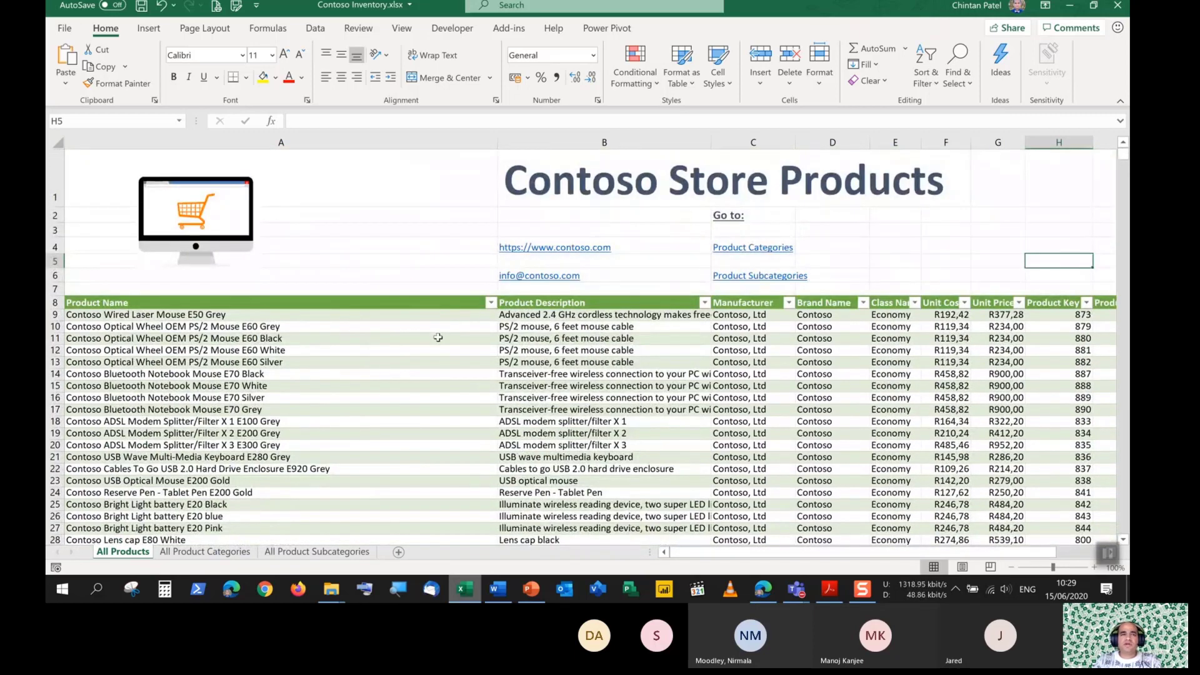
{"action": "scroll", "coordinate": [434, 338], "scroll_direction": "down", "scroll_amount": 1}
{"action": "scroll", "coordinate": [439, 336], "scroll_direction": "up", "scroll_amount": 1}
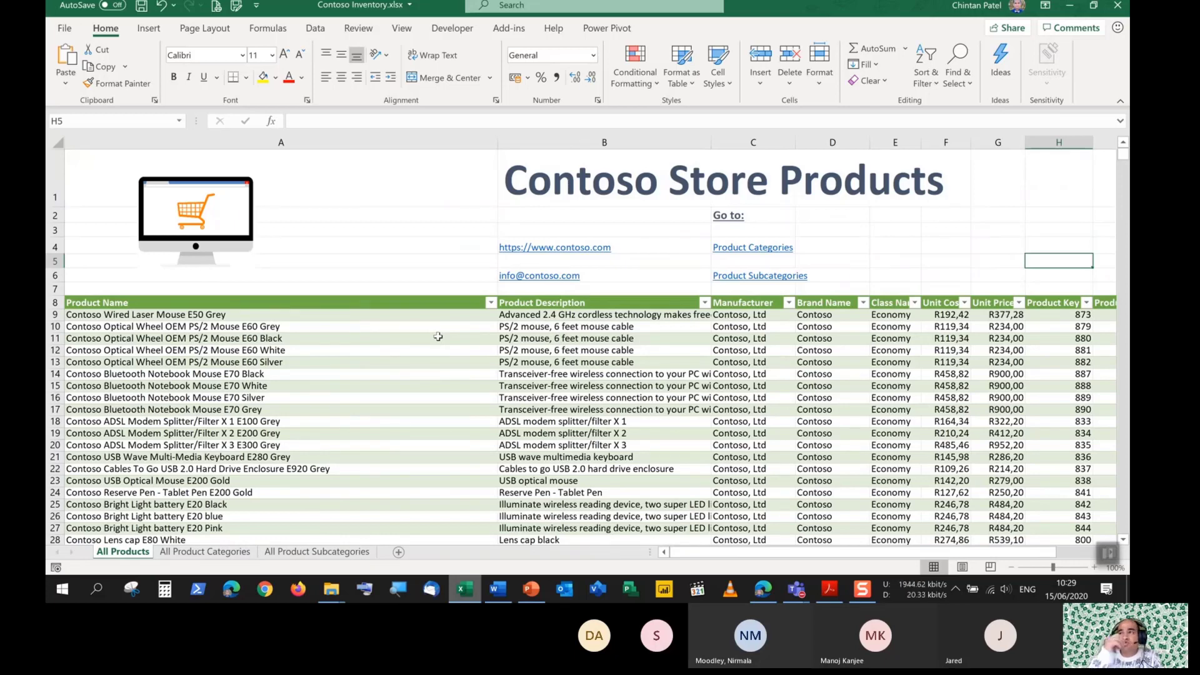
{"action": "scroll", "coordinate": [459, 343], "scroll_direction": "down", "scroll_amount": 9}
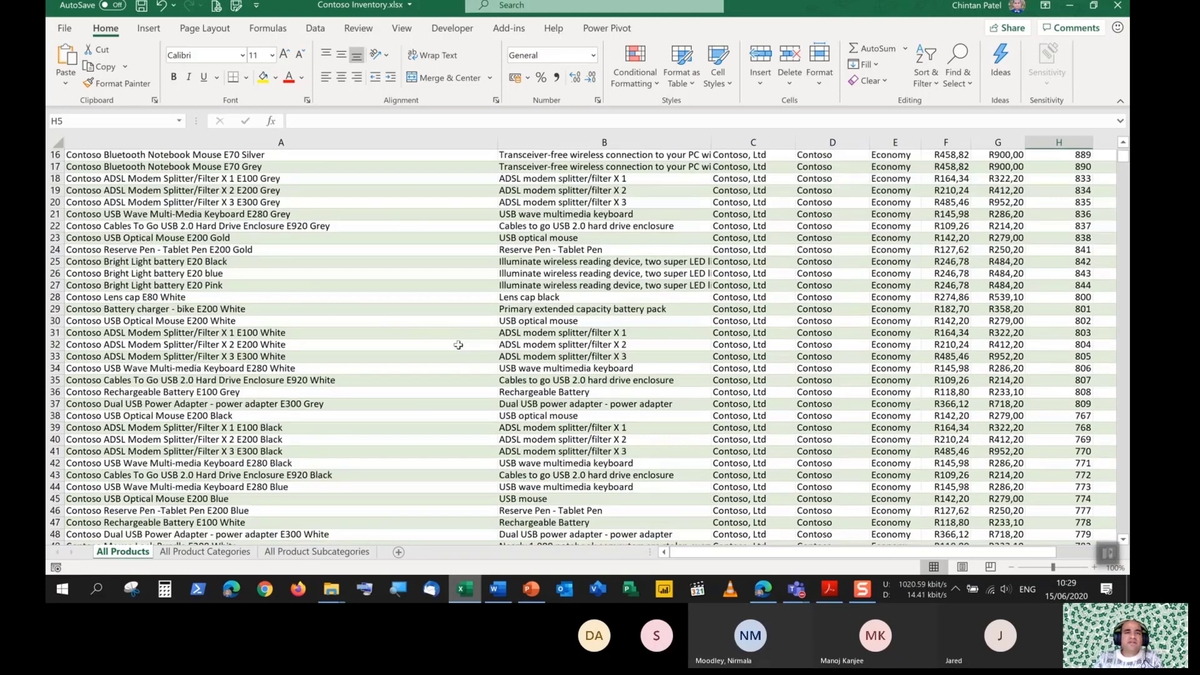
{"action": "scroll", "coordinate": [465, 442], "scroll_direction": "down", "scroll_amount": 20}
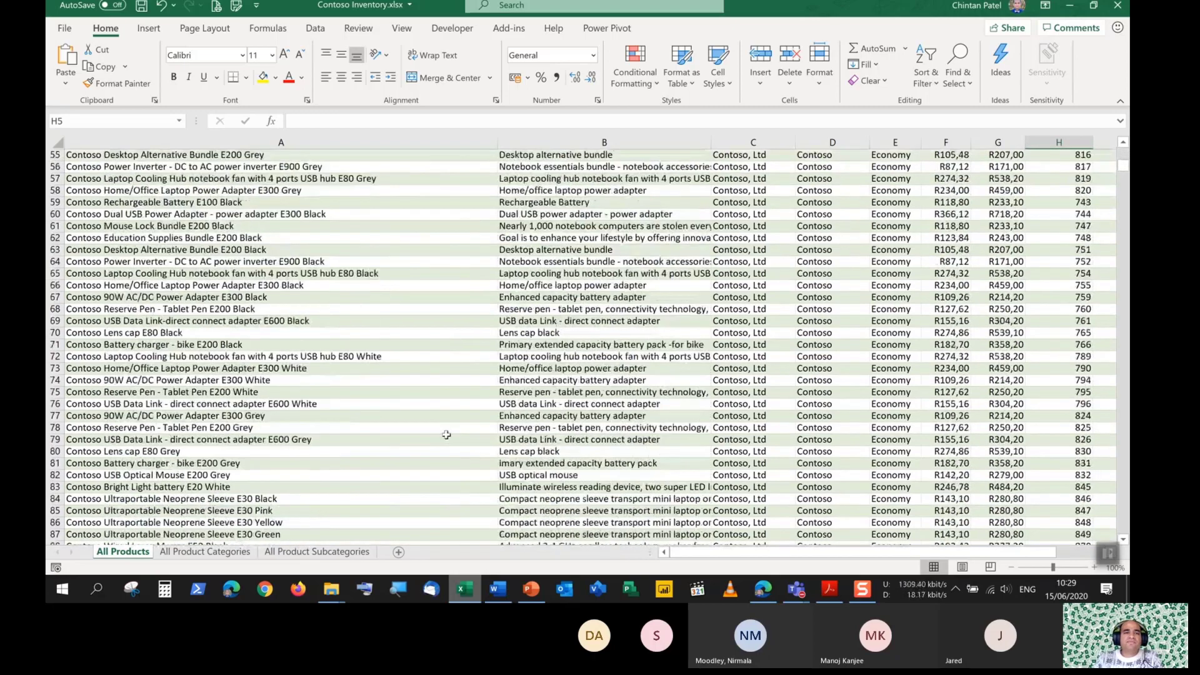
Narrow the Product Name column on the All Products sheet and check that the long product names down the list still fit
{"action": "scroll", "coordinate": [440, 426], "scroll_direction": "down", "scroll_amount": 14}
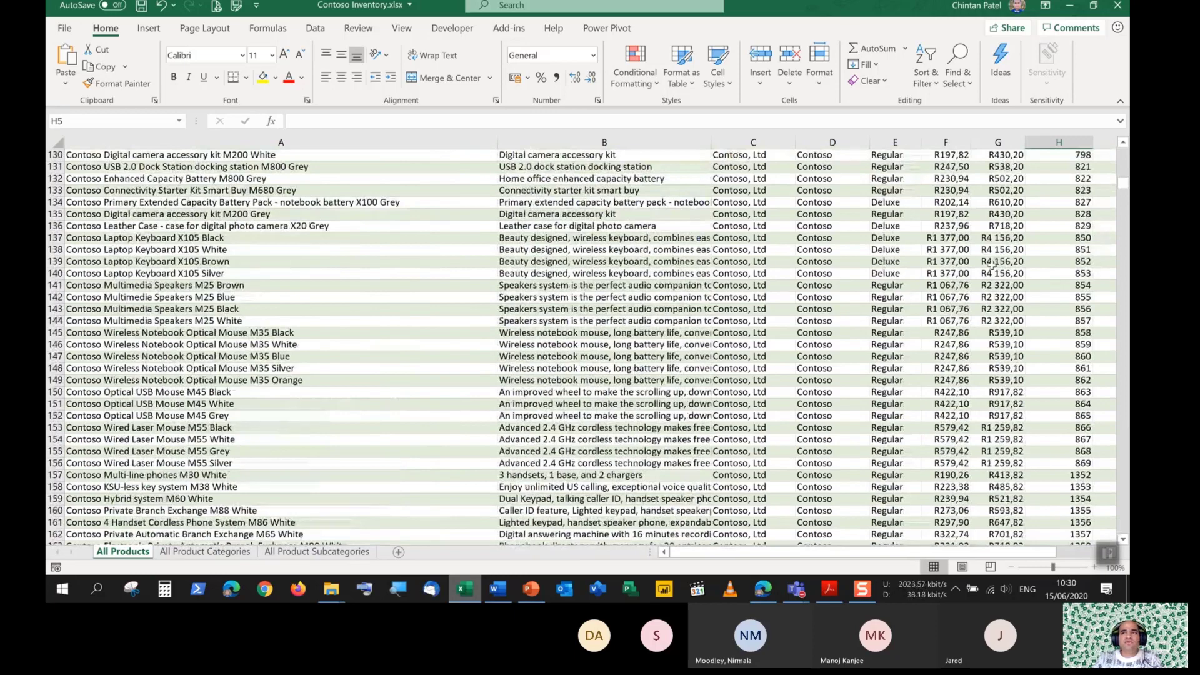
{"action": "left_click_drag", "start_coordinate": [1124, 182], "coordinate": [1125, 150]}
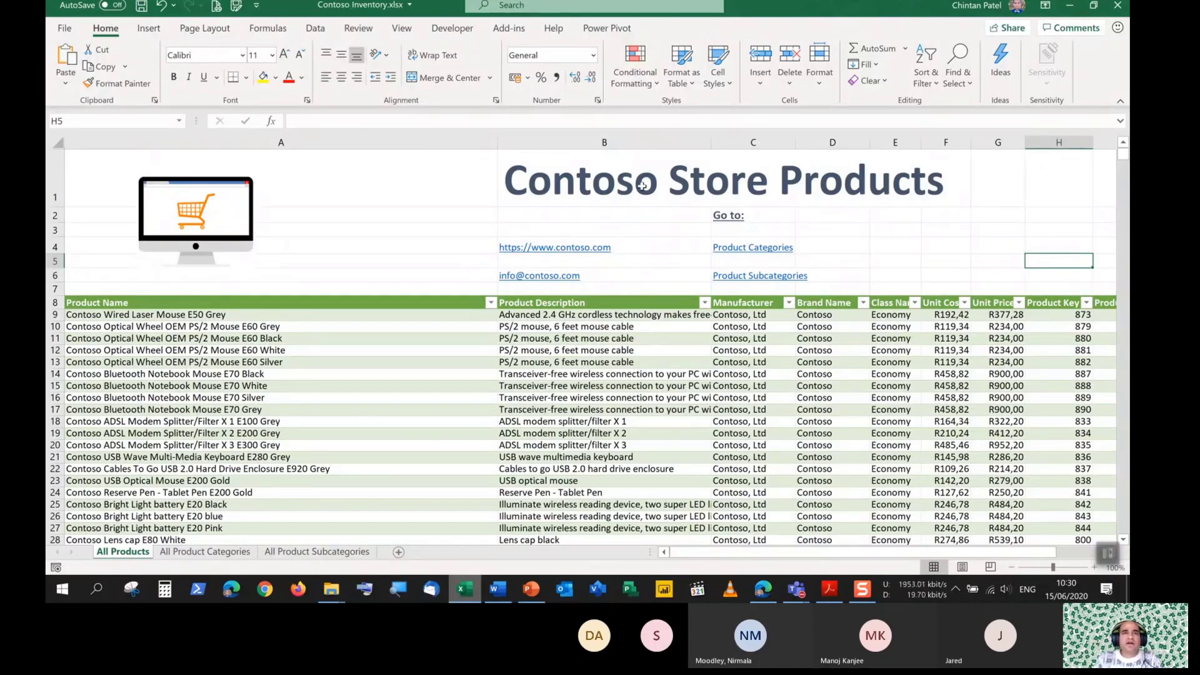
{"action": "left_click_drag", "start_coordinate": [496, 137], "coordinate": [497, 137]}
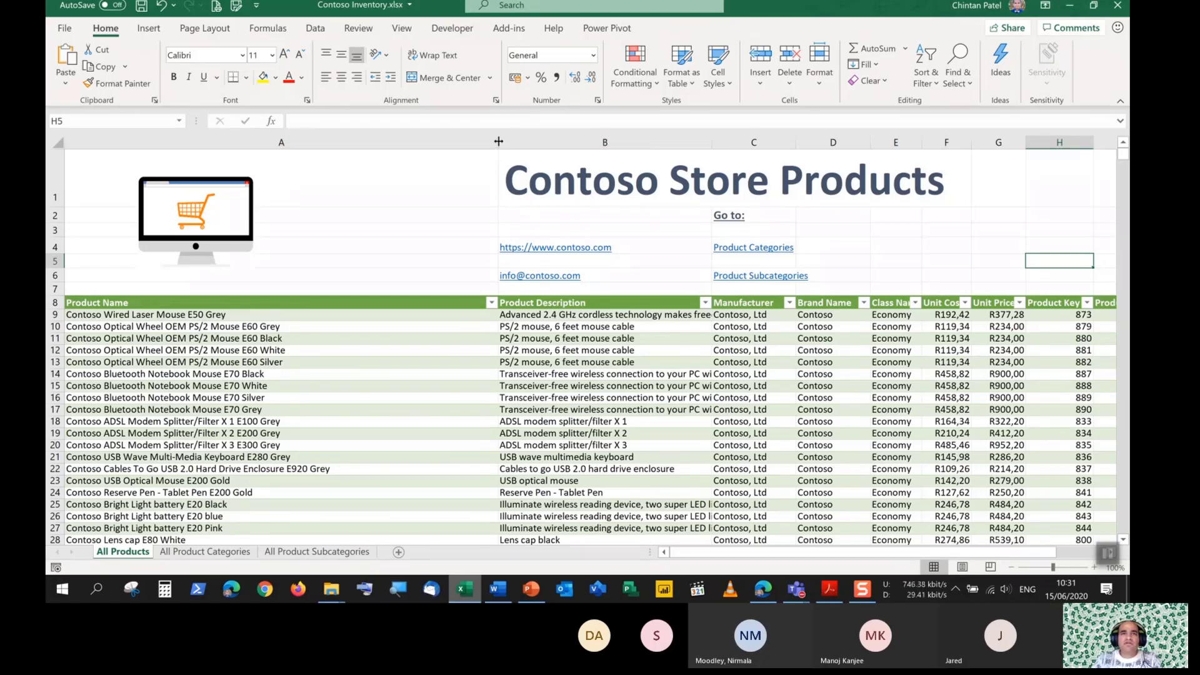
{"action": "left_click_drag", "start_coordinate": [498, 142], "coordinate": [448, 142]}
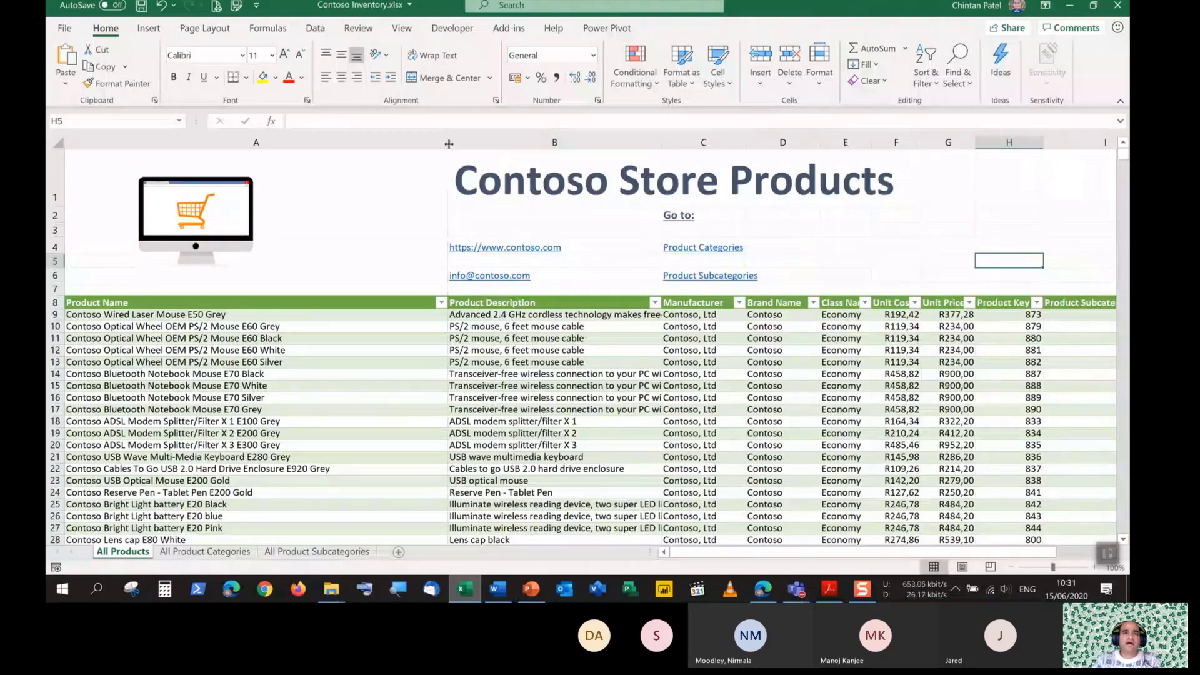
{"action": "scroll", "coordinate": [439, 353], "scroll_direction": "down", "scroll_amount": 15}
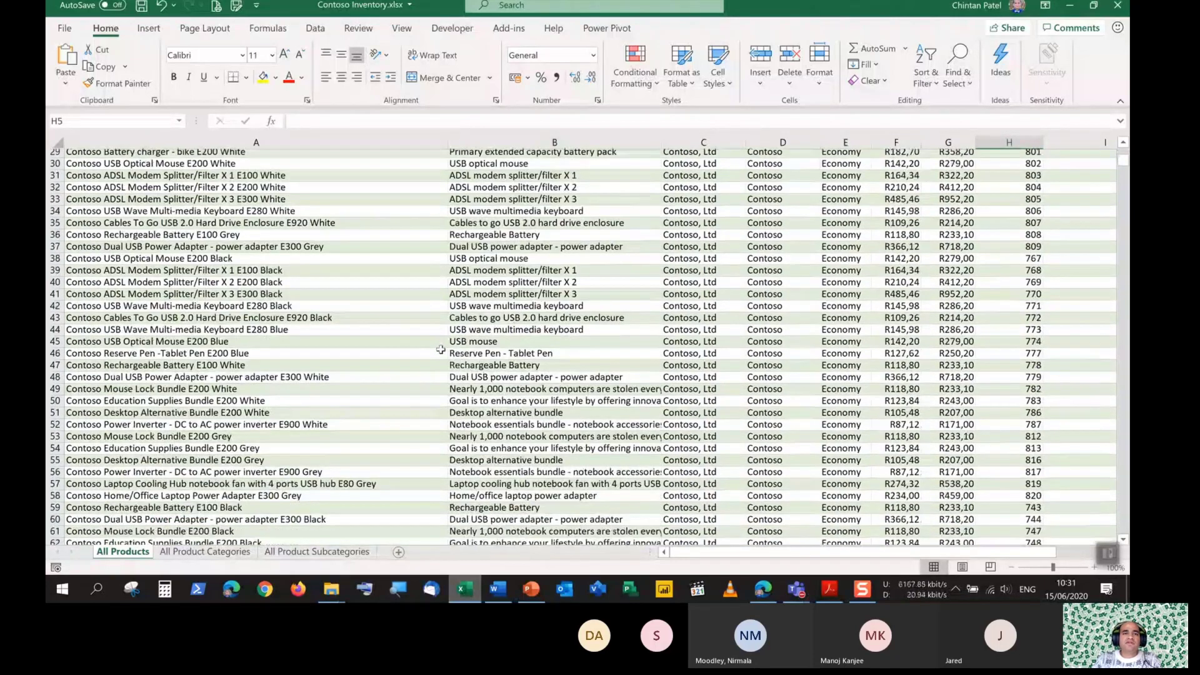
{"action": "scroll", "coordinate": [441, 348], "scroll_direction": "up", "scroll_amount": 13}
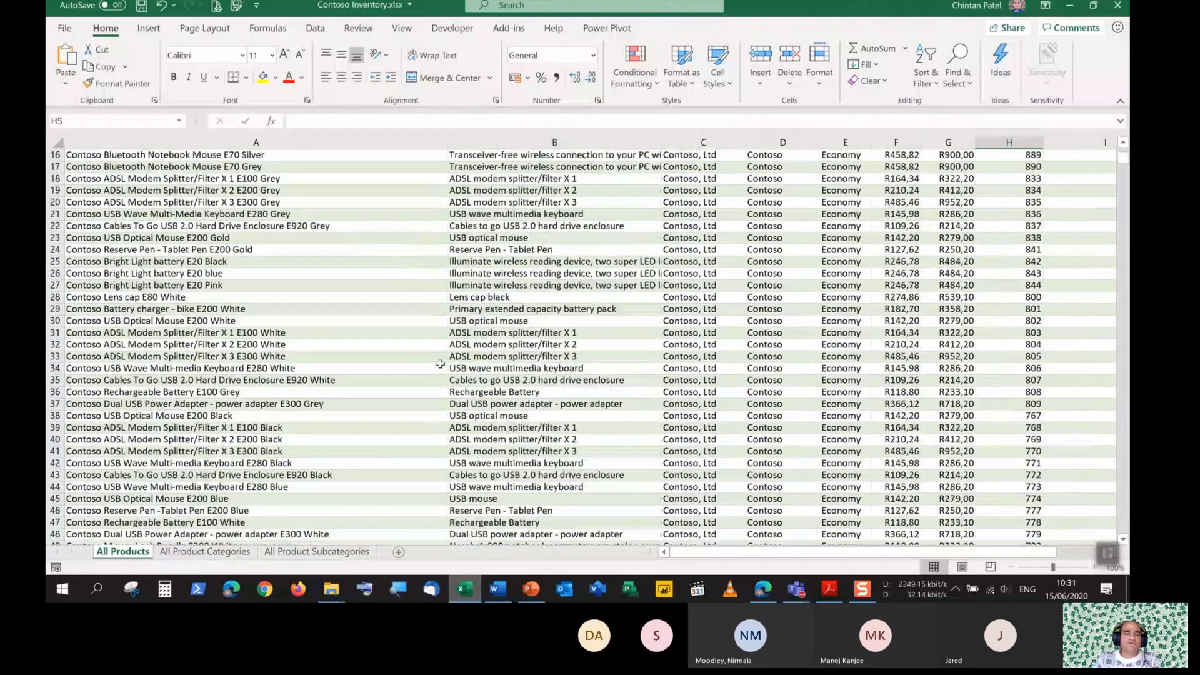
{"action": "scroll", "coordinate": [440, 367], "scroll_direction": "up", "scroll_amount": 2}
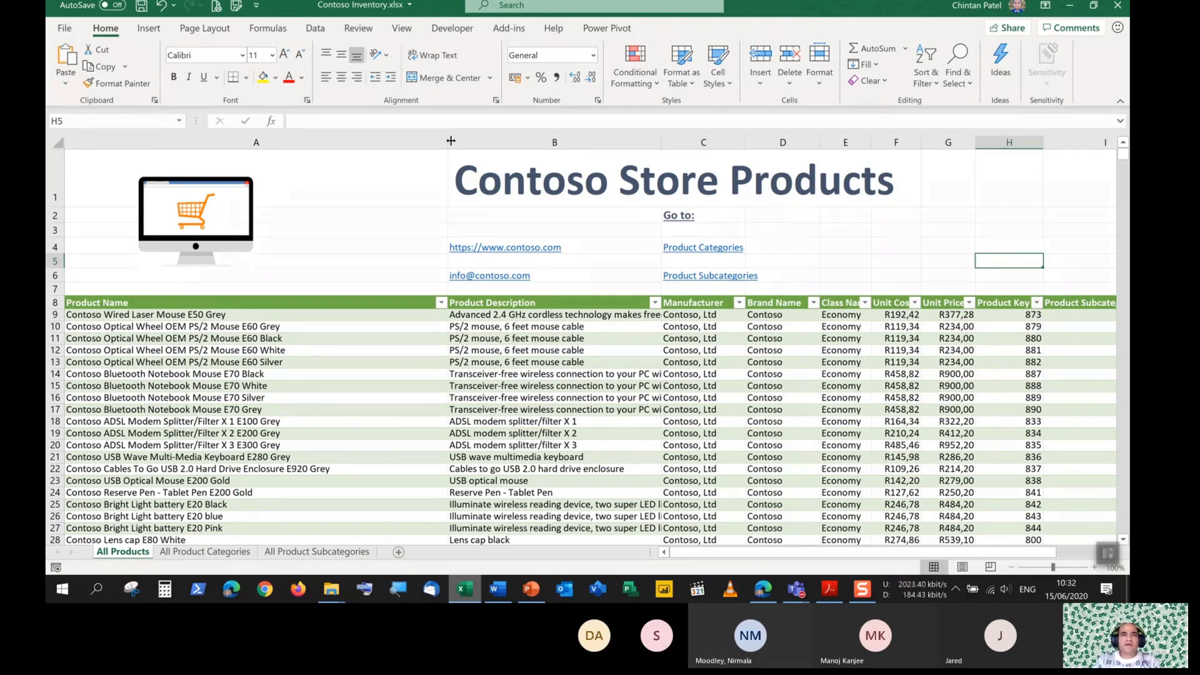
{"action": "left_click_drag", "start_coordinate": [450, 140], "coordinate": [450, 141]}
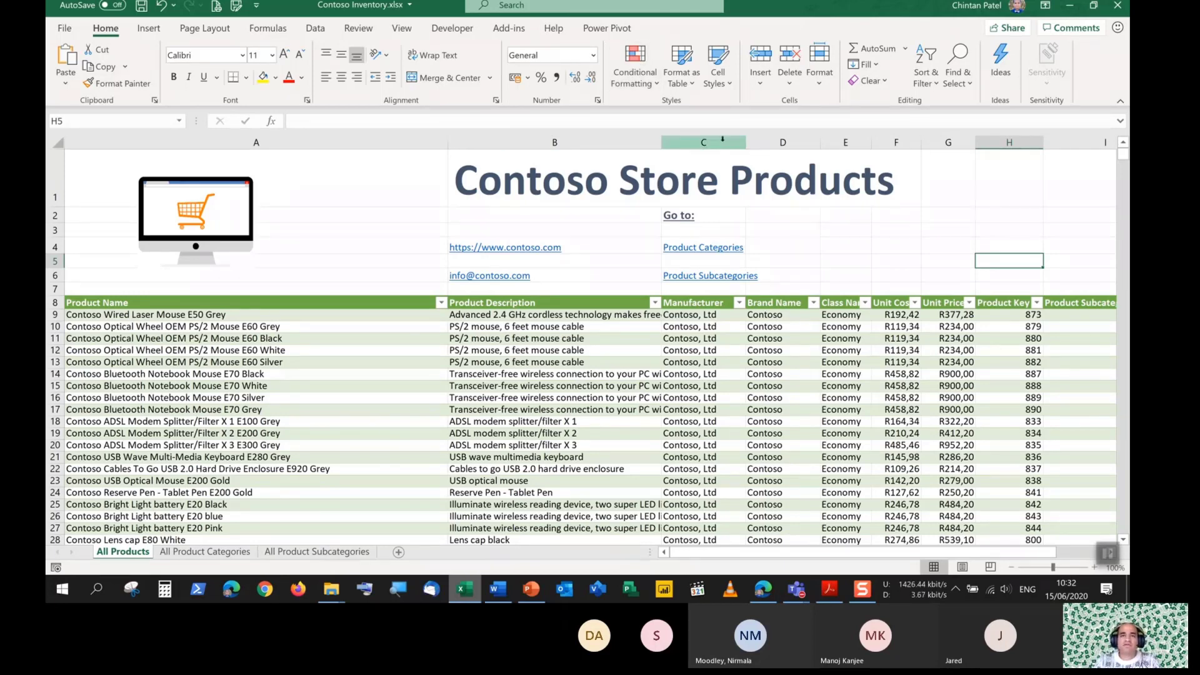
Set the width of the Manufacturer column to 20,29 on the All Products sheet
{"action": "scroll", "coordinate": [746, 305], "scroll_direction": "down", "scroll_amount": 5}
{"action": "scroll", "coordinate": [745, 302], "scroll_direction": "down", "scroll_amount": 5}
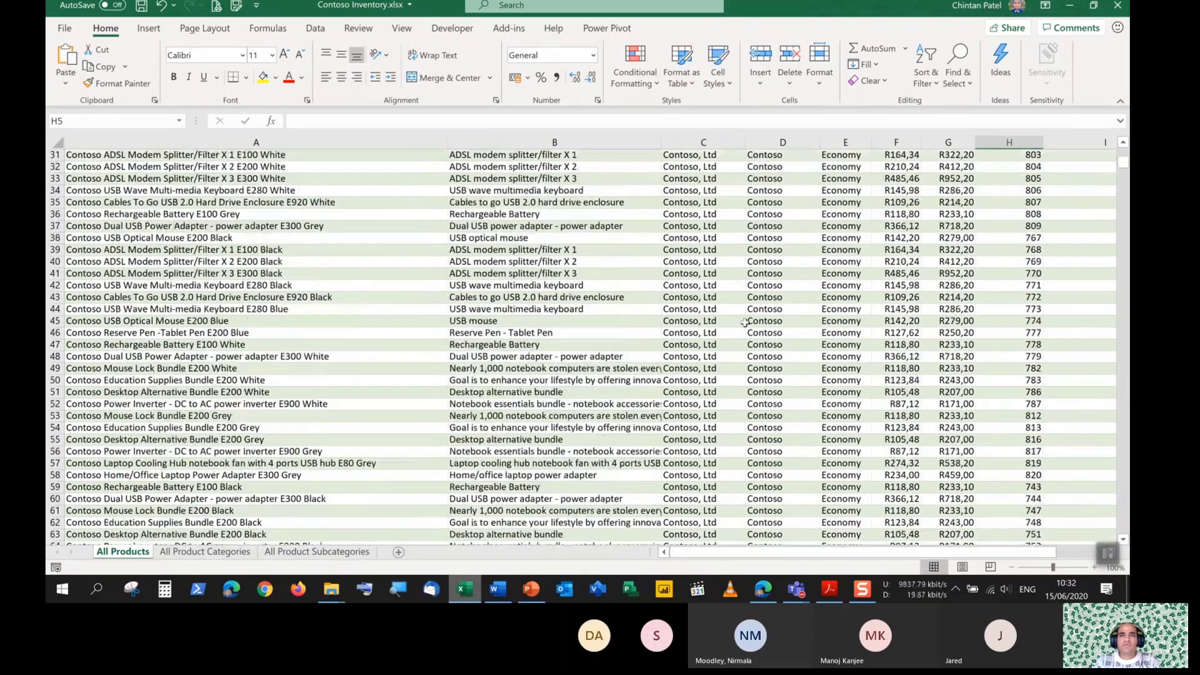
{"action": "scroll", "coordinate": [746, 302], "scroll_direction": "up", "scroll_amount": 10}
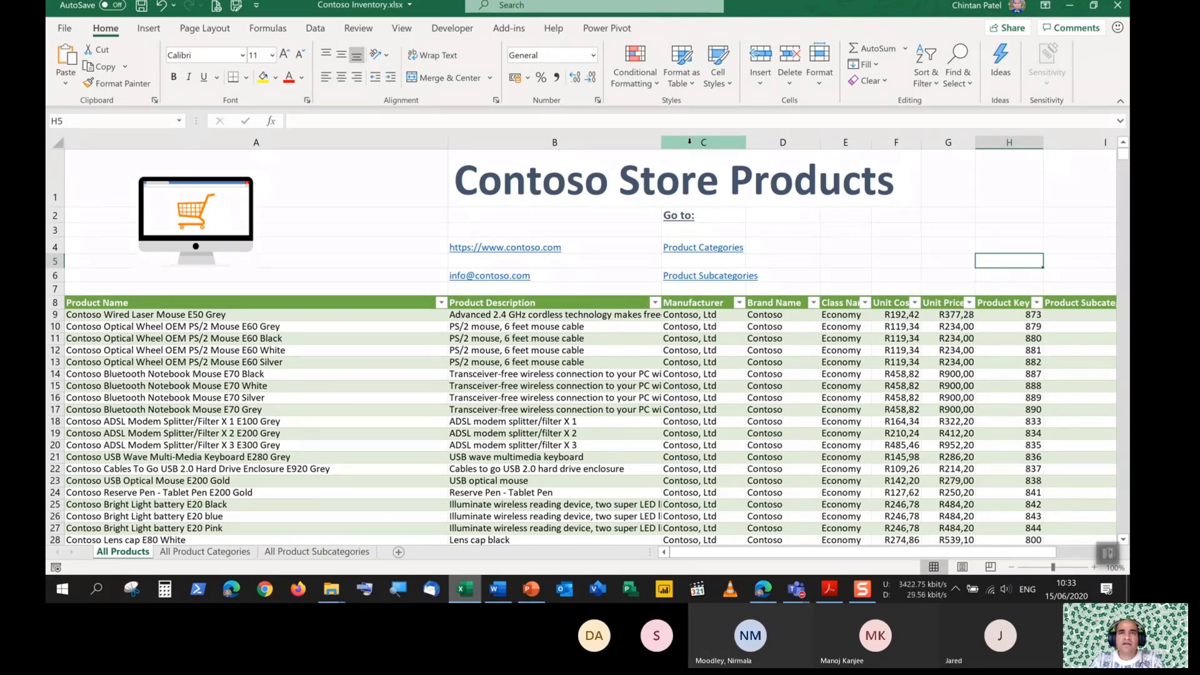
{"action": "left_click", "coordinate": [690, 144]}
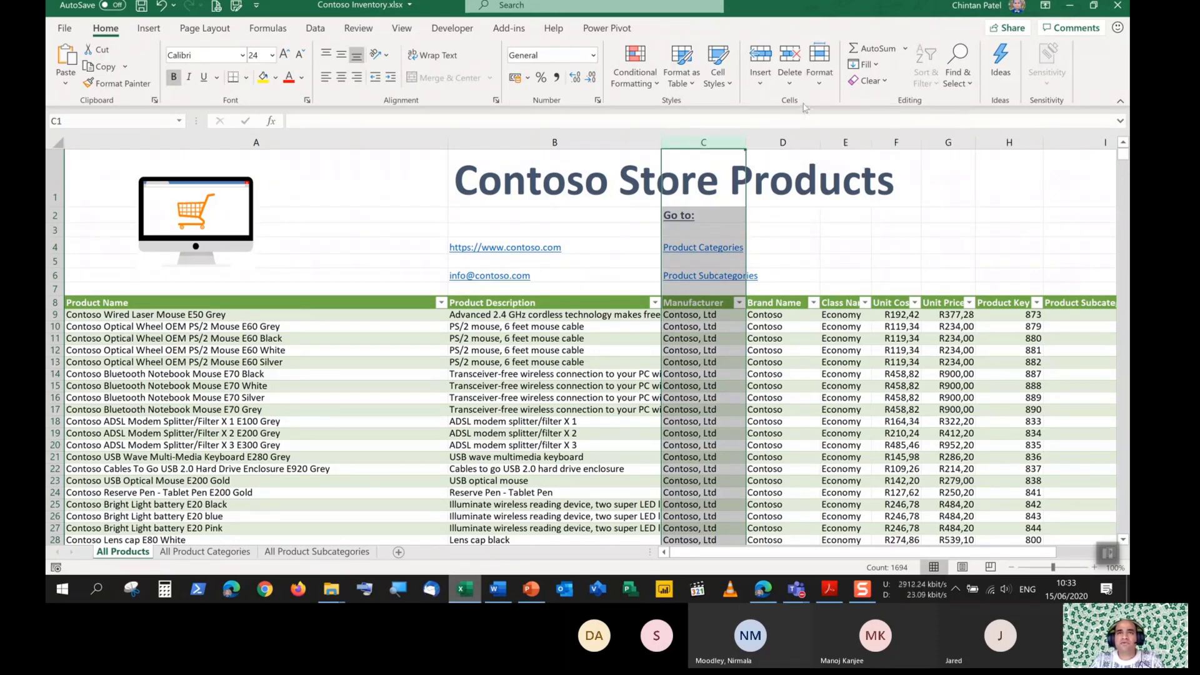
{"action": "left_click", "coordinate": [826, 85]}
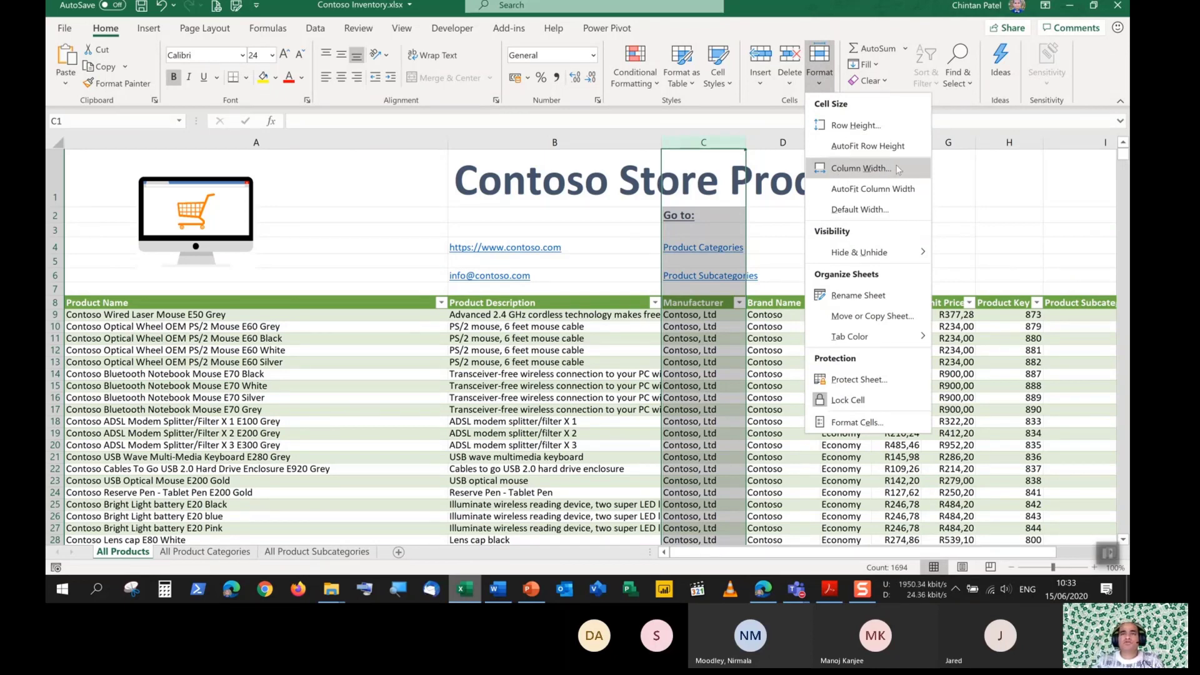
{"action": "left_click", "coordinate": [844, 177]}
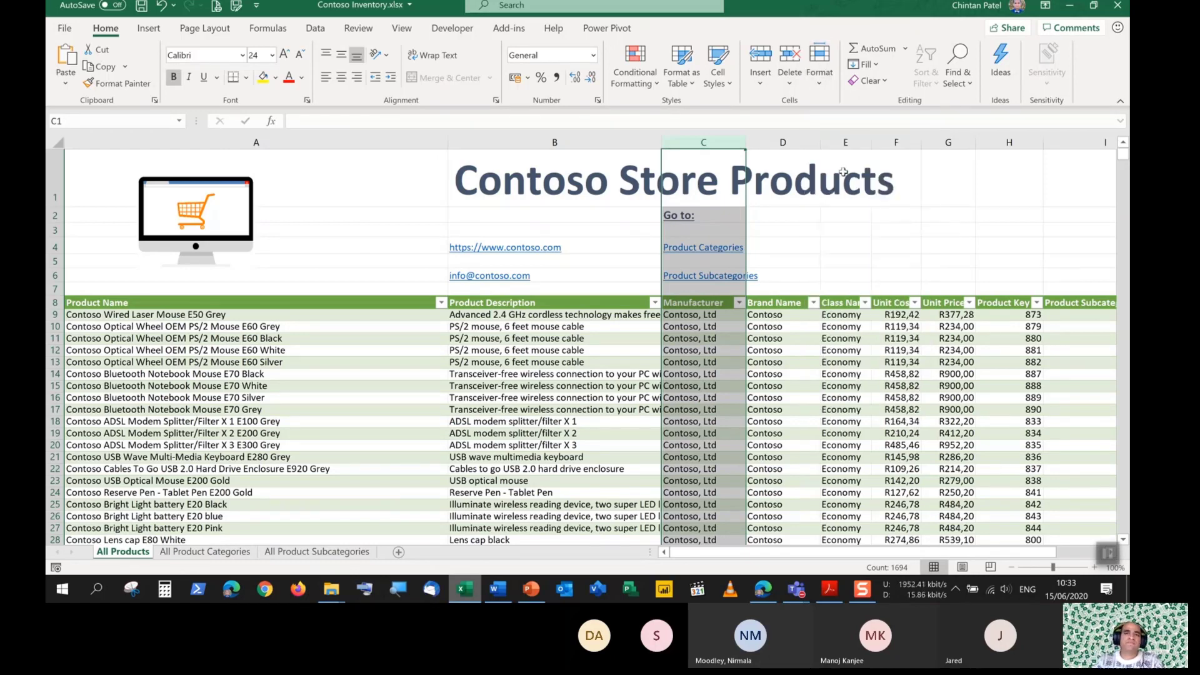
{"action": "left_click_drag", "start_coordinate": [561, 317], "coordinate": [525, 244]}
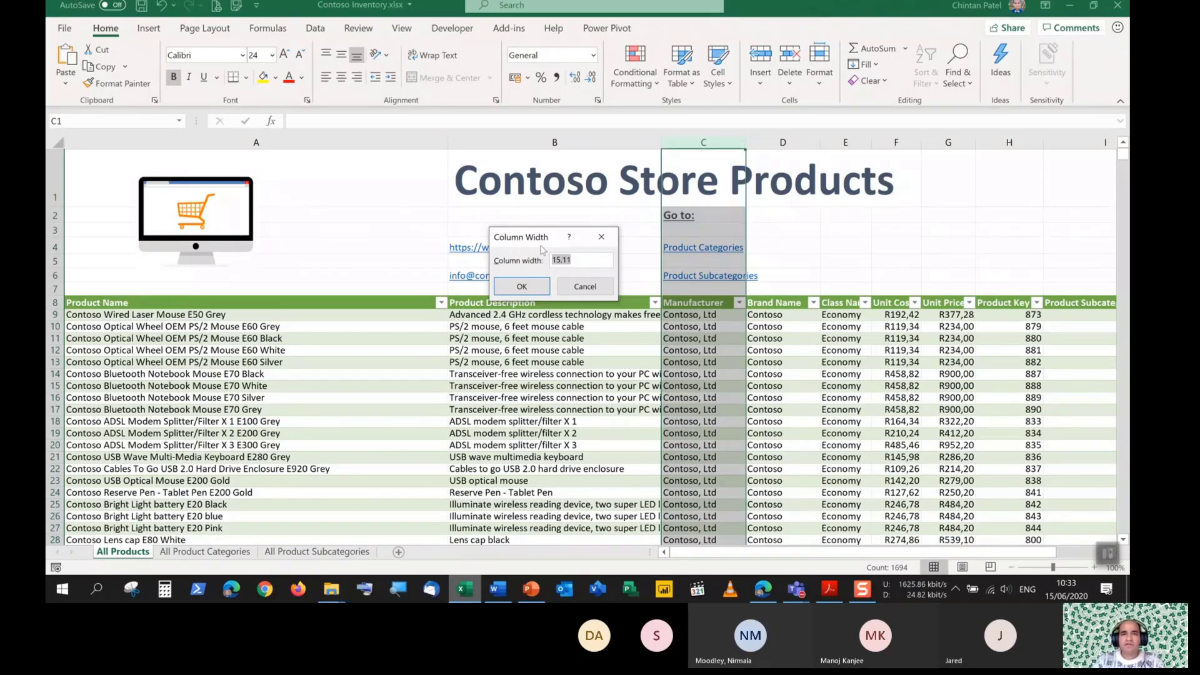
{"action": "type", "text": "20"}
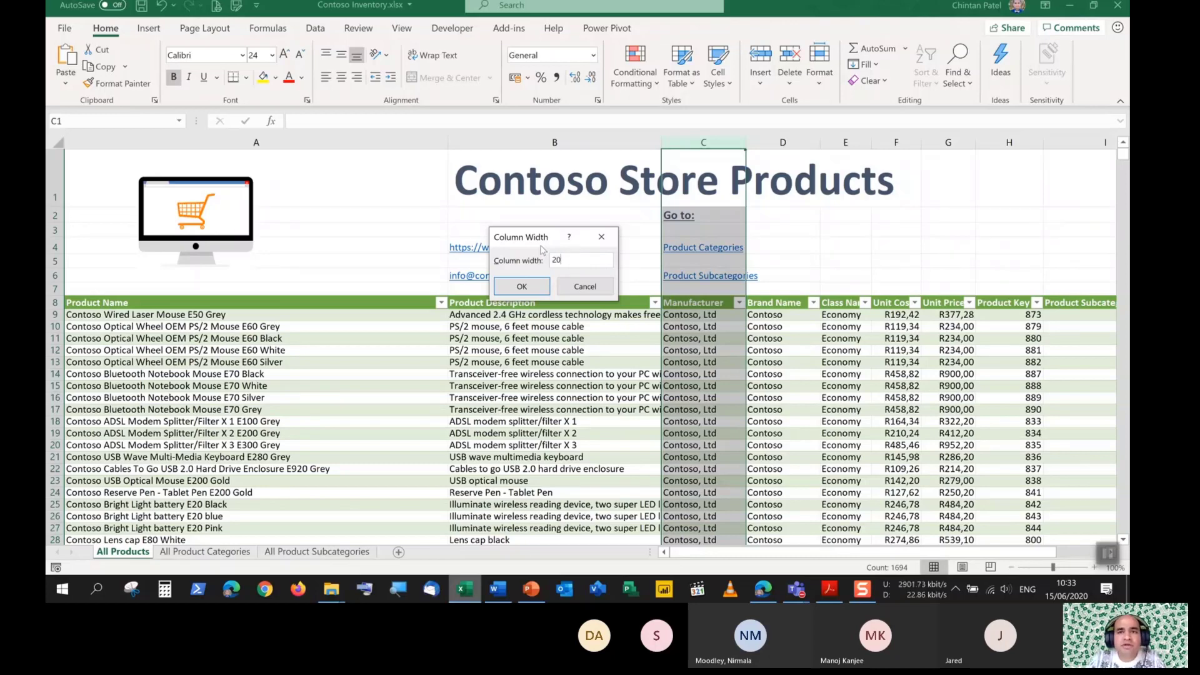
{"action": "type", "text": ",29"}
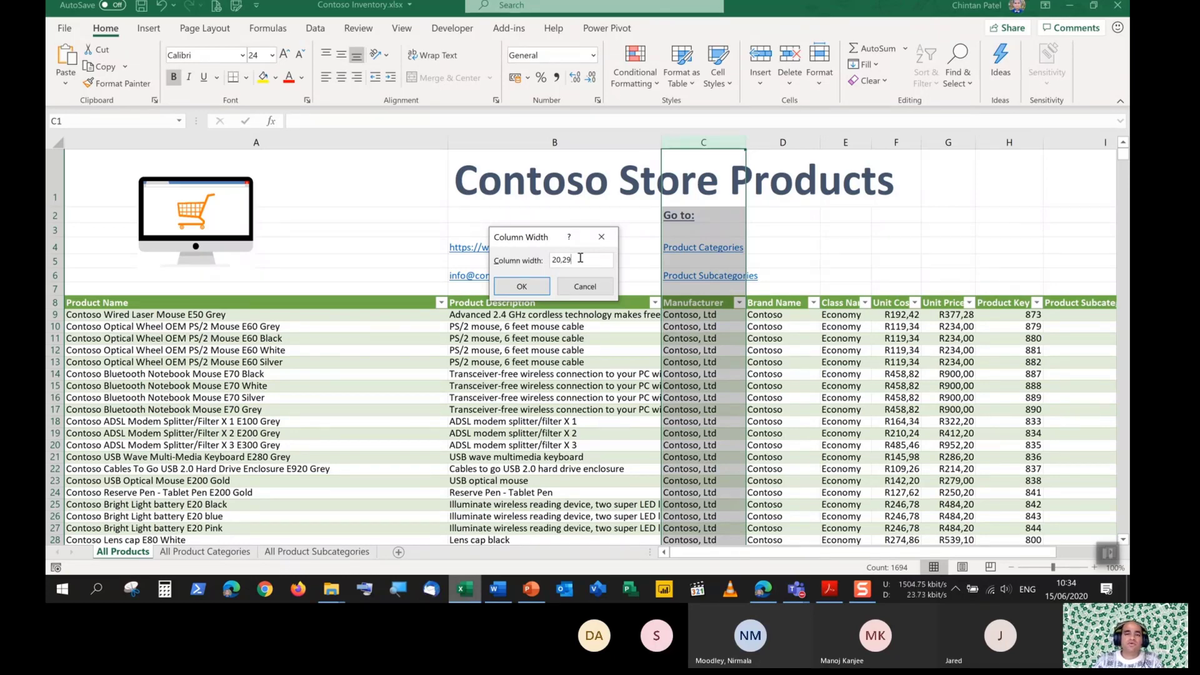
{"action": "key", "text": "BackSpace"}
{"action": "key", "text": "BackSpace"}
{"action": "key", "text": "BackSpace"}
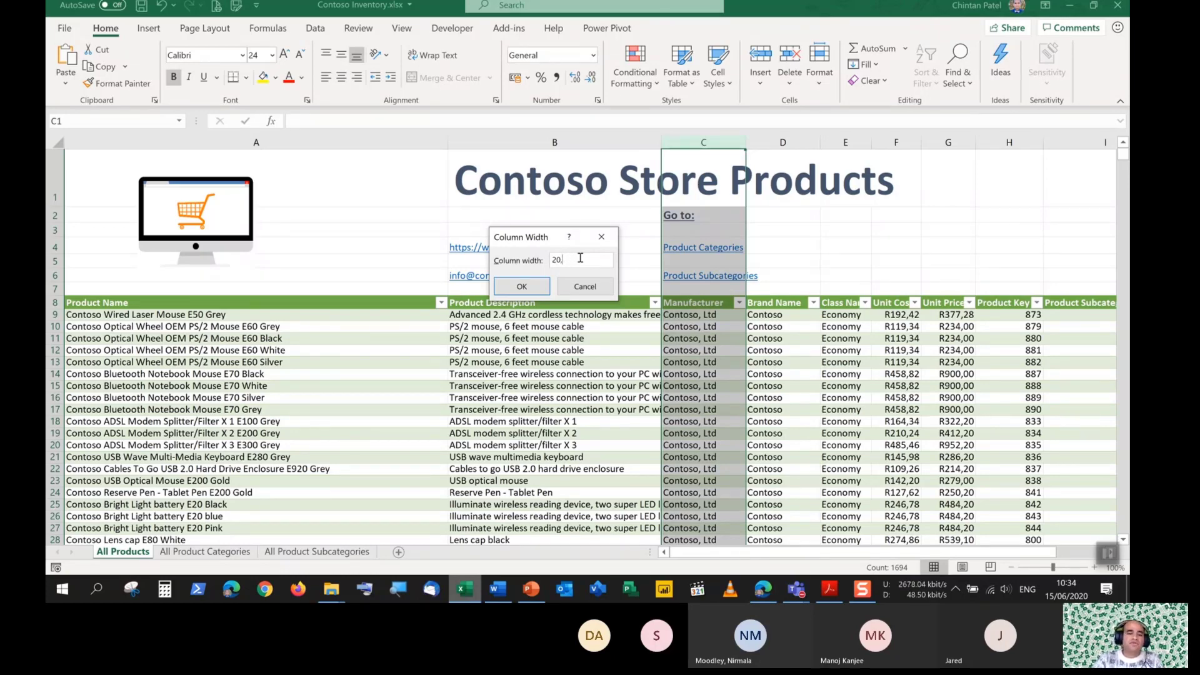
{"action": "type", "text": ",29"}
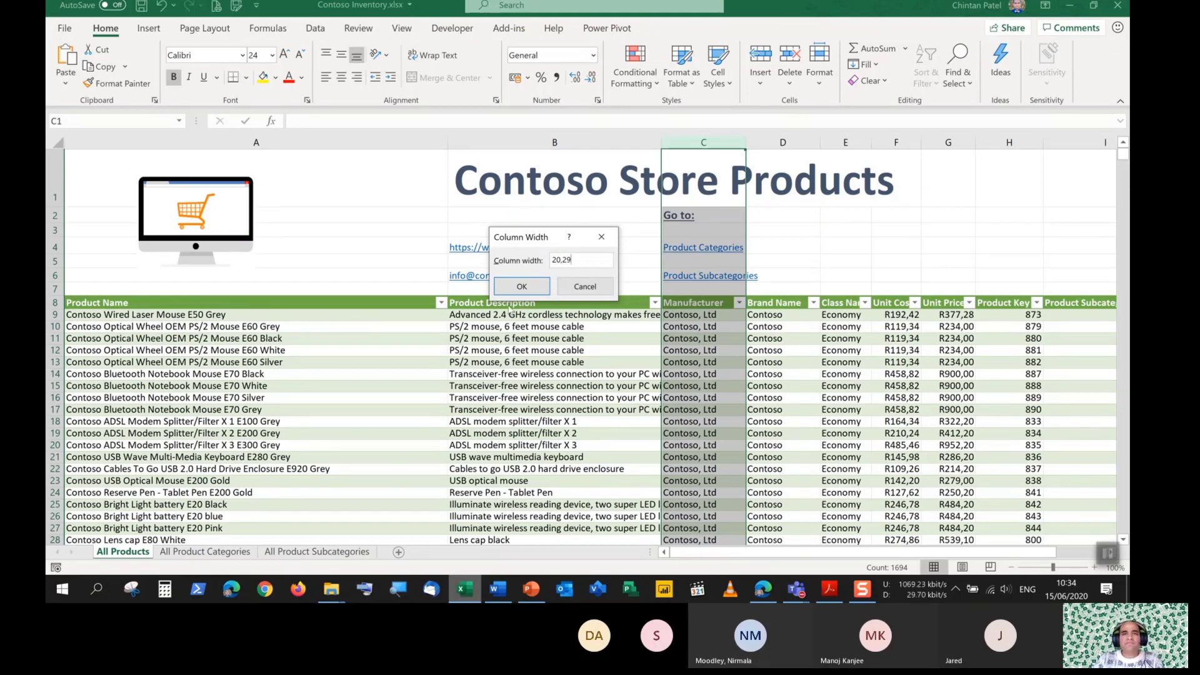
{"action": "left_click", "coordinate": [521, 286]}
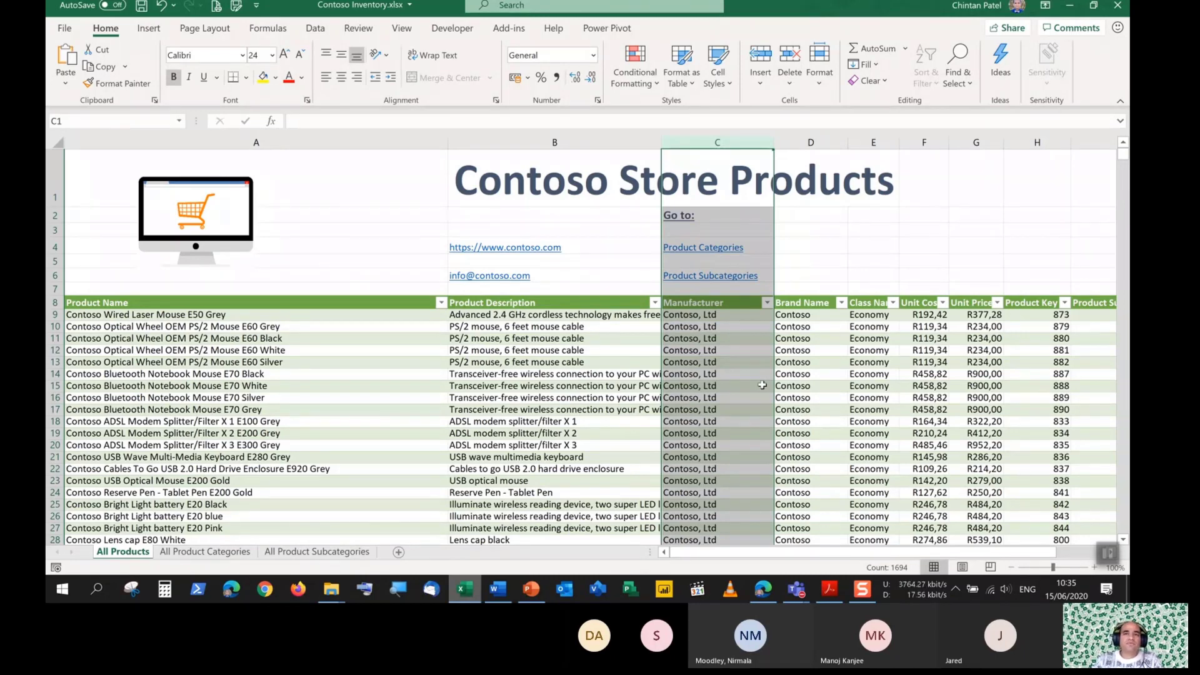
Review the cell size options available for the Manufacturer column without applying any of them
{"action": "left_click", "coordinate": [808, 325]}
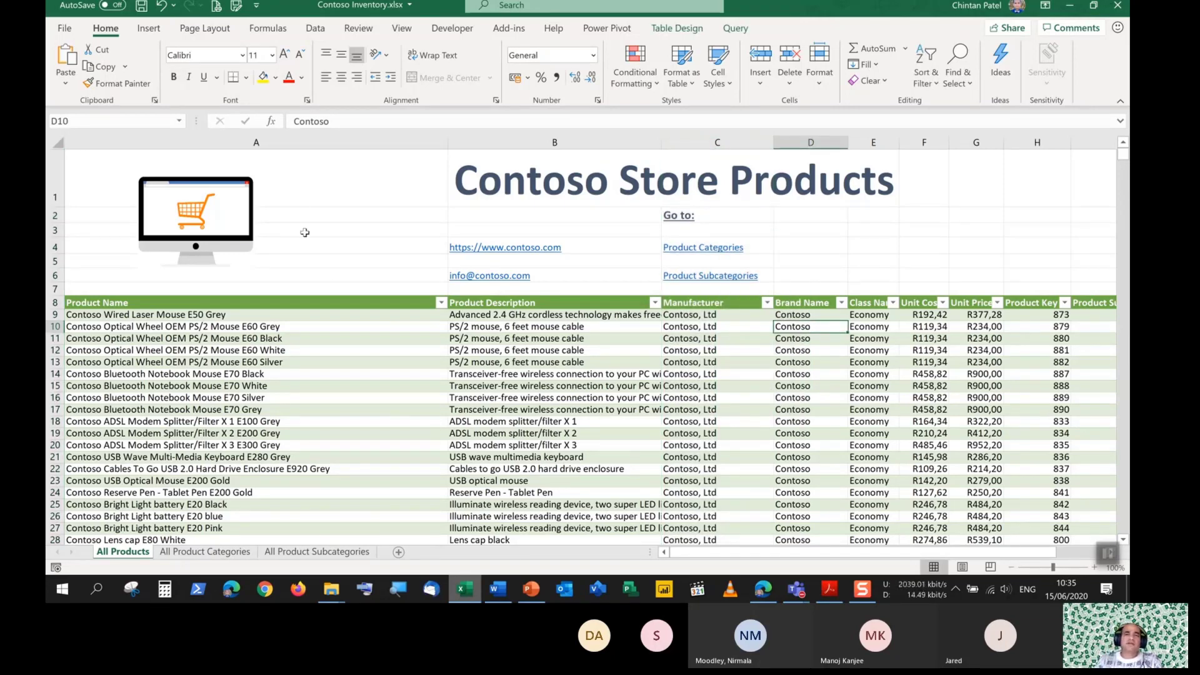
{"action": "left_click", "coordinate": [712, 134]}
{"action": "left_click", "coordinate": [819, 74]}
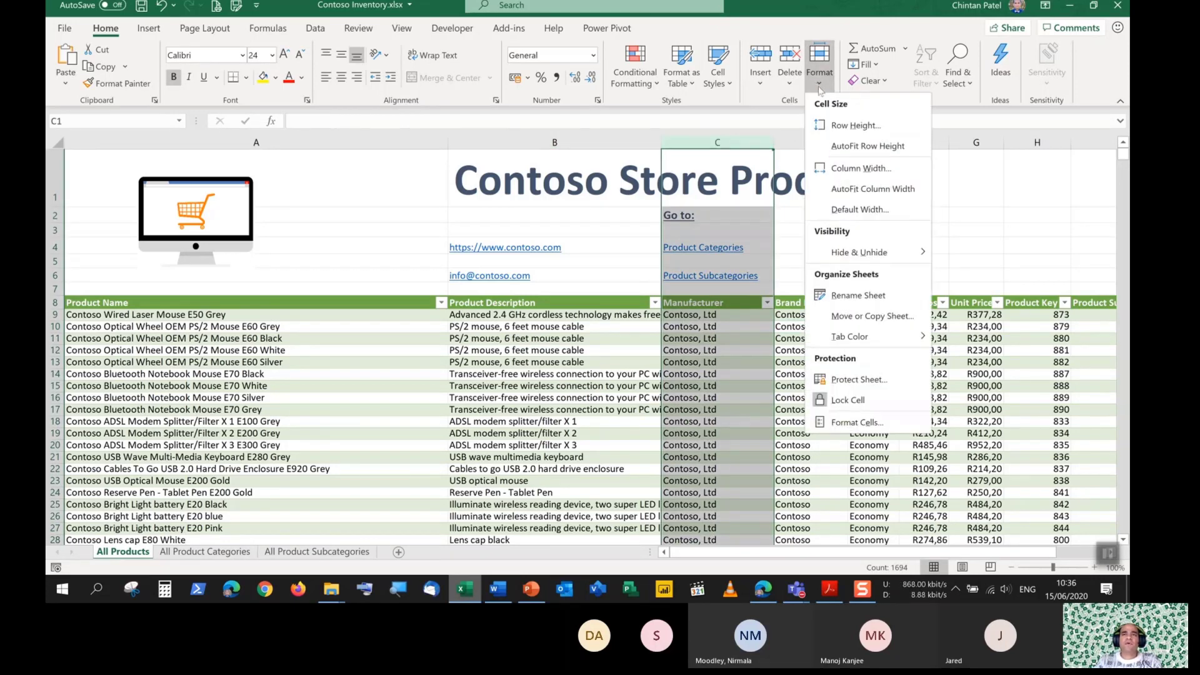
{"action": "left_click", "coordinate": [795, 6]}
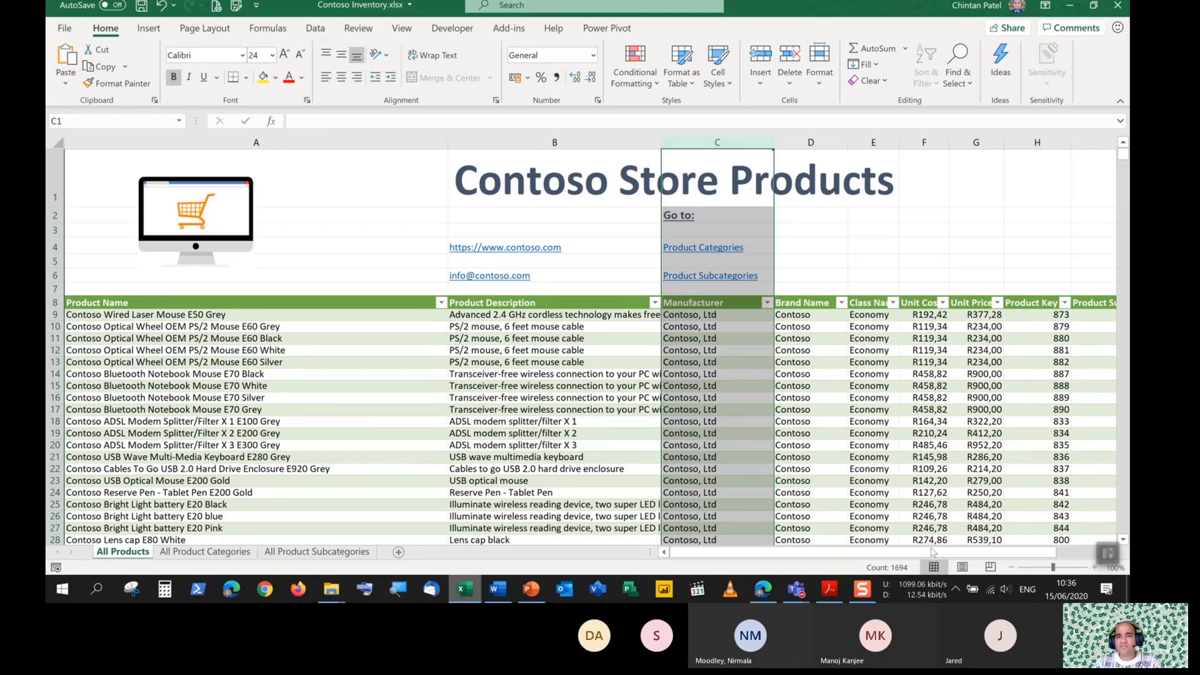
Set the width of columns E to I, from Class Name to Product Subcategory Key, to 24,87 together and clear the column selection
{"action": "left_click_drag", "start_coordinate": [932, 551], "coordinate": [962, 551]}
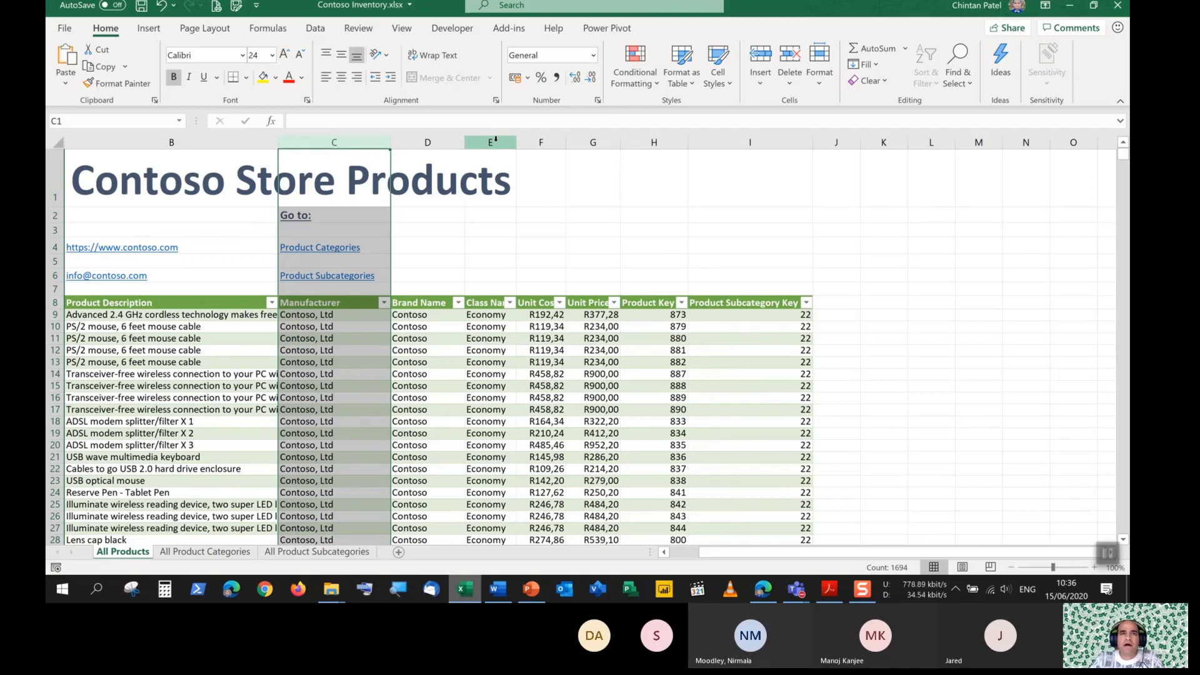
{"action": "left_click", "coordinate": [495, 142]}
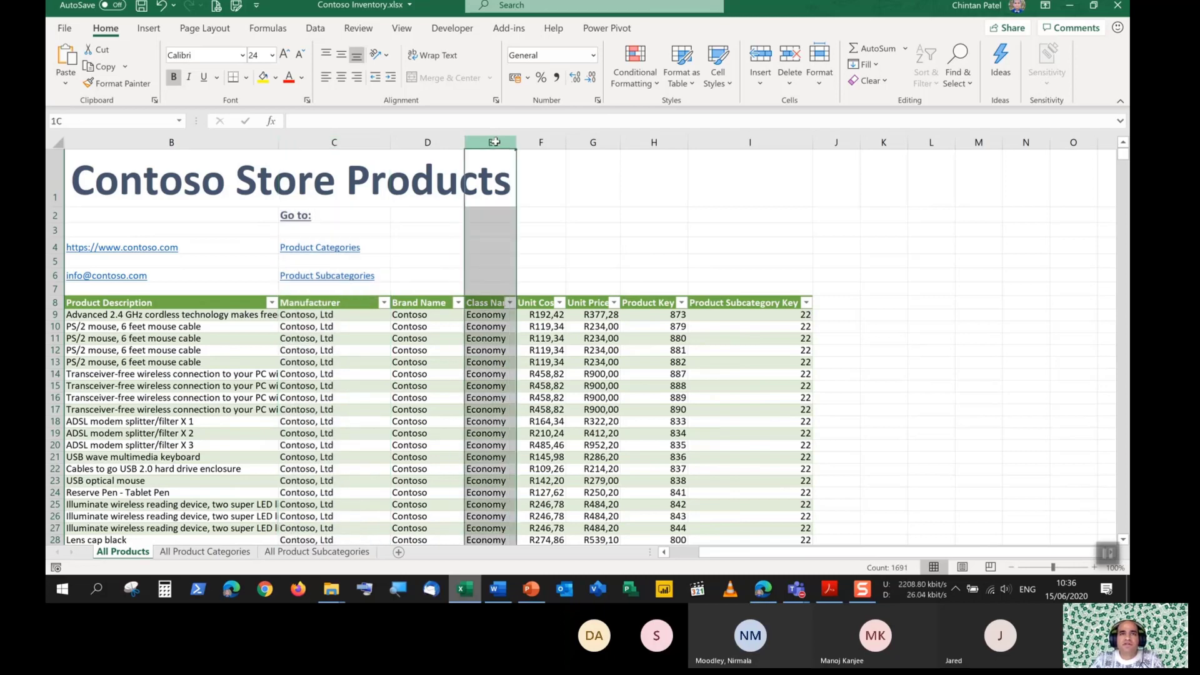
{"action": "left_click_drag", "start_coordinate": [495, 142], "coordinate": [769, 138]}
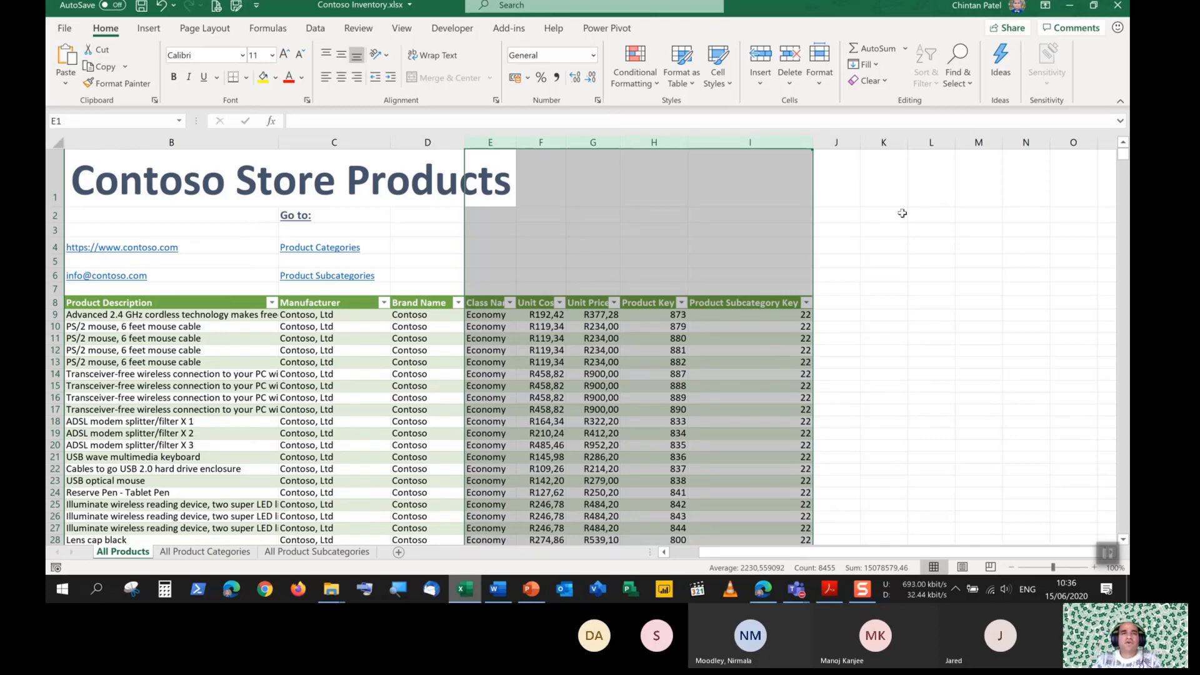
{"action": "left_click", "coordinate": [499, 143]}
{"action": "left_click_drag", "start_coordinate": [499, 142], "coordinate": [793, 133]}
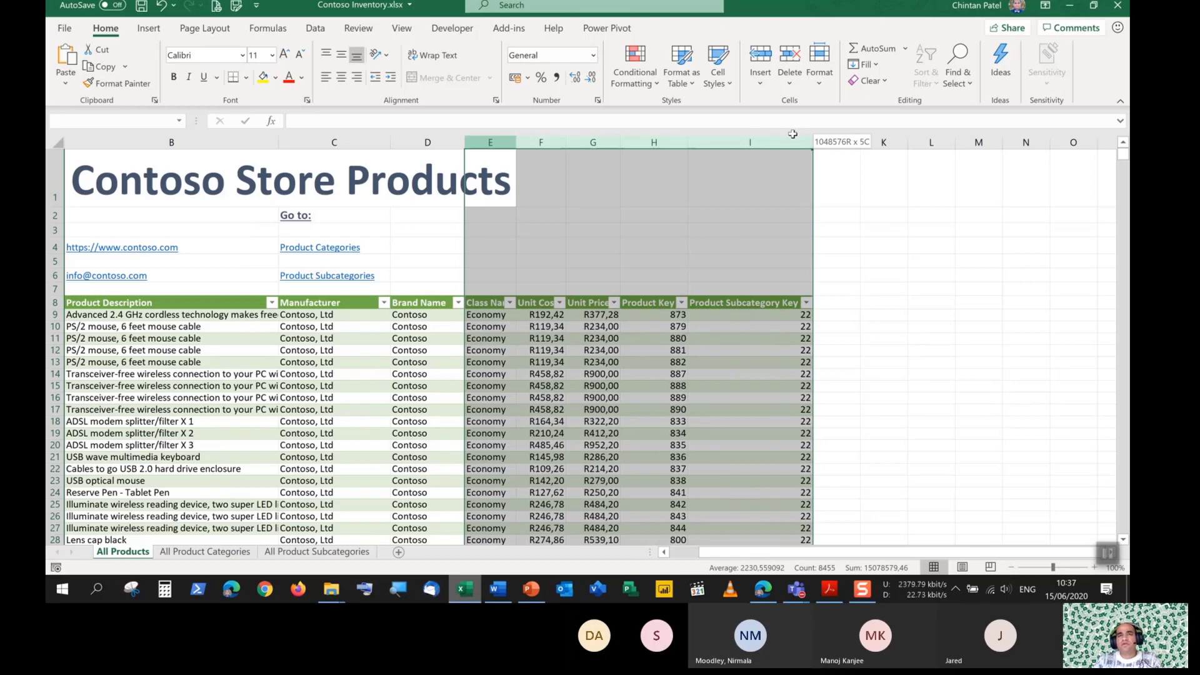
{"action": "left_click_drag", "start_coordinate": [792, 133], "coordinate": [792, 133]}
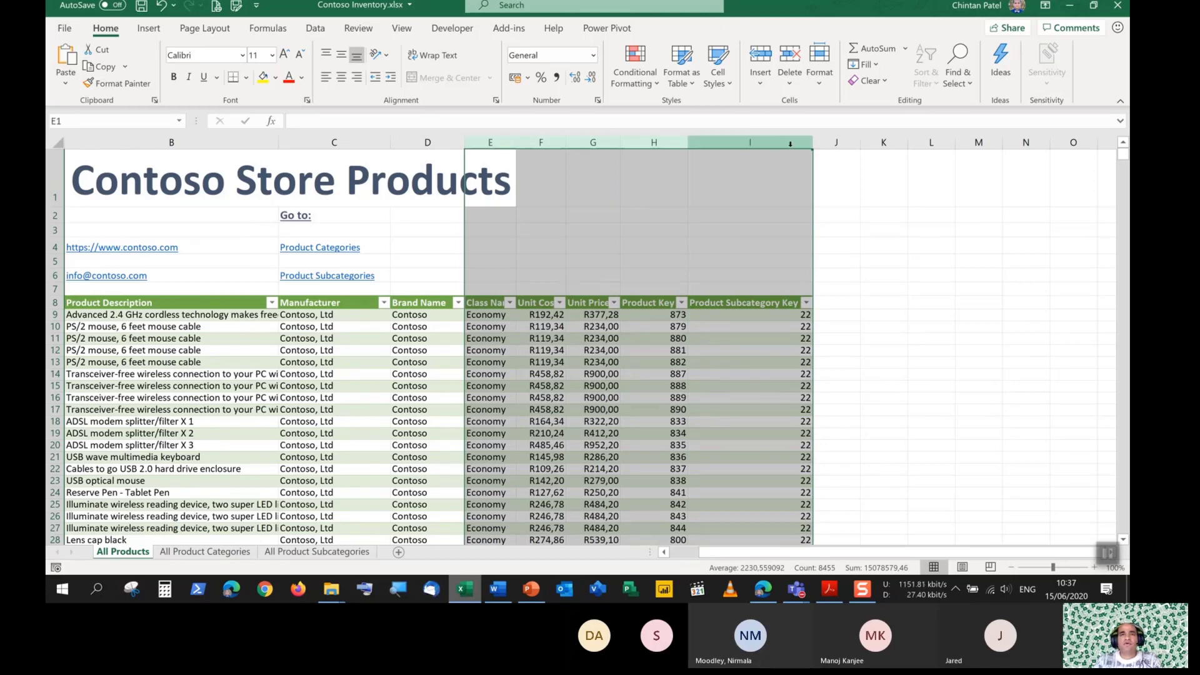
{"action": "left_click", "coordinate": [821, 78]}
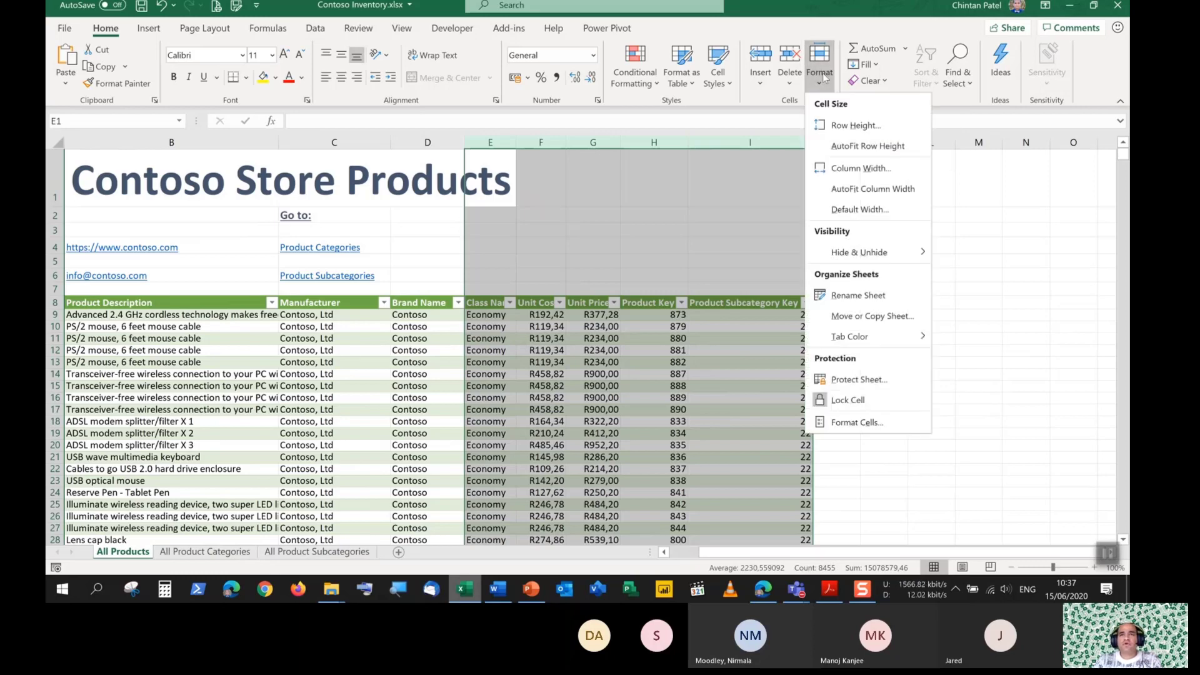
{"action": "left_click", "coordinate": [865, 169]}
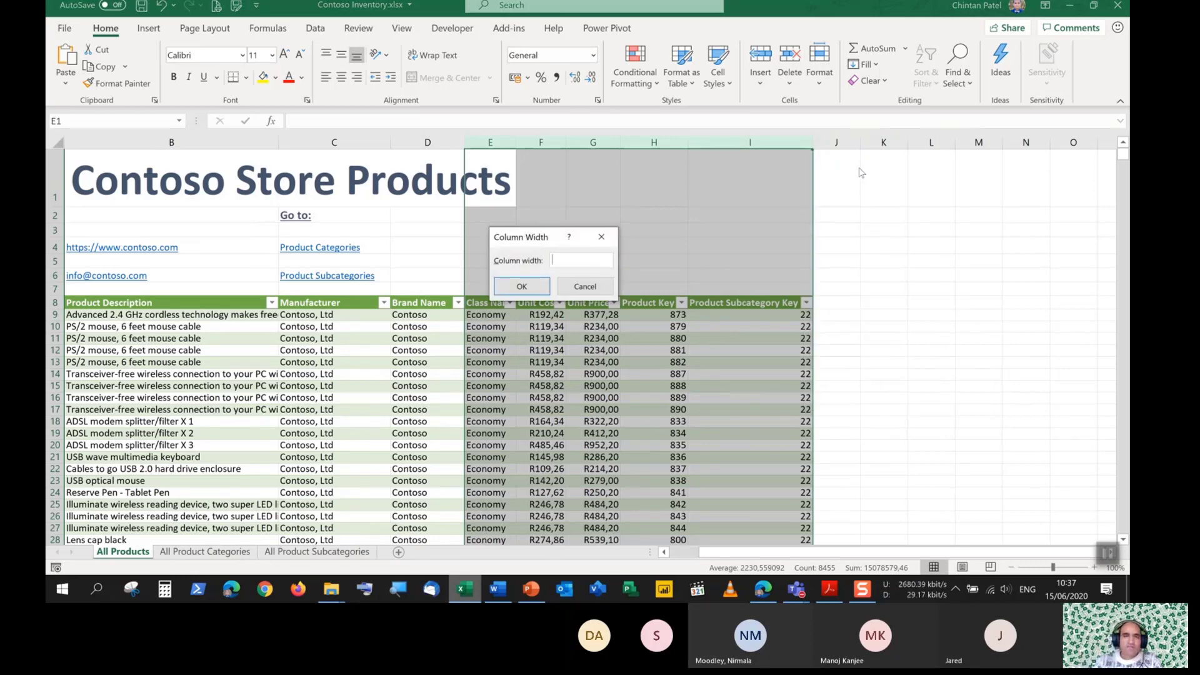
{"action": "type", "text": "24,87"}
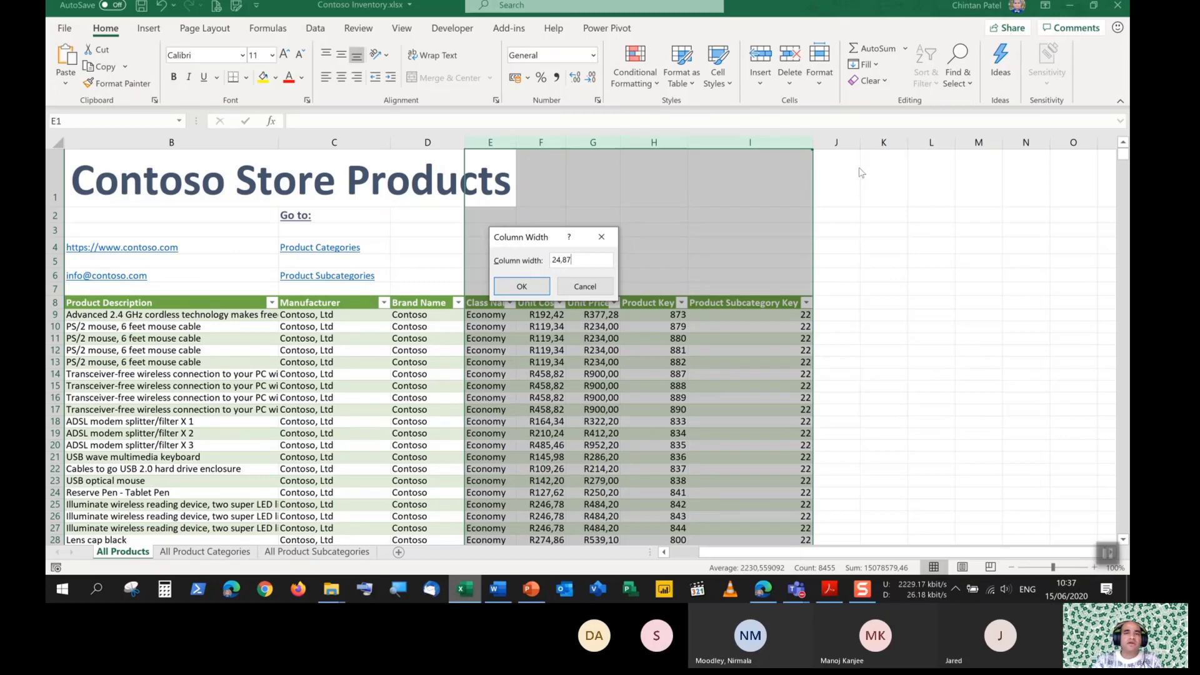
{"action": "key", "text": "Return"}
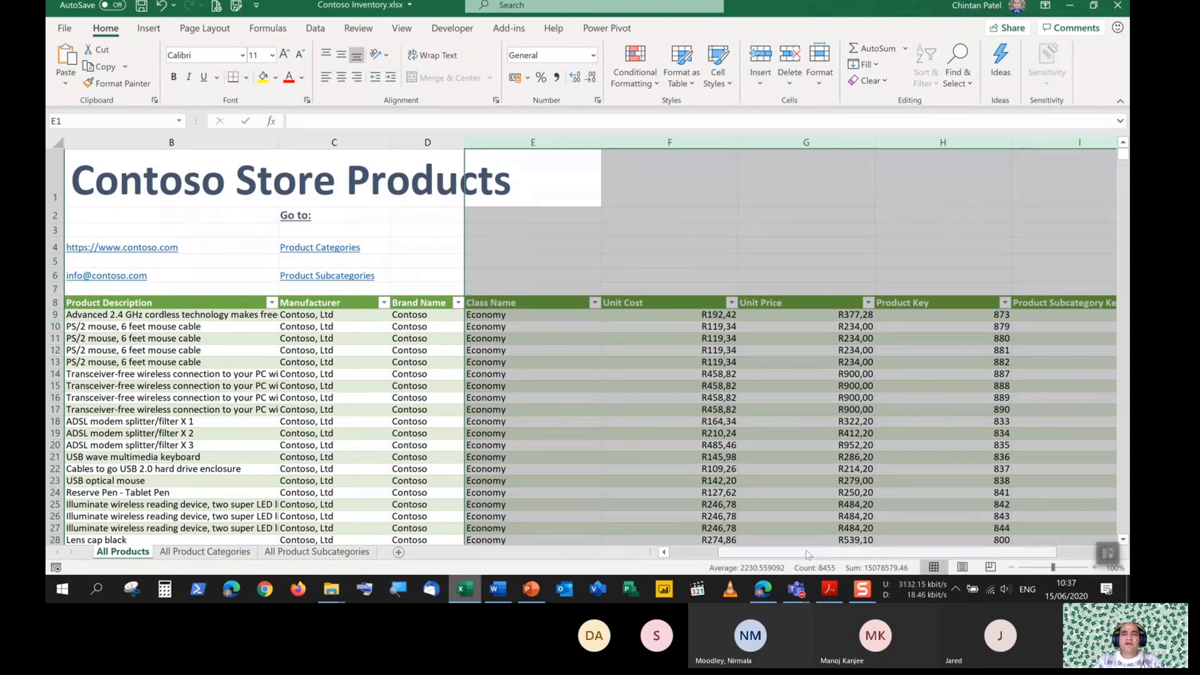
{"action": "left_click_drag", "start_coordinate": [806, 553], "coordinate": [830, 553]}
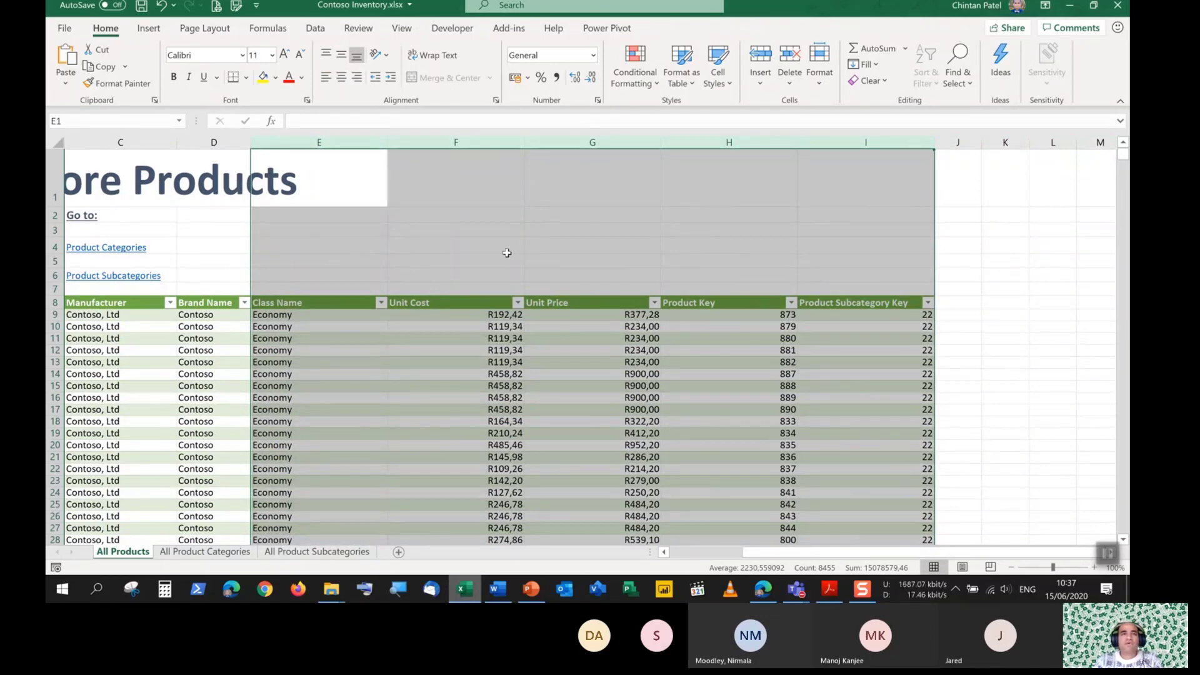
{"action": "left_click", "coordinate": [446, 213]}
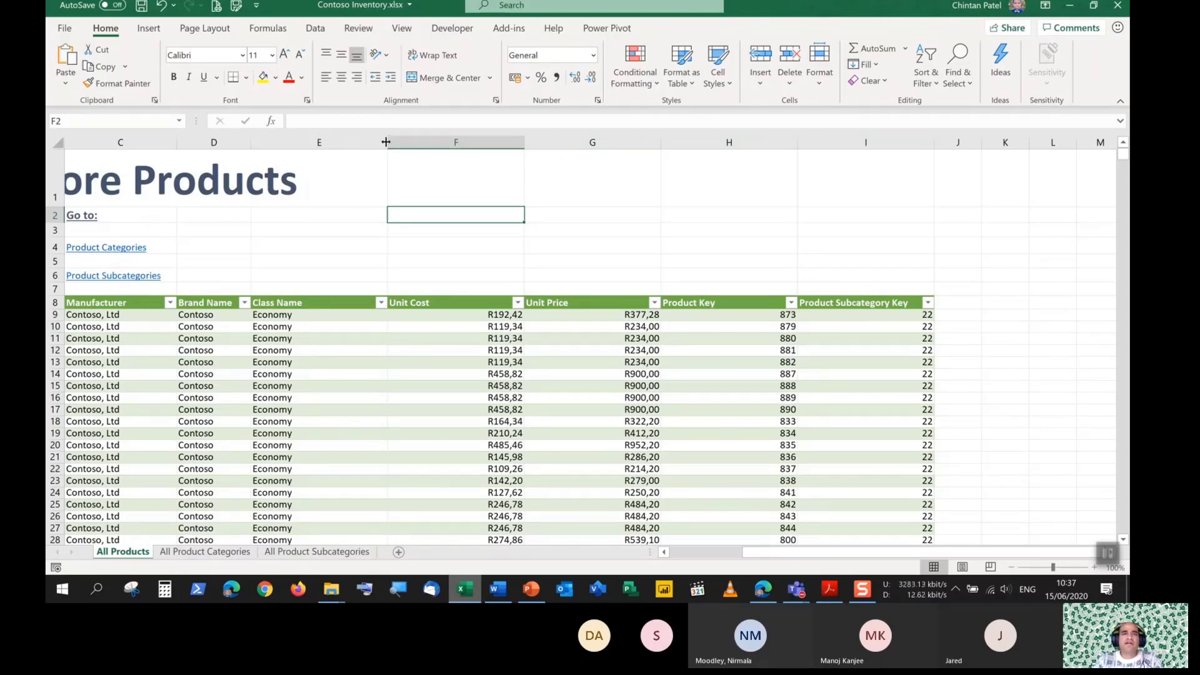
Check the exact width of the Unit Cost column on the All Products sheet without changing it
{"action": "left_click_drag", "start_coordinate": [386, 143], "coordinate": [386, 143]}
{"action": "left_click", "coordinate": [387, 142]}
{"action": "left_click_drag", "start_coordinate": [520, 137], "coordinate": [520, 137]}
{"action": "left_click_drag", "start_coordinate": [793, 143], "coordinate": [798, 143]}
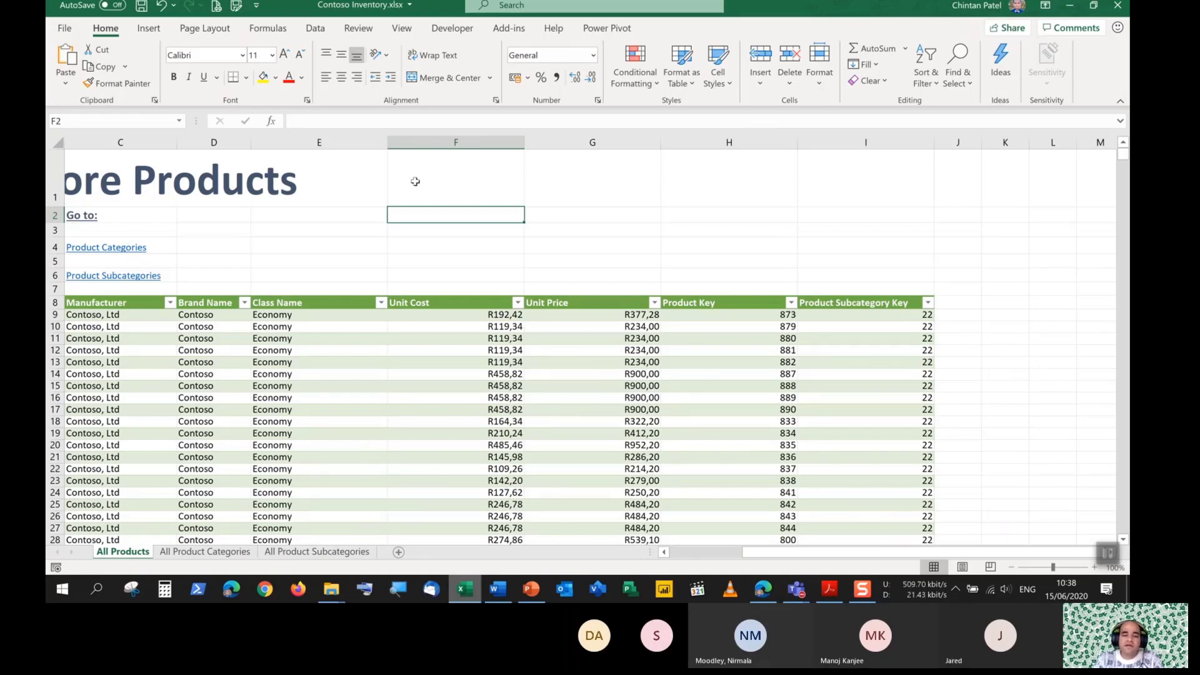
{"action": "left_click", "coordinate": [819, 66]}
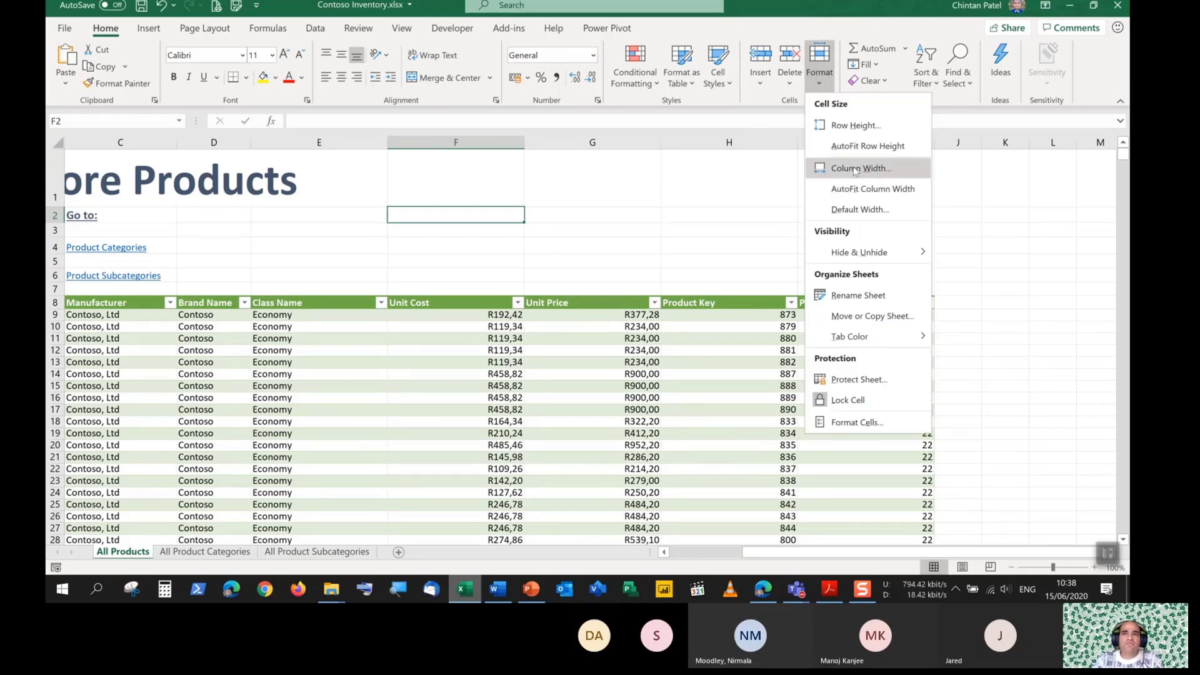
{"action": "left_click", "coordinate": [853, 168]}
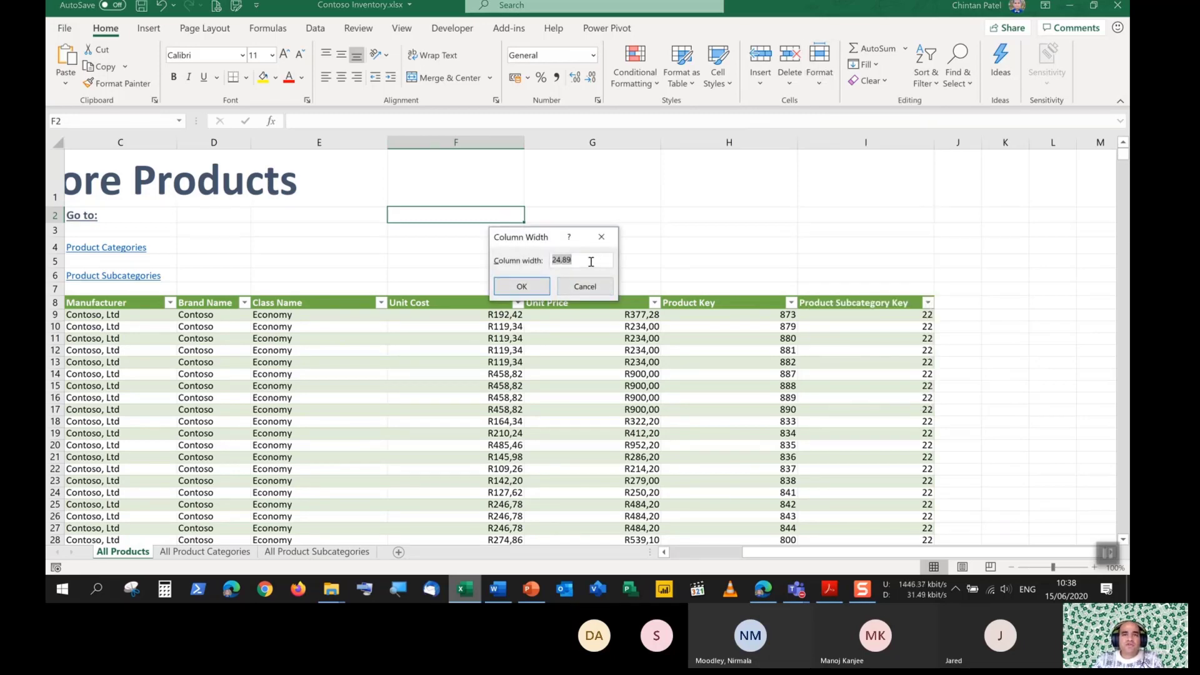
{"action": "left_click", "coordinate": [589, 262]}
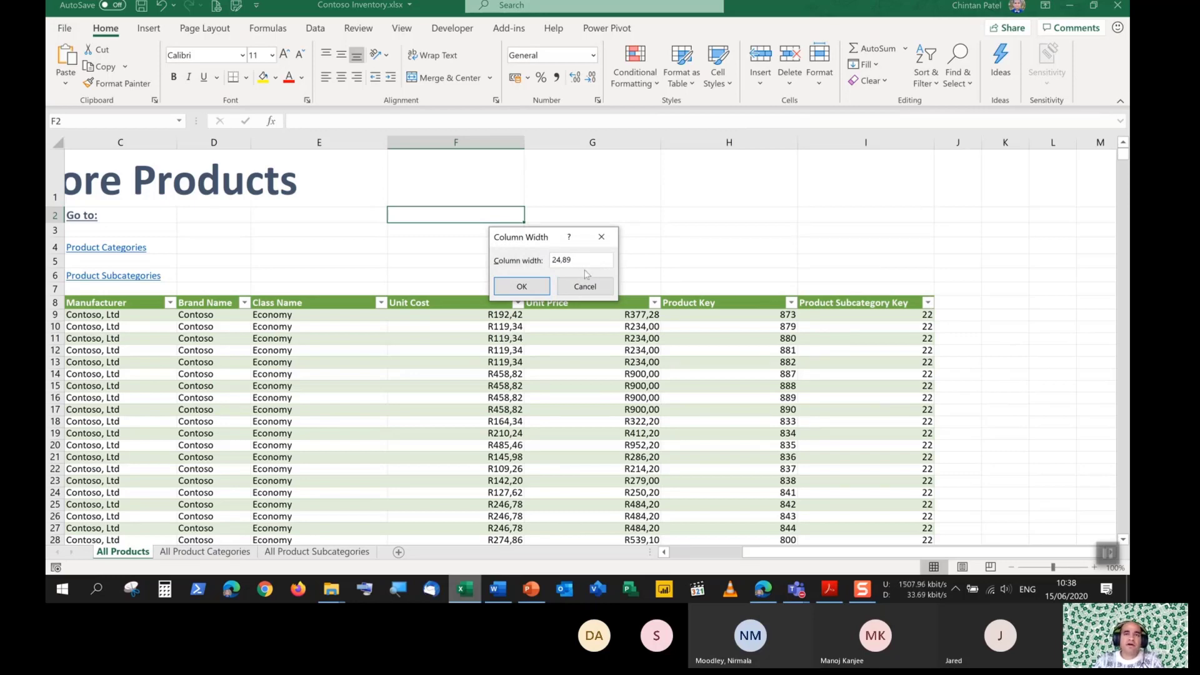
{"action": "left_click", "coordinate": [585, 287]}
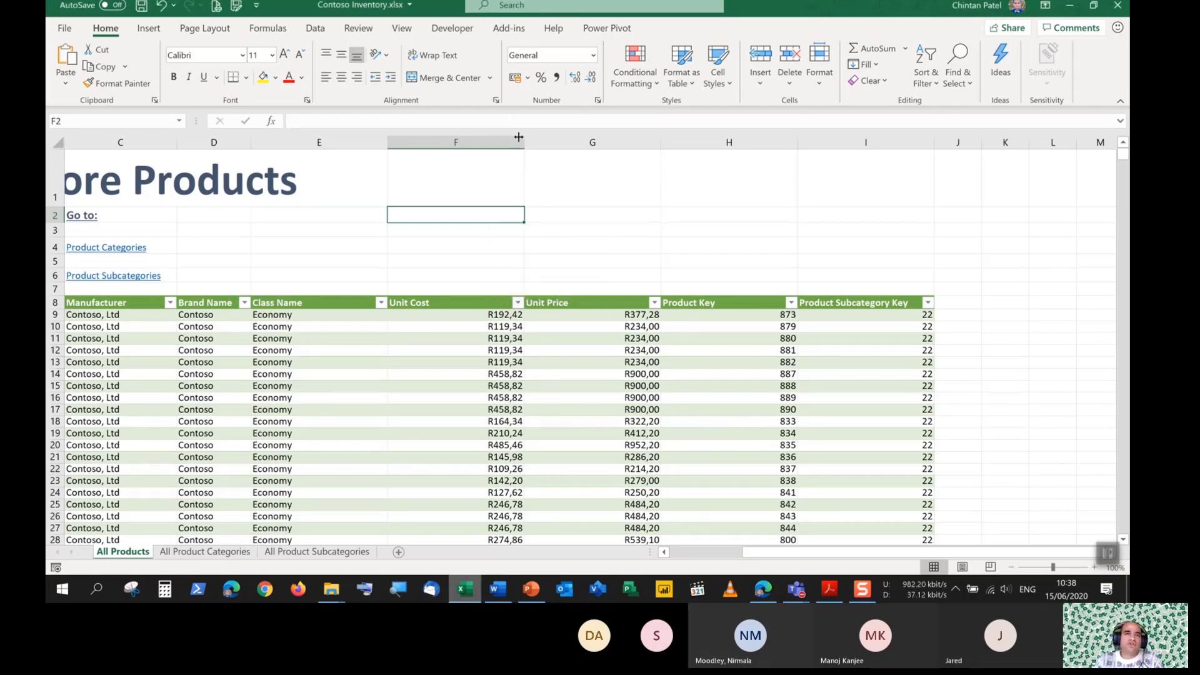
Try widening the Unit Cost column slightly by hand, undo the change and recheck the column's exact width
{"action": "left_click_drag", "start_coordinate": [521, 141], "coordinate": [522, 141]}
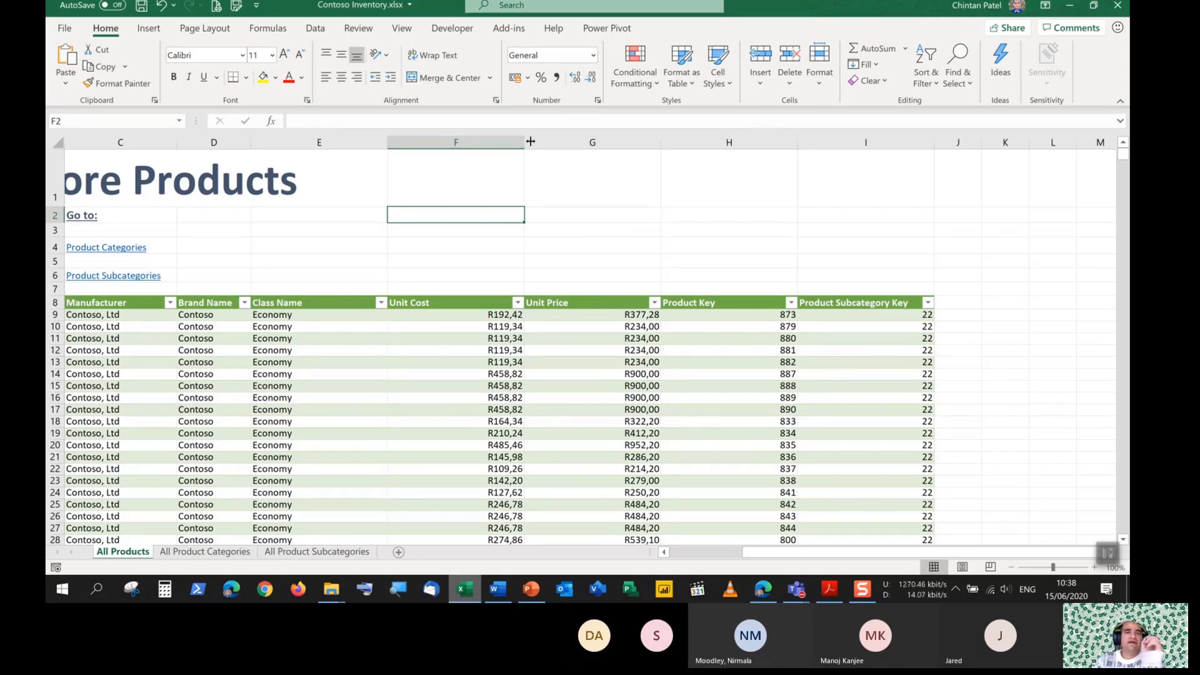
{"action": "left_click_drag", "start_coordinate": [530, 142], "coordinate": [530, 142]}
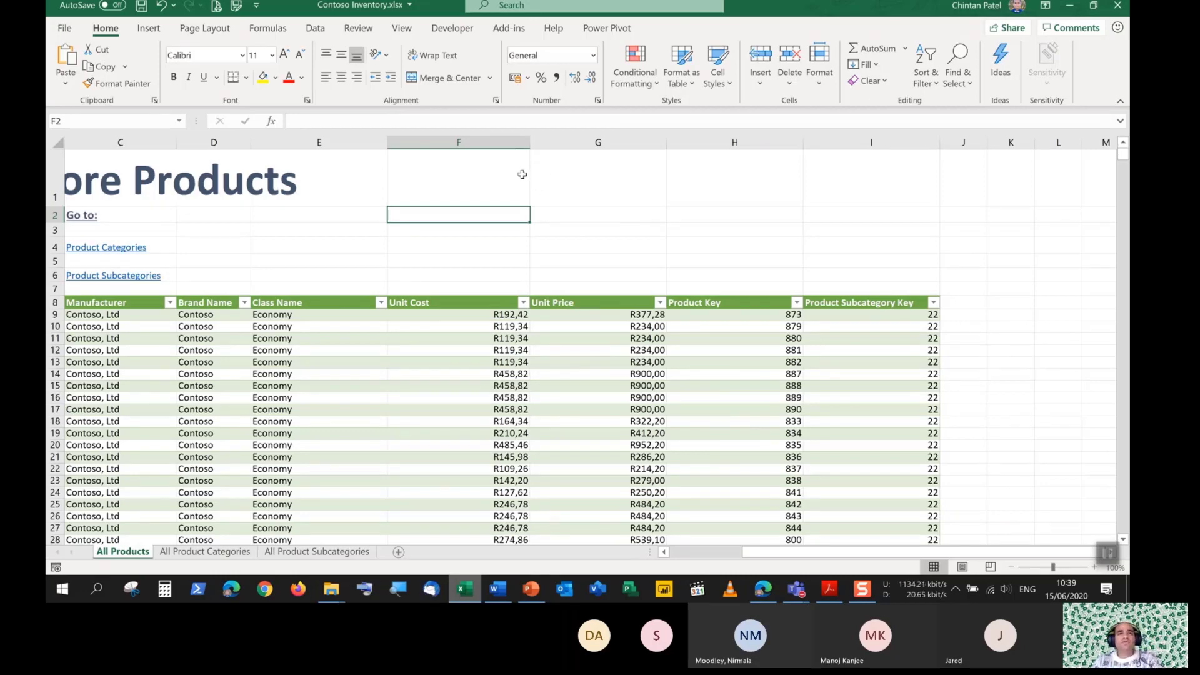
{"action": "key", "text": "ctrl+z"}
{"action": "left_click", "coordinate": [814, 82]}
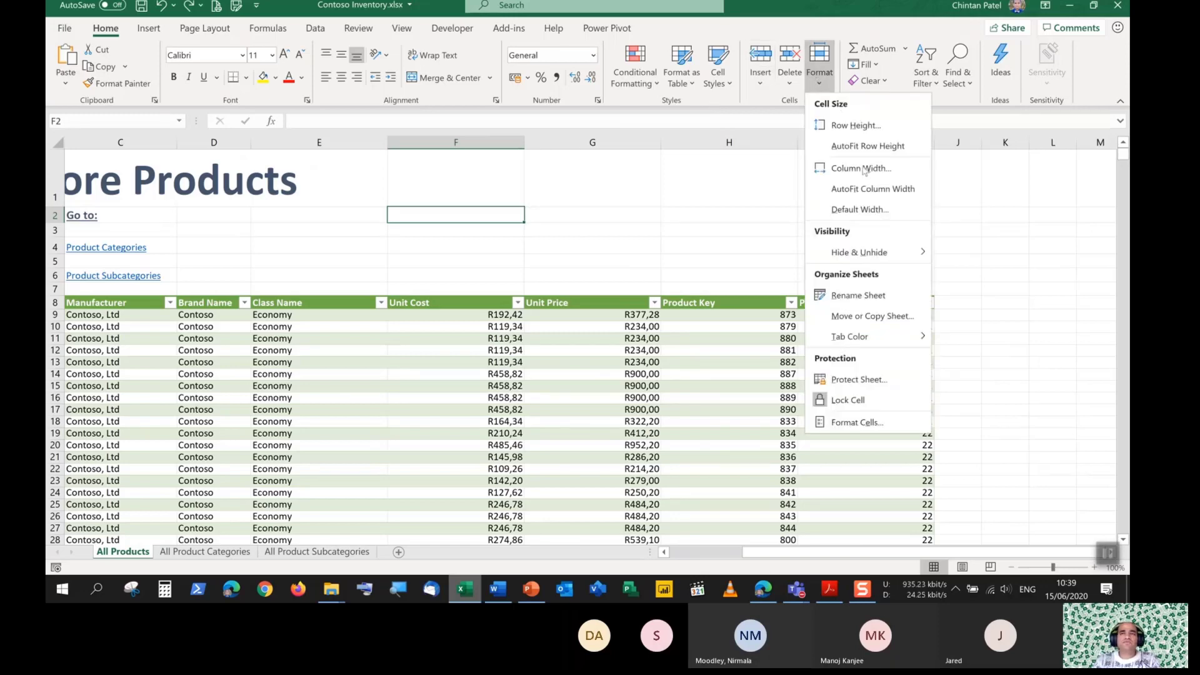
{"action": "left_click", "coordinate": [864, 166]}
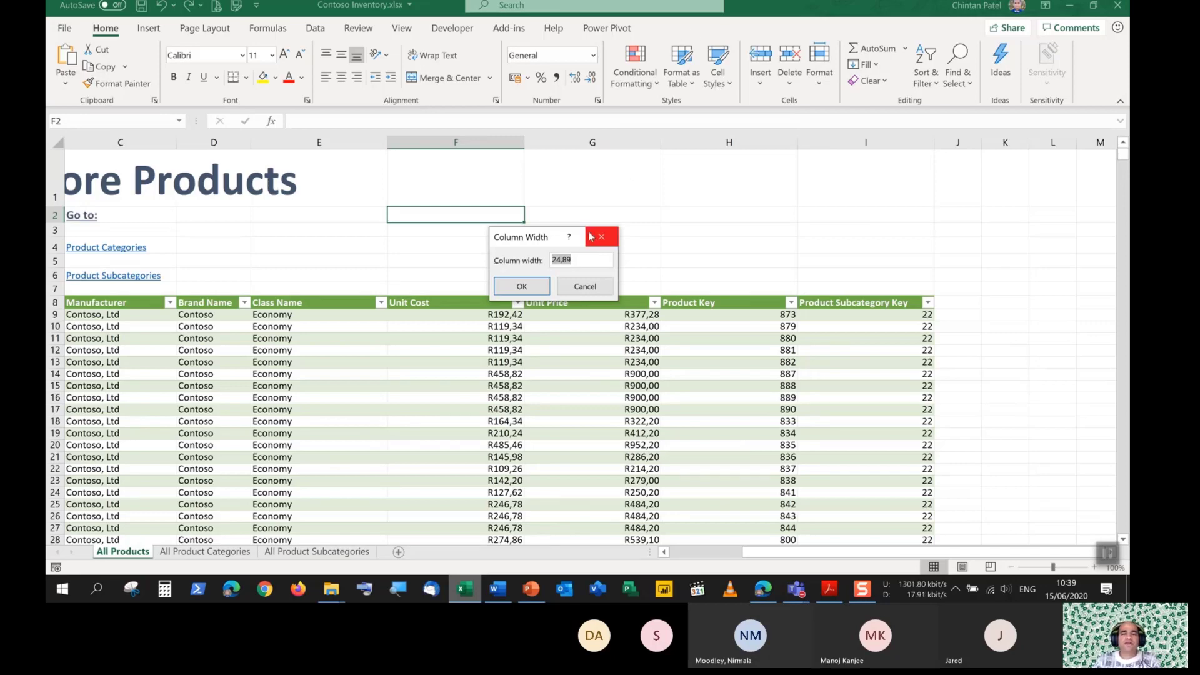
{"action": "left_click", "coordinate": [561, 287]}
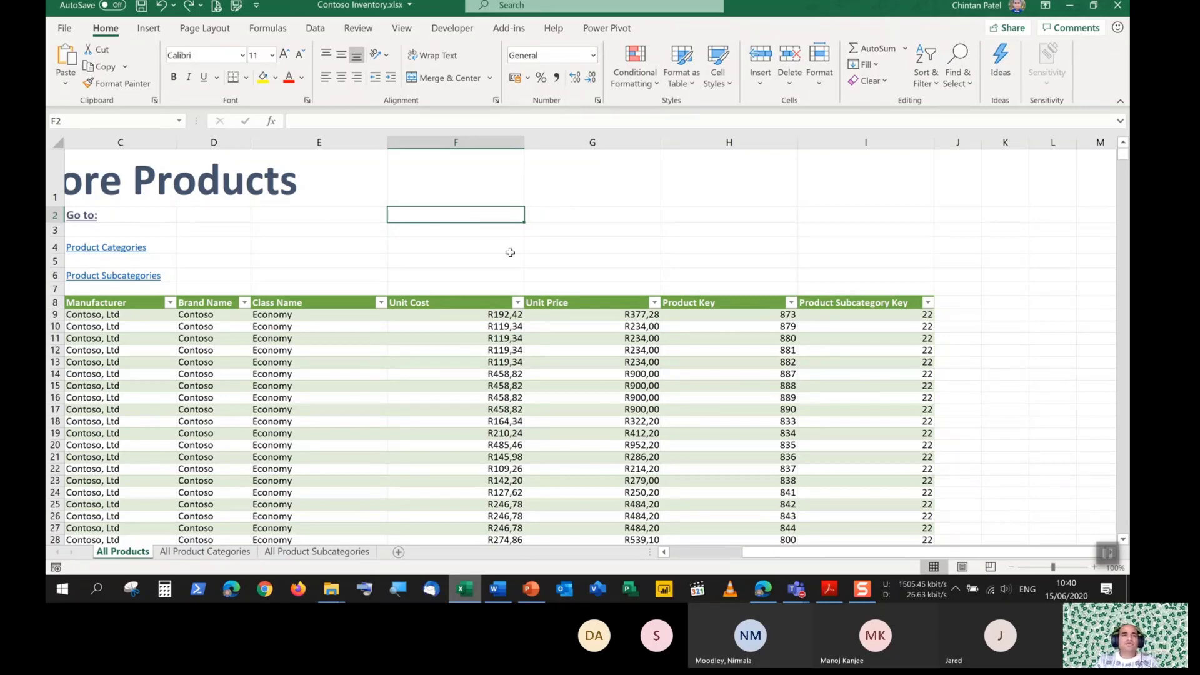
AutoFit the width of the Product Description column on the All Products sheet and check the longer descriptions down the list
{"action": "left_click_drag", "start_coordinate": [779, 556], "coordinate": [706, 555]}
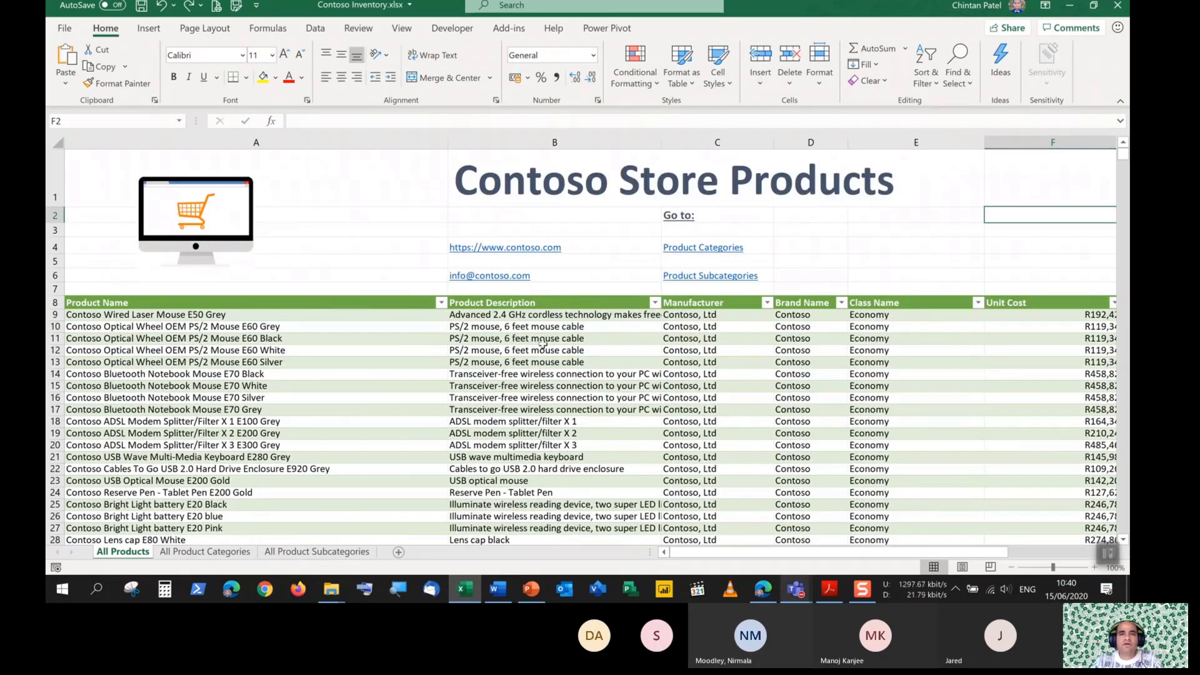
{"action": "left_click", "coordinate": [533, 142]}
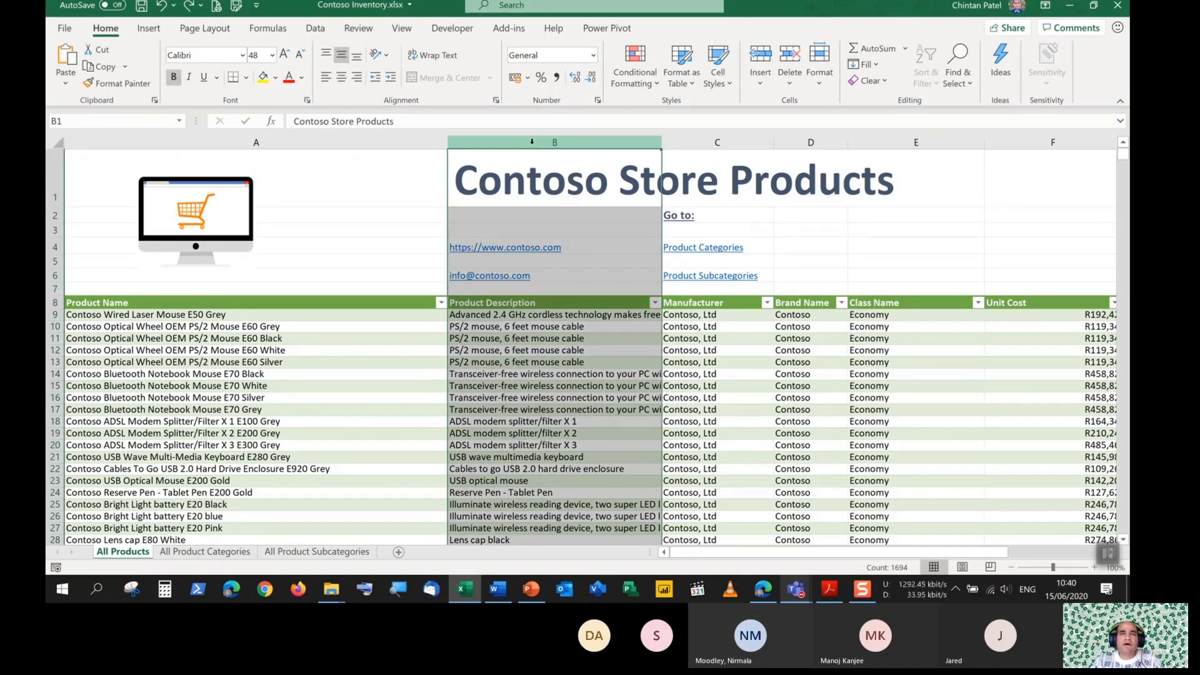
{"action": "left_click", "coordinate": [820, 81]}
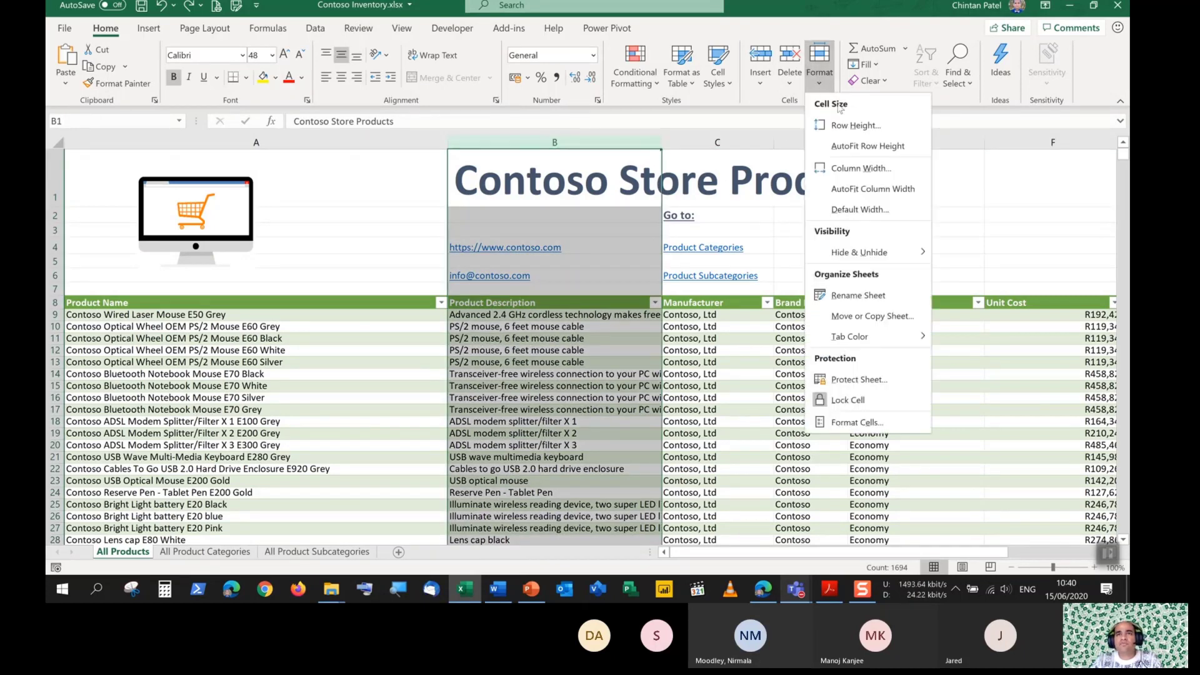
{"action": "left_click", "coordinate": [865, 190]}
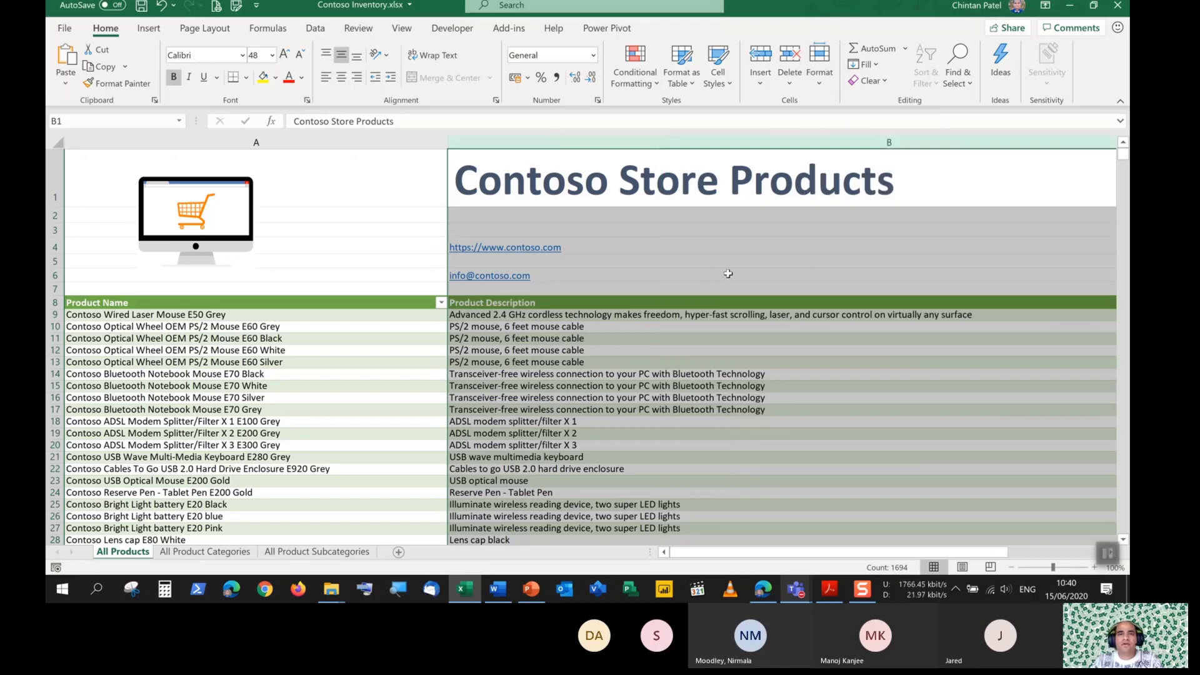
{"action": "left_click_drag", "start_coordinate": [747, 553], "coordinate": [797, 553]}
{"action": "scroll", "coordinate": [685, 495], "scroll_direction": "down", "scroll_amount": 8}
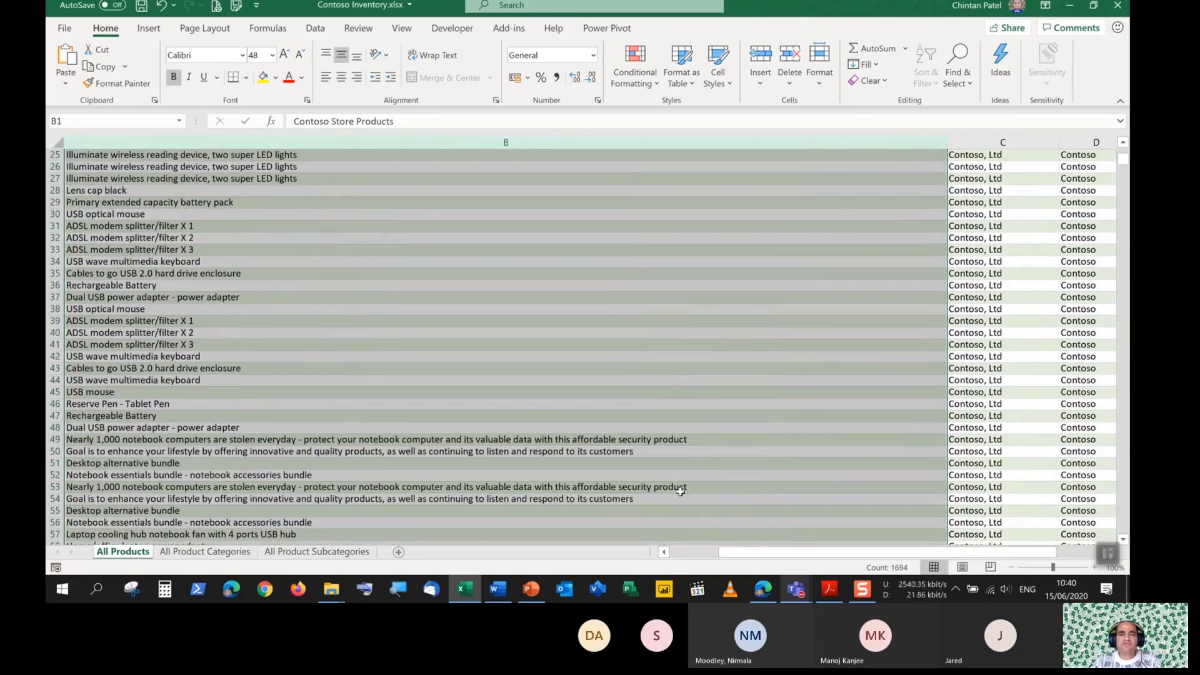
{"action": "scroll", "coordinate": [679, 518], "scroll_direction": "up", "scroll_amount": 8}
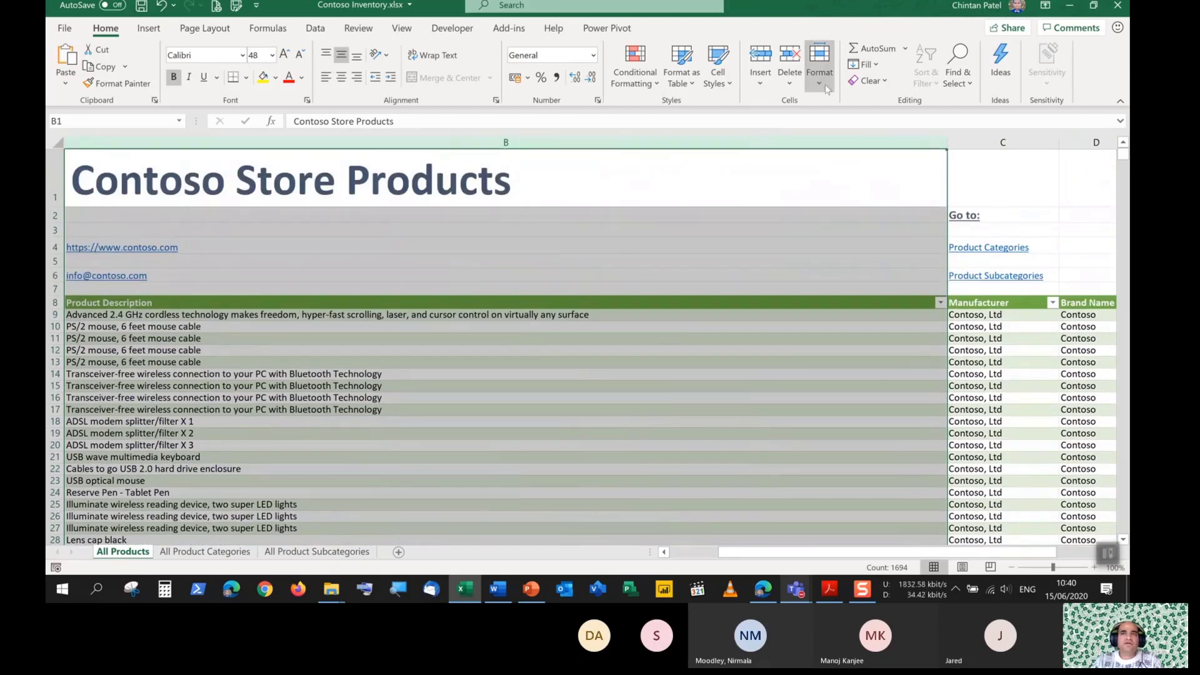
Review the AutoFit Column Width option and the resulting column layout without applying anything further, and clear the Product Description column selection
{"action": "left_click", "coordinate": [820, 68]}
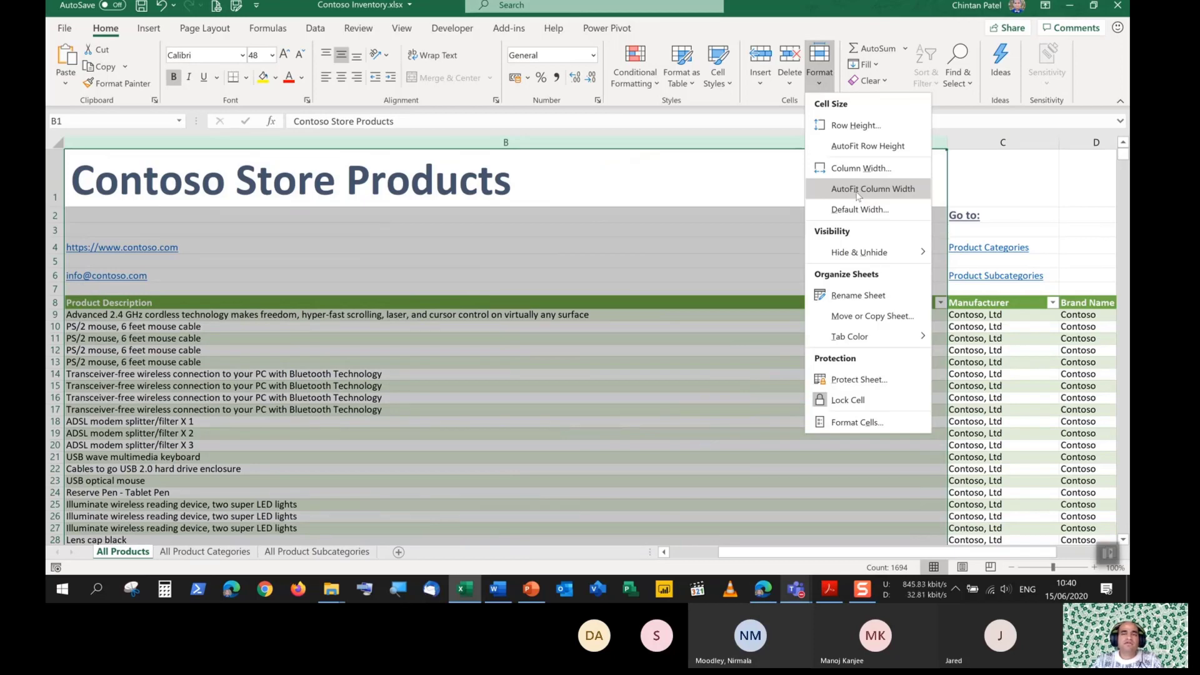
{"action": "left_click", "coordinate": [862, 18]}
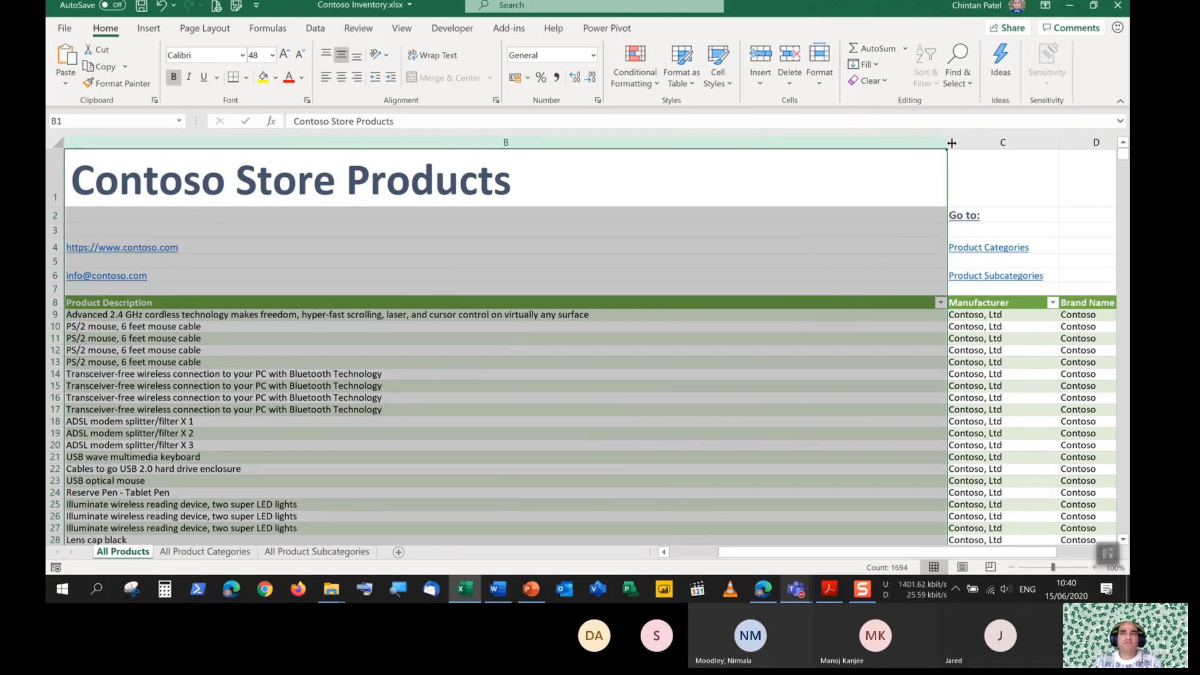
{"action": "left_click_drag", "start_coordinate": [770, 551], "coordinate": [688, 553]}
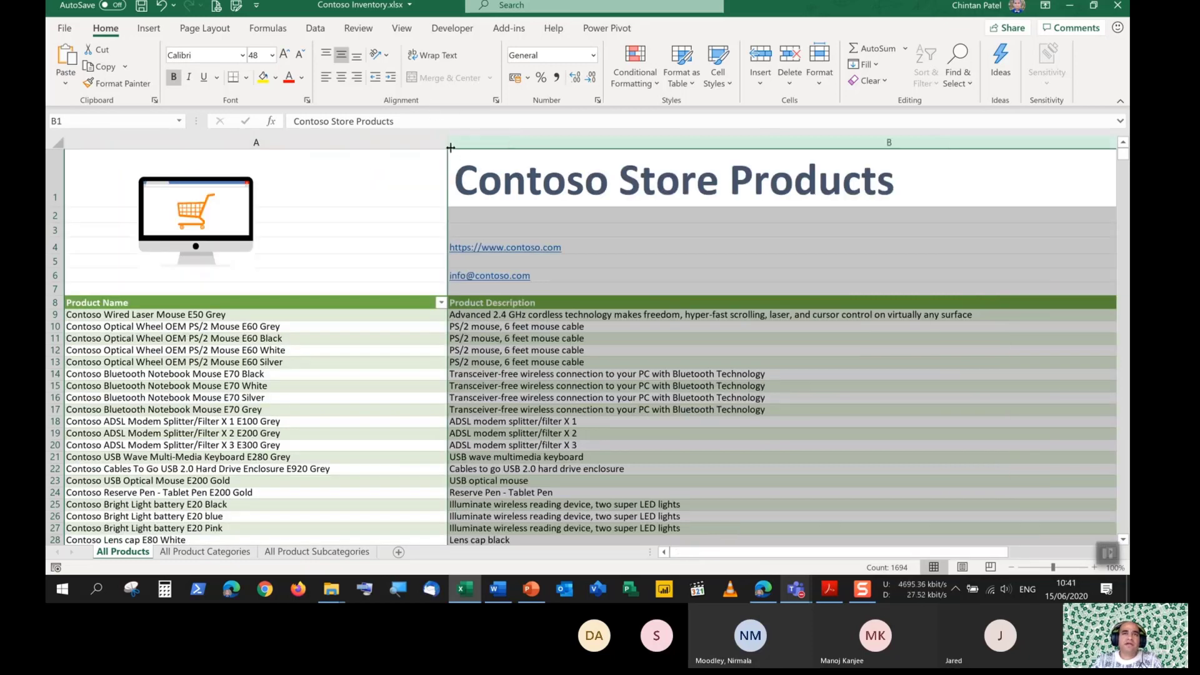
{"action": "left_click_drag", "start_coordinate": [837, 553], "coordinate": [888, 556]}
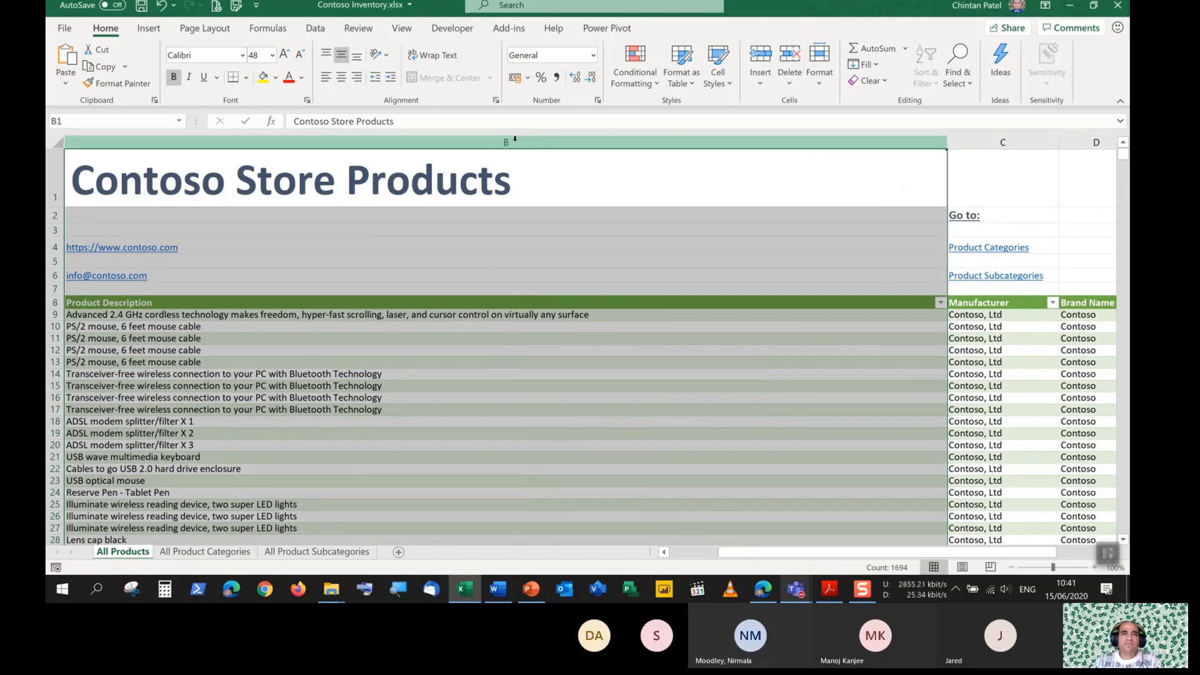
{"action": "left_click", "coordinate": [818, 75]}
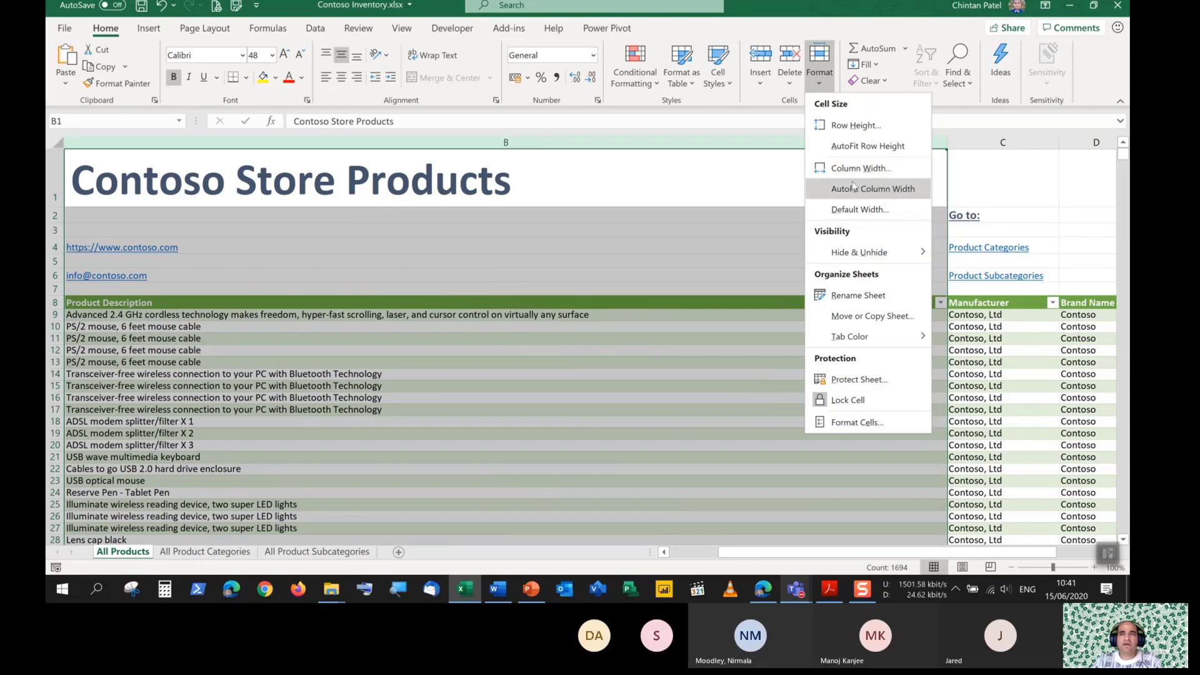
{"action": "left_click", "coordinate": [1008, 188]}
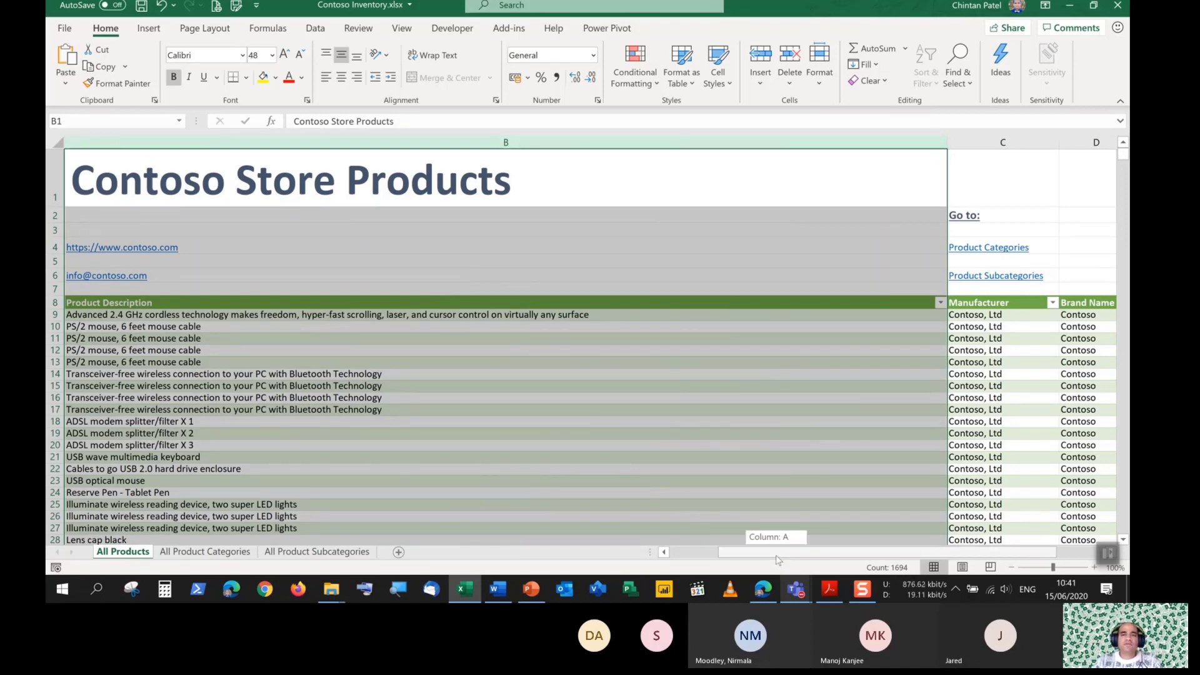
{"action": "left_click_drag", "start_coordinate": [780, 553], "coordinate": [836, 562]}
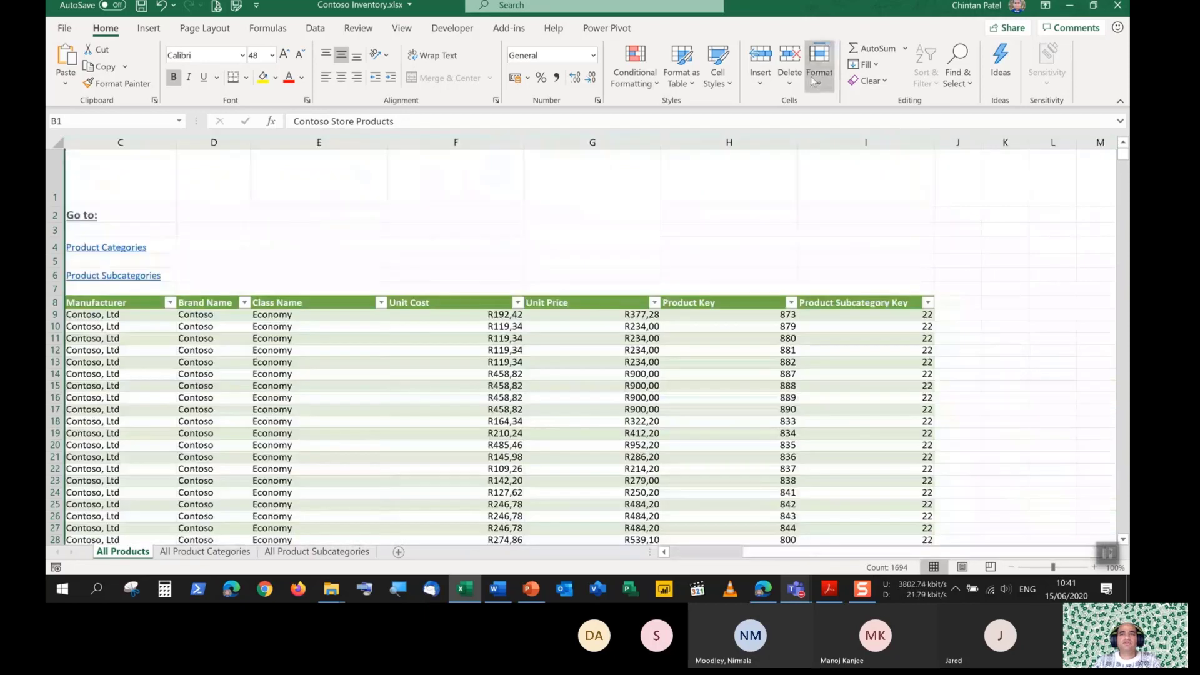
{"action": "left_click", "coordinate": [820, 62]}
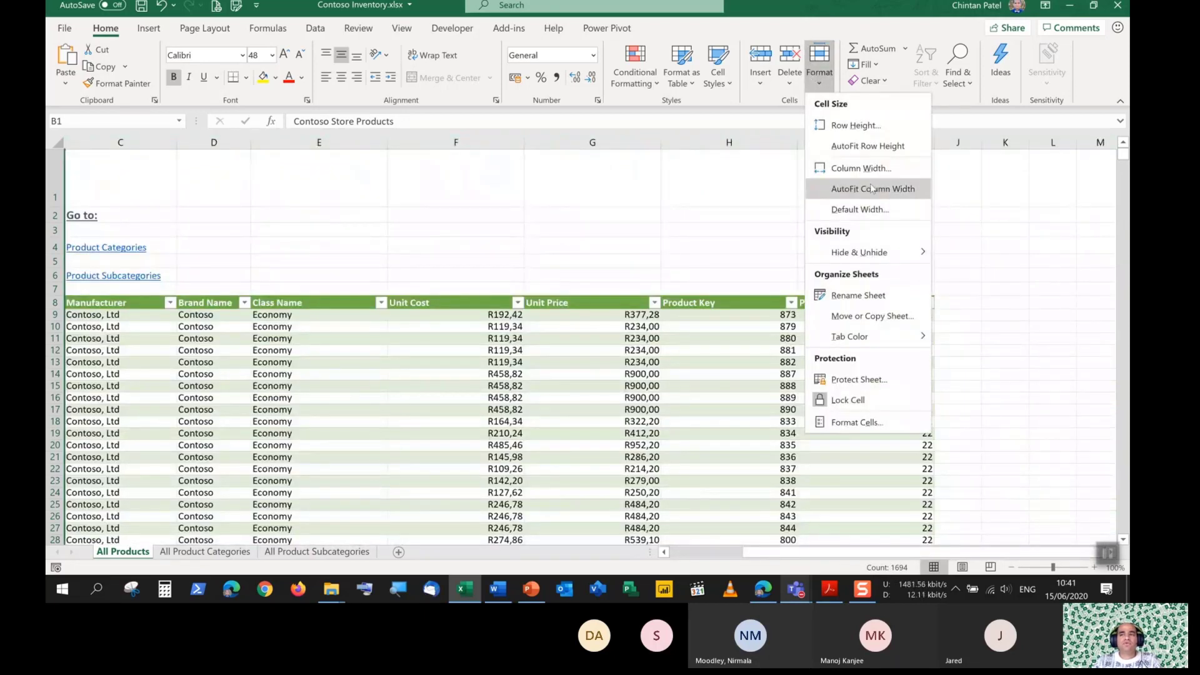
{"action": "left_click", "coordinate": [680, 264]}
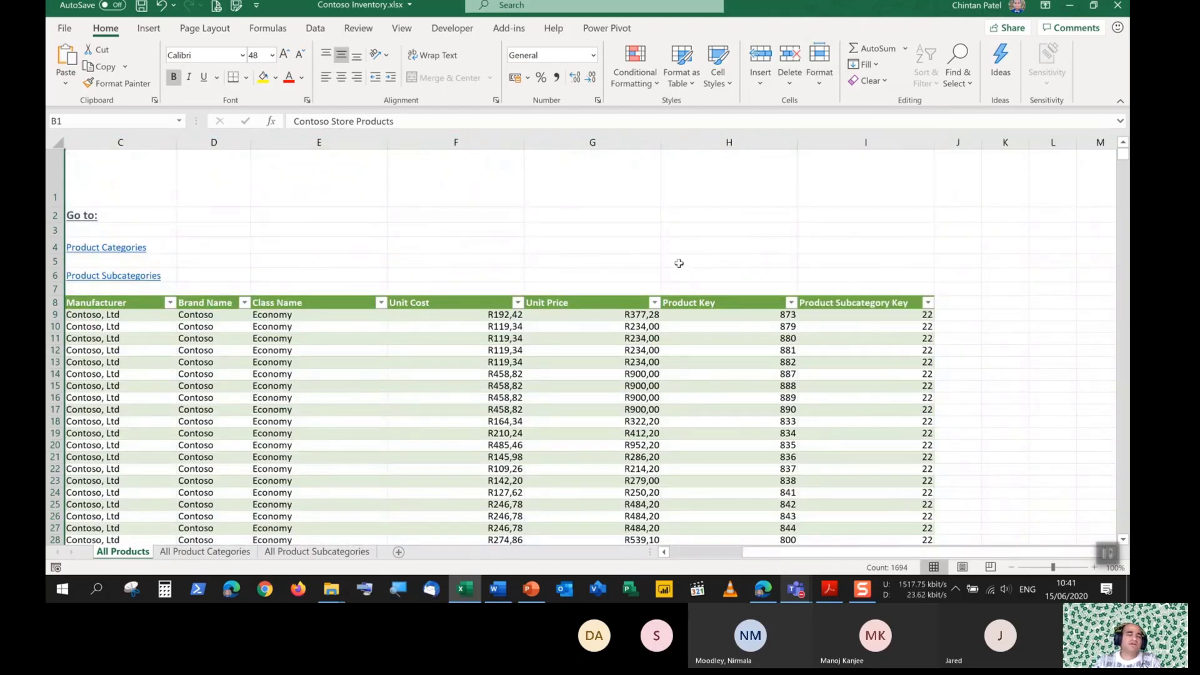
{"action": "left_click_drag", "start_coordinate": [772, 553], "coordinate": [698, 552]}
{"action": "left_click", "coordinate": [629, 424]}
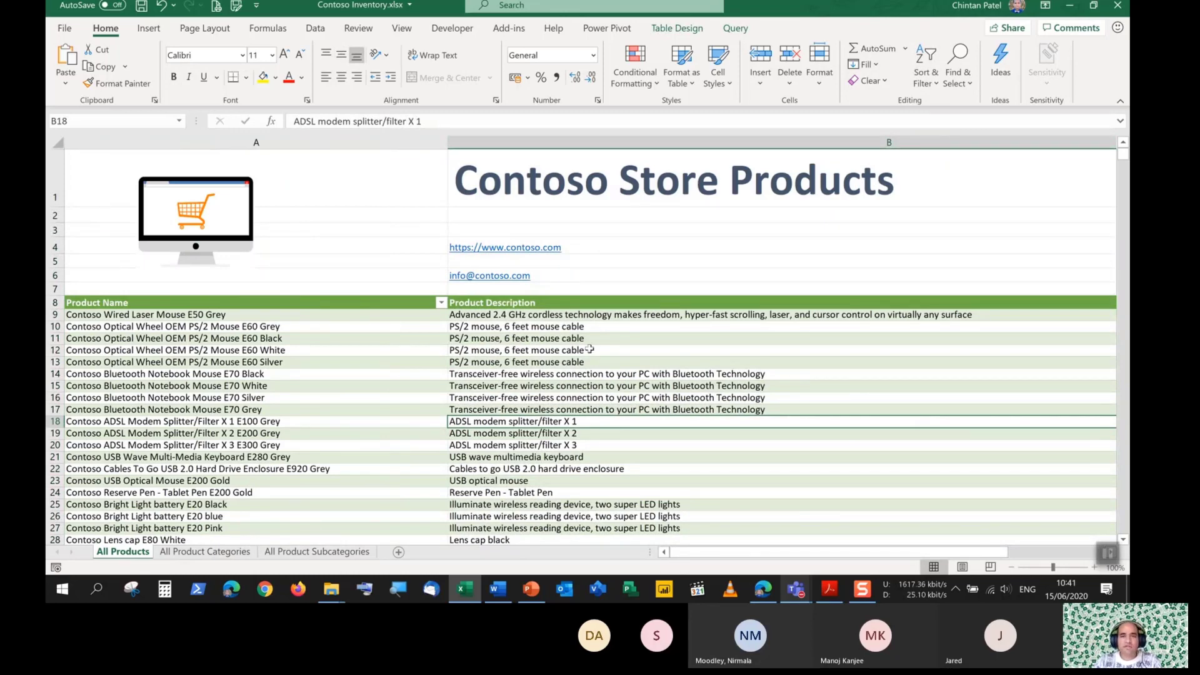
Switch to Microsoft Teams to check the meeting chat and return to the Contoso Inventory workbook in Excel
{"action": "left_click", "coordinate": [790, 592]}
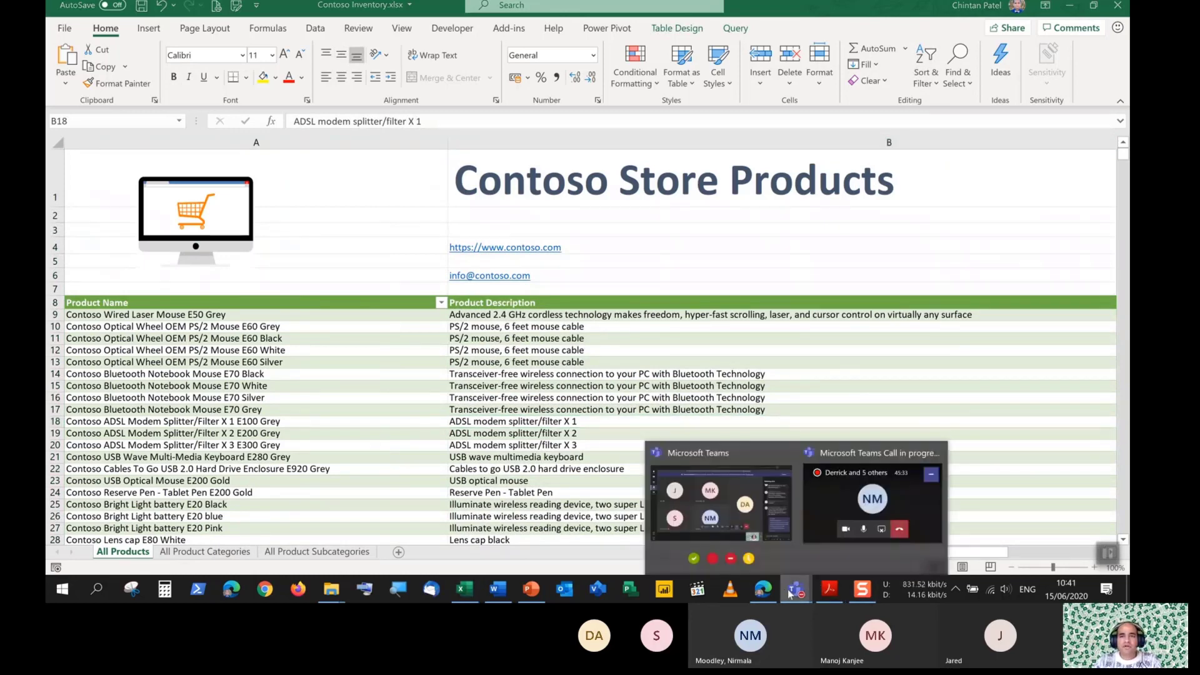
{"action": "left_click", "coordinate": [727, 528]}
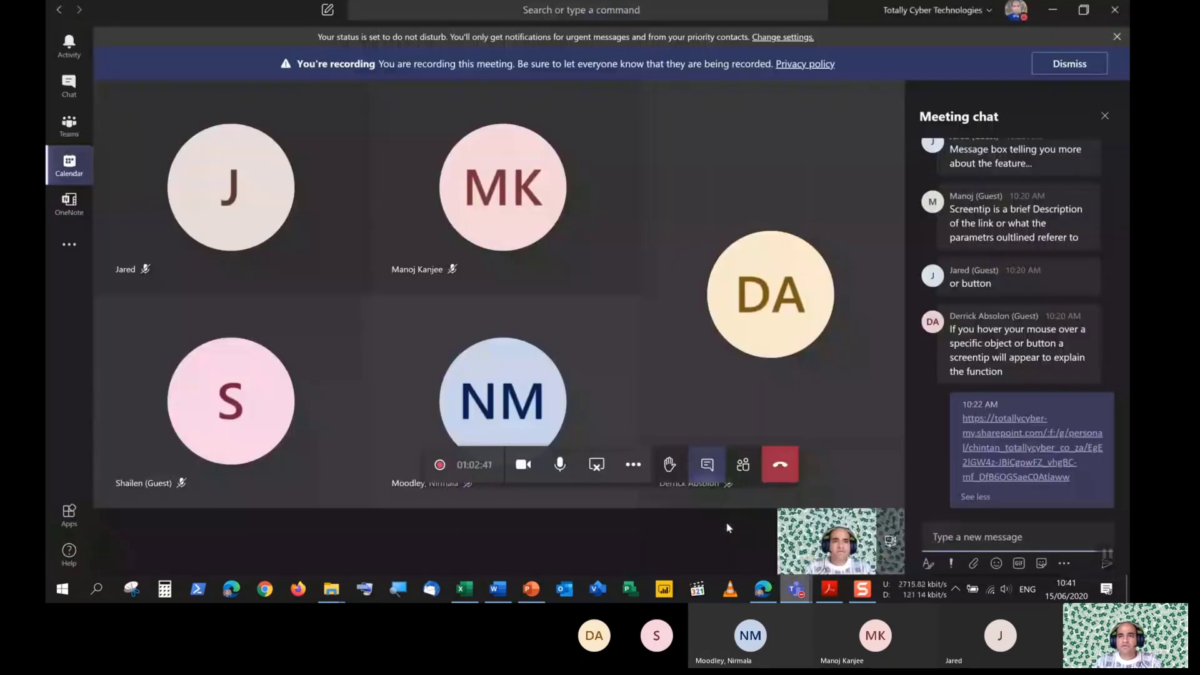
{"action": "left_click", "coordinate": [1050, 9]}
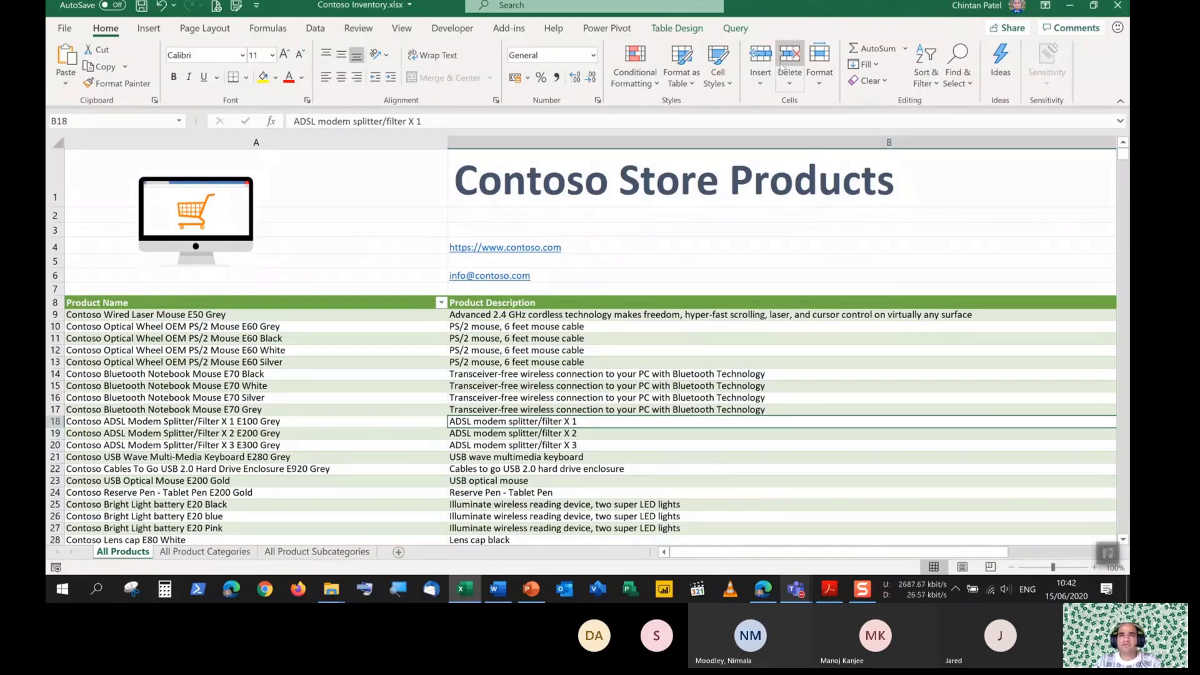
Review the cell-size options for row height and look over the product rows on the All Products sheet
{"action": "left_click", "coordinate": [819, 76]}
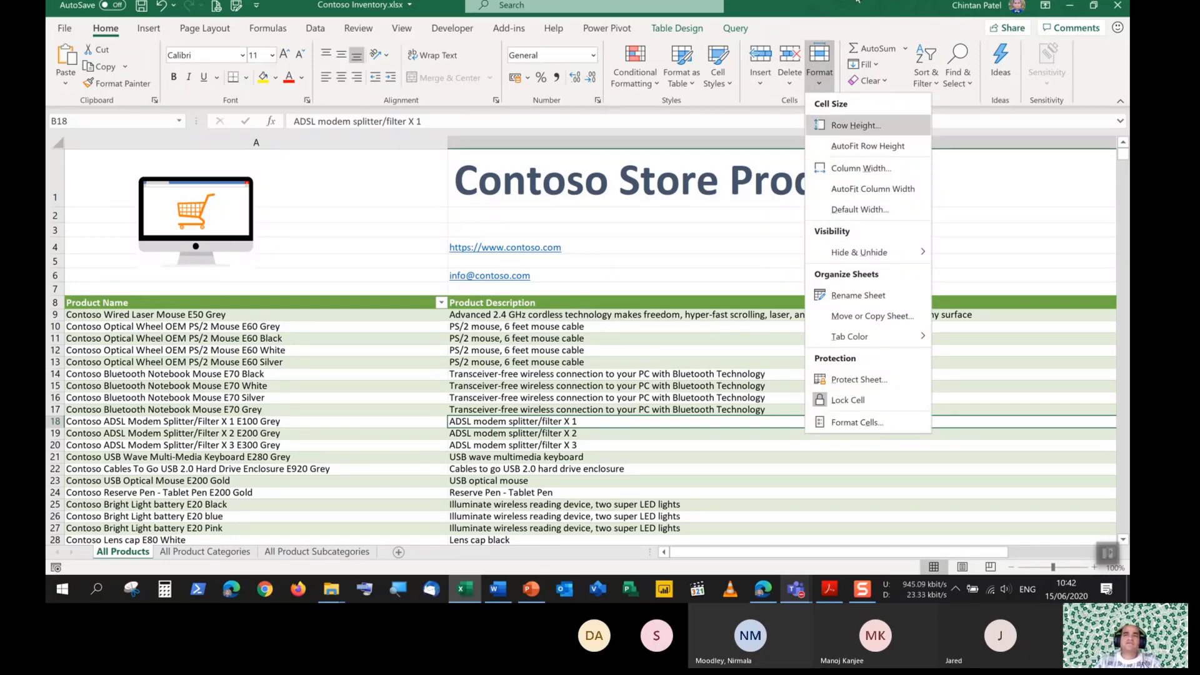
{"action": "key", "text": "Escape"}
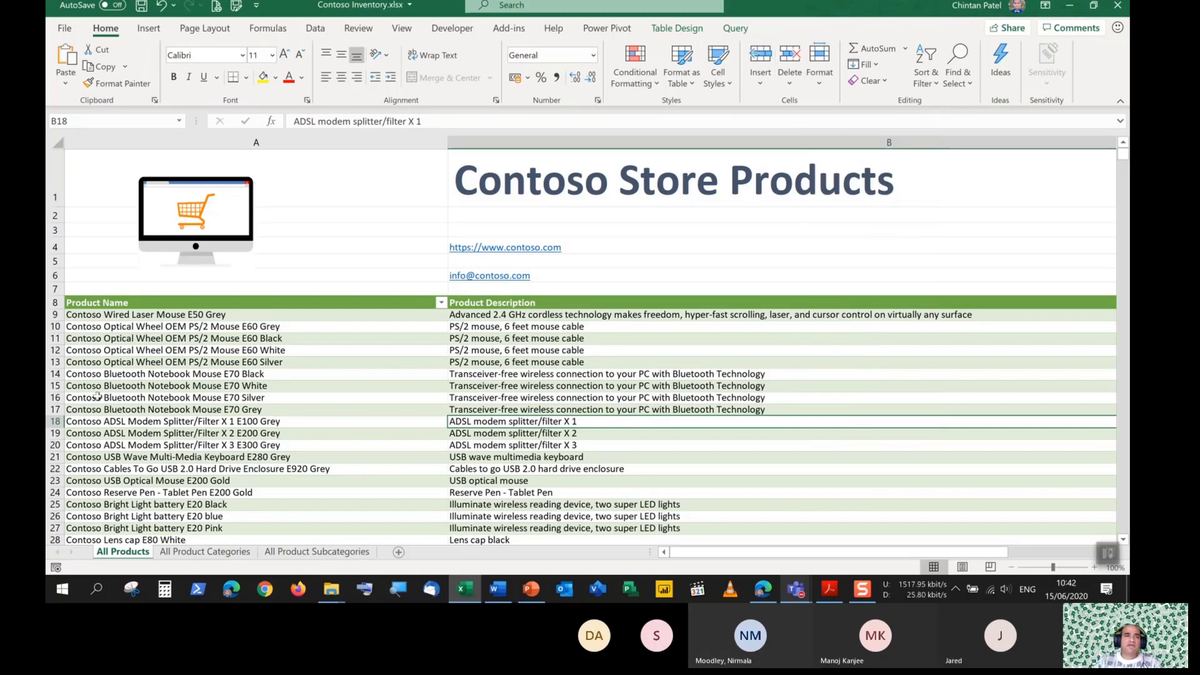
{"action": "scroll", "coordinate": [55, 463], "scroll_direction": "down", "scroll_amount": 3}
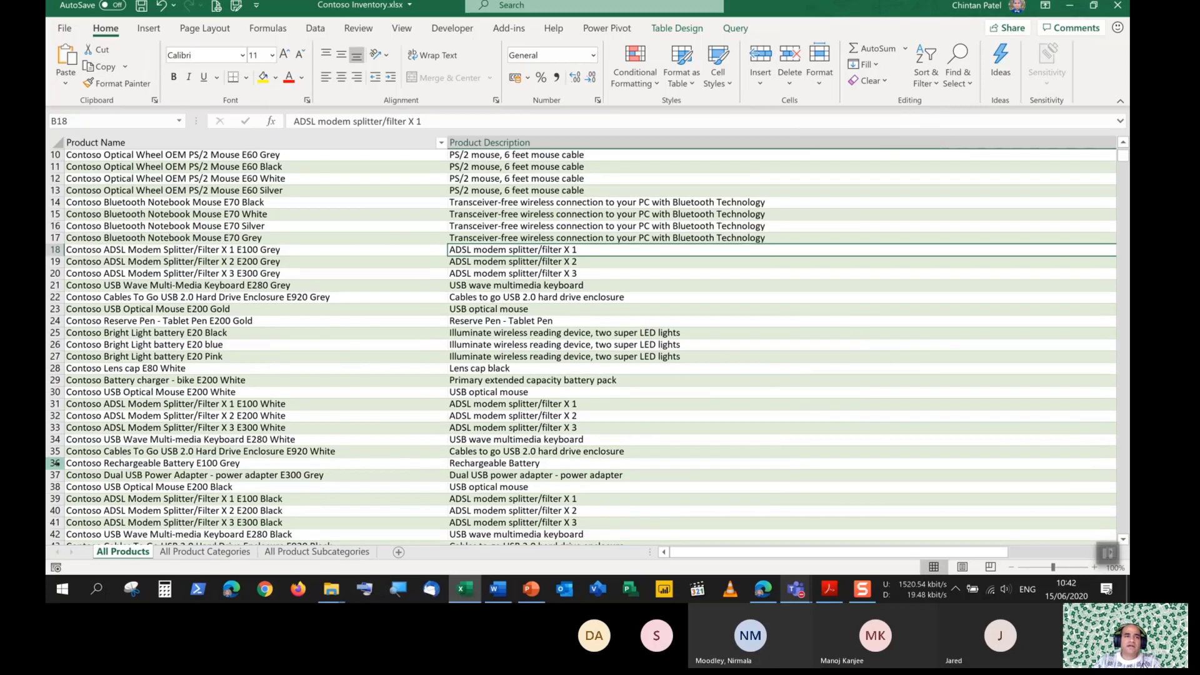
{"action": "scroll", "coordinate": [187, 440], "scroll_direction": "up", "scroll_amount": 3}
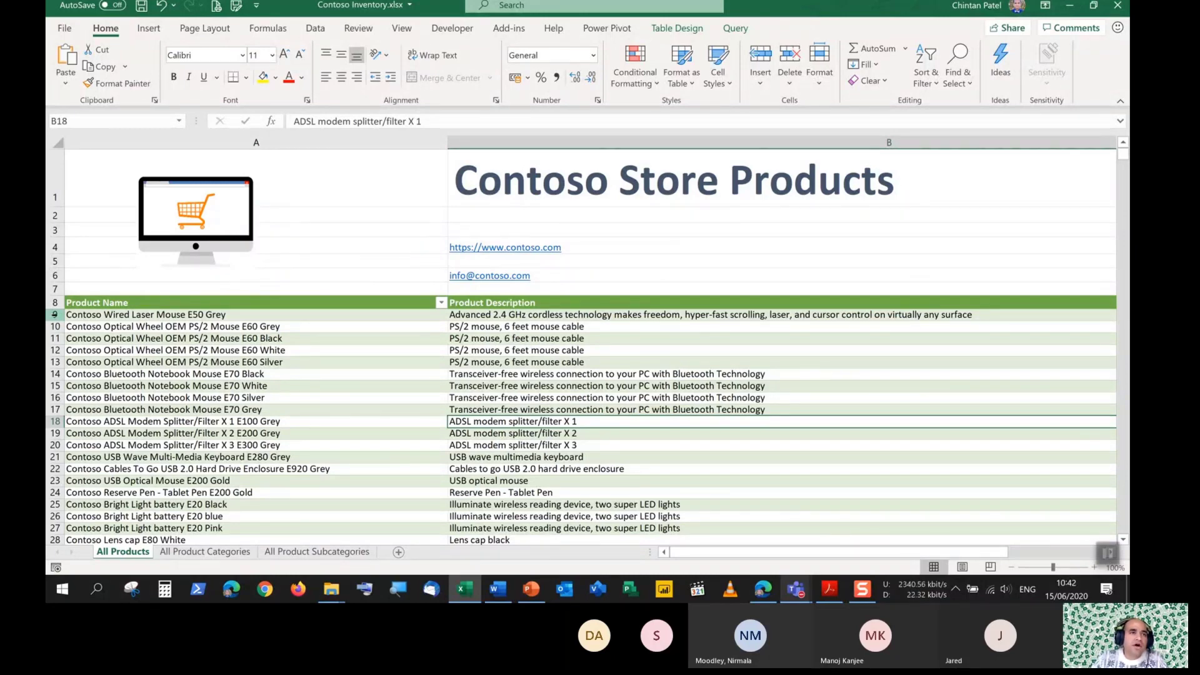
Set the row height of all product rows, from row 9 through row 1698, to 18
{"action": "left_click", "coordinate": [56, 314]}
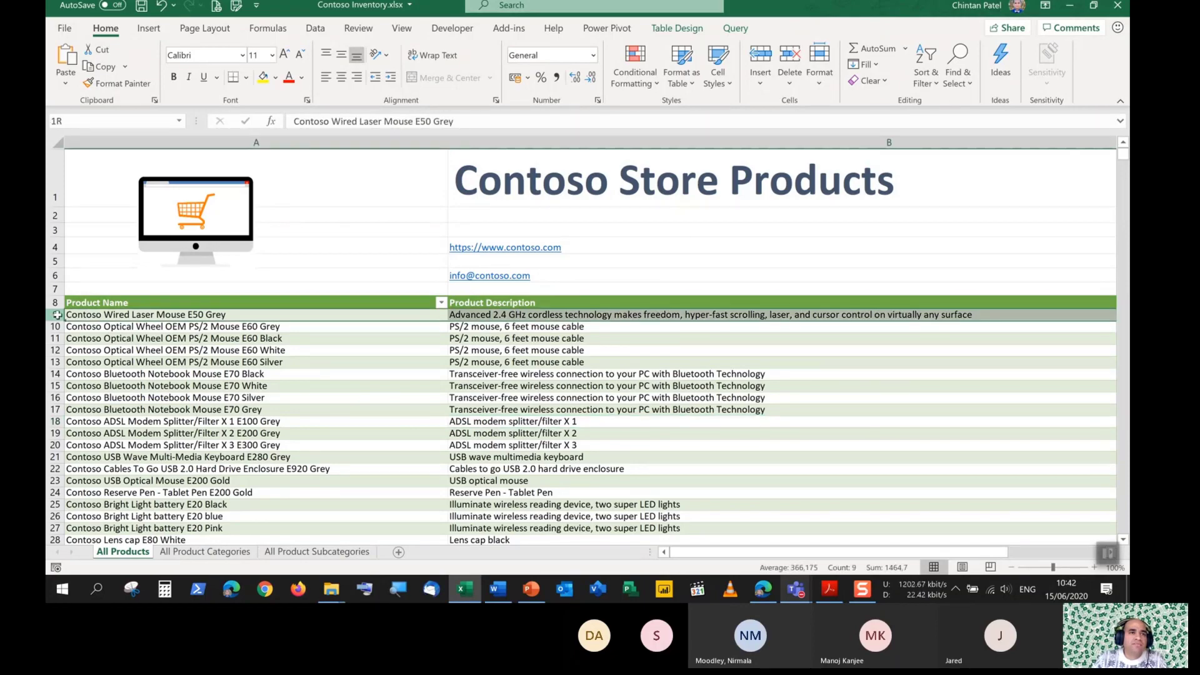
{"action": "left_click_drag", "start_coordinate": [57, 314], "coordinate": [97, 564]}
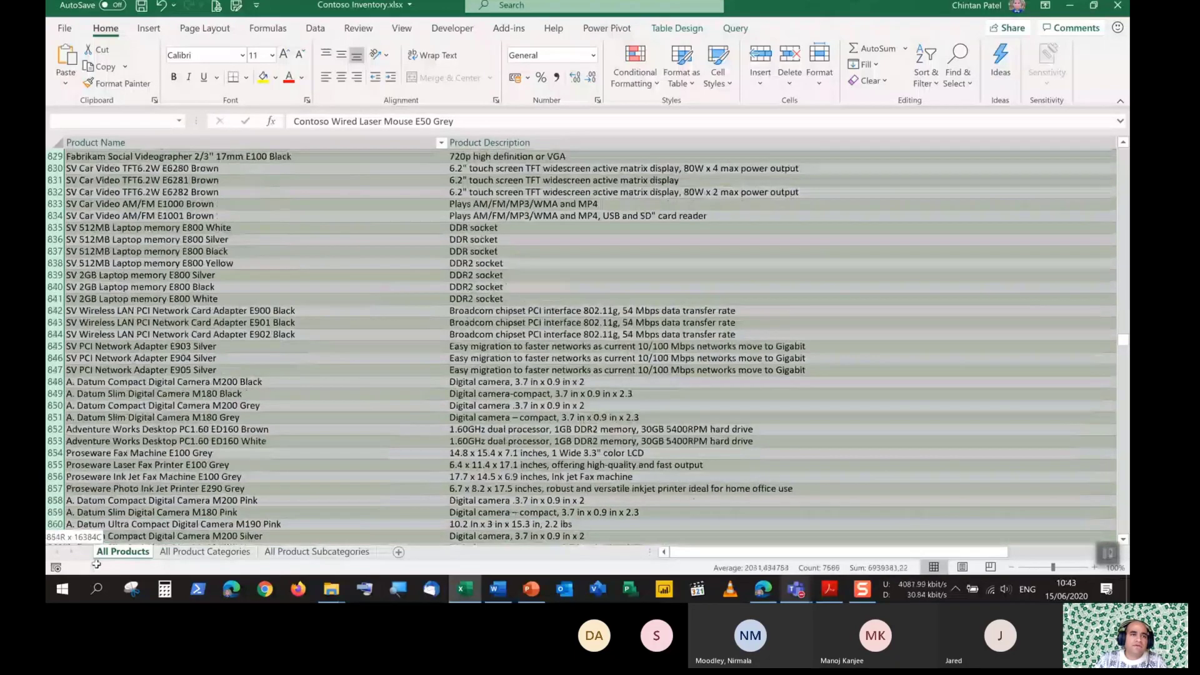
{"action": "left_click_drag", "start_coordinate": [96, 564], "coordinate": [92, 489]}
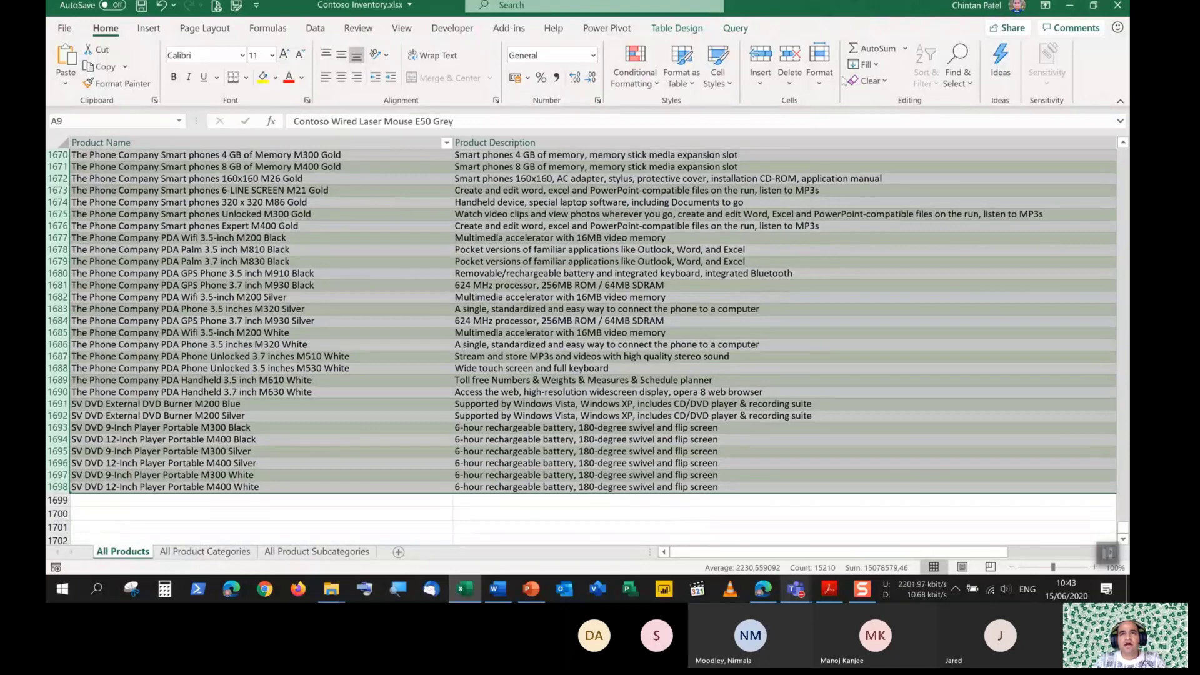
{"action": "left_click", "coordinate": [819, 69]}
{"action": "left_click", "coordinate": [840, 124]}
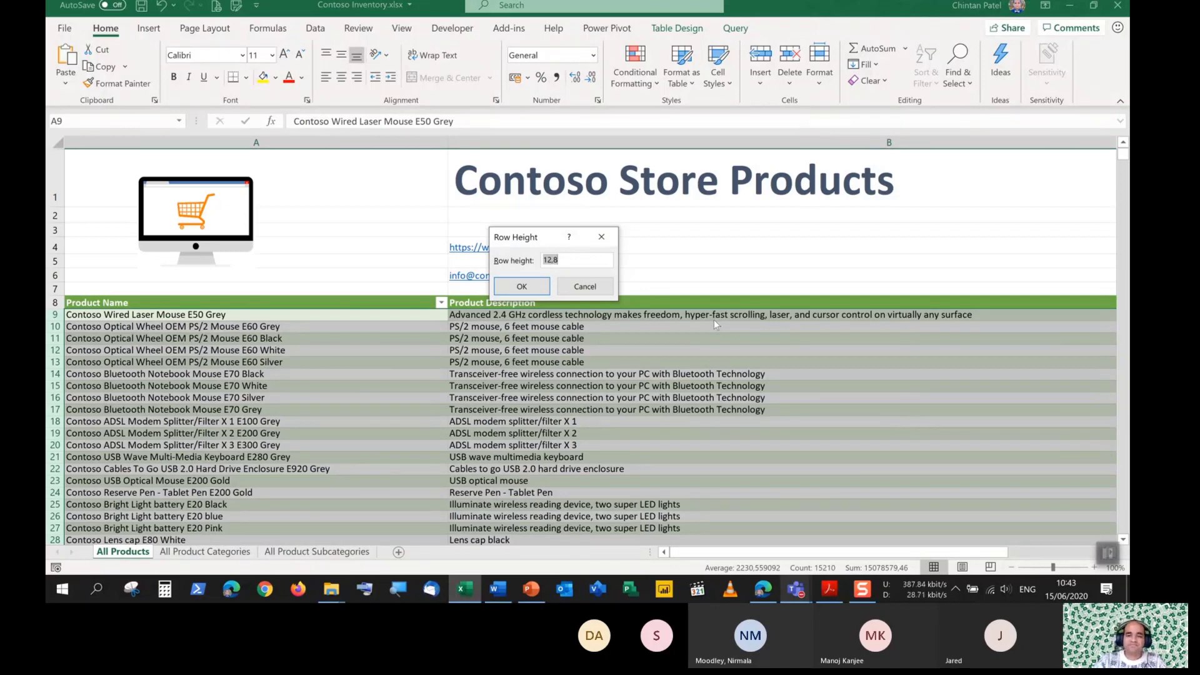
{"action": "type", "text": "18"}
{"action": "key", "text": "Return"}
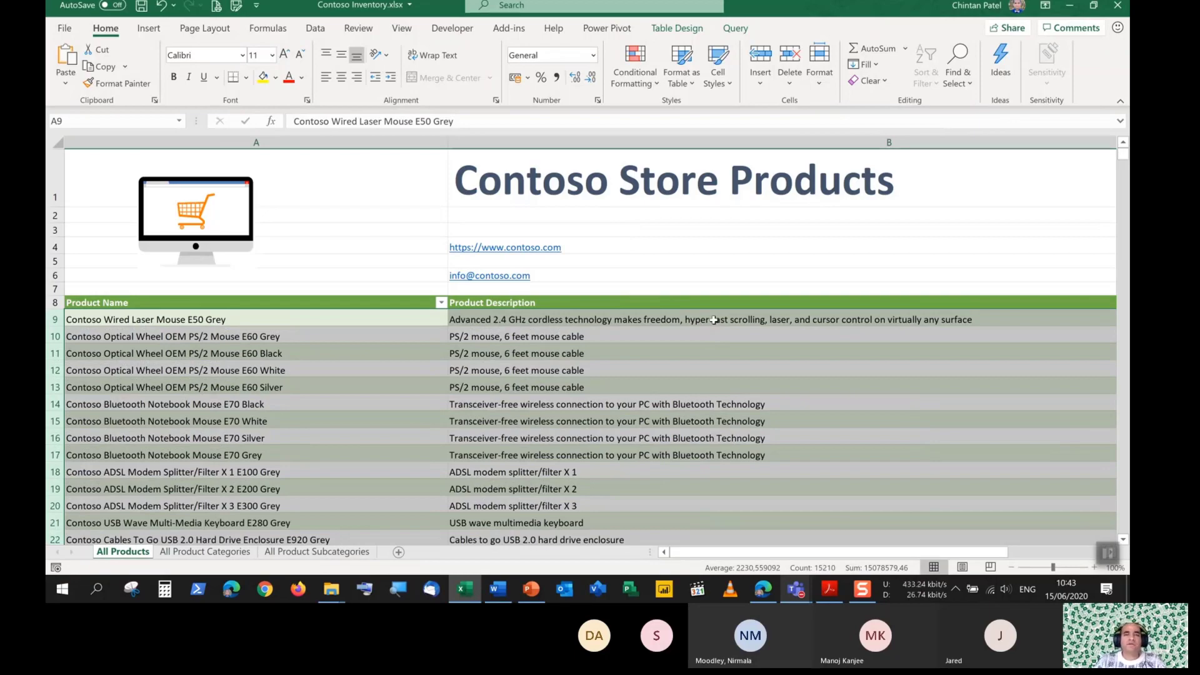
Clear the row selection and check the row spacing down the product list, returning to the top of the sheet
{"action": "left_click", "coordinate": [567, 339]}
{"action": "scroll", "coordinate": [401, 372], "scroll_direction": "down", "scroll_amount": 16}
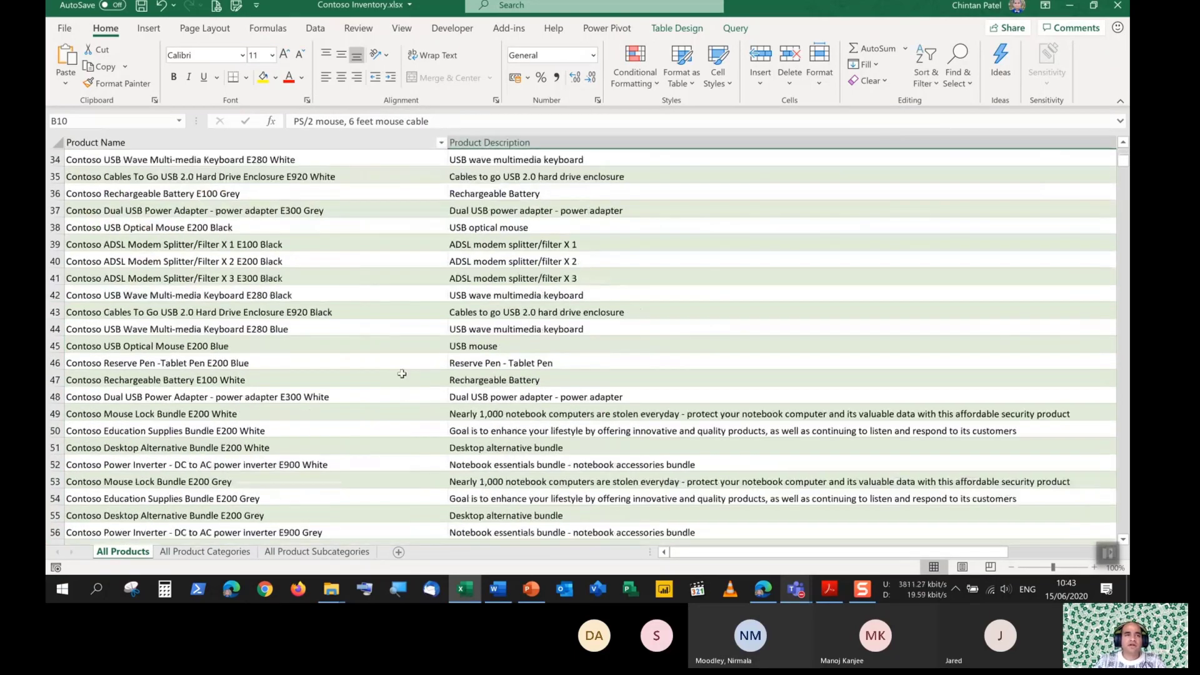
{"action": "scroll", "coordinate": [401, 373], "scroll_direction": "down", "scroll_amount": 9}
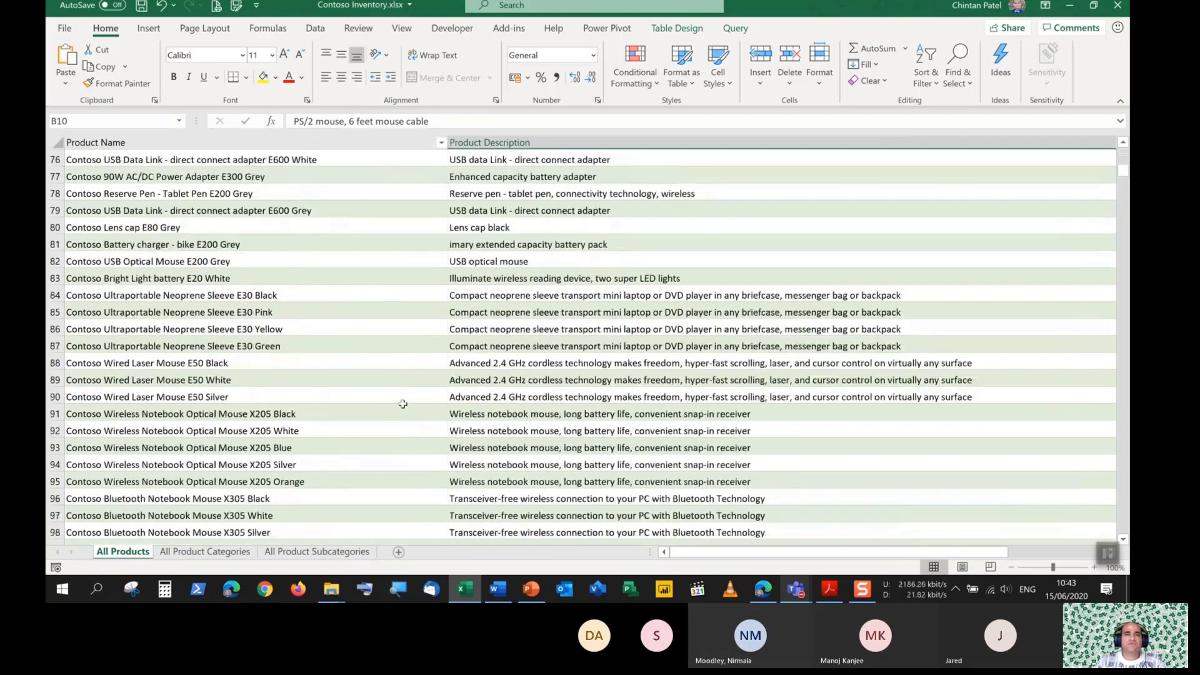
{"action": "scroll", "coordinate": [399, 403], "scroll_direction": "up", "scroll_amount": 14}
{"action": "scroll", "coordinate": [398, 403], "scroll_direction": "up", "scroll_amount": 11}
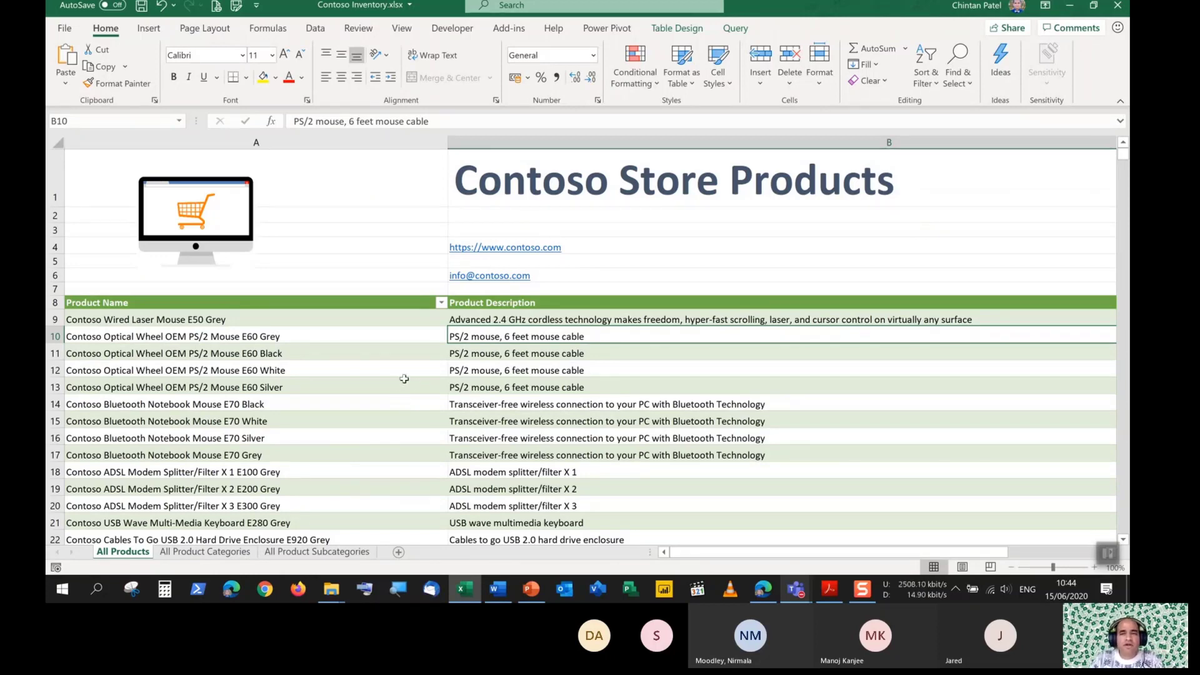
{"action": "mouse_move", "coordinate": [859, 595]}
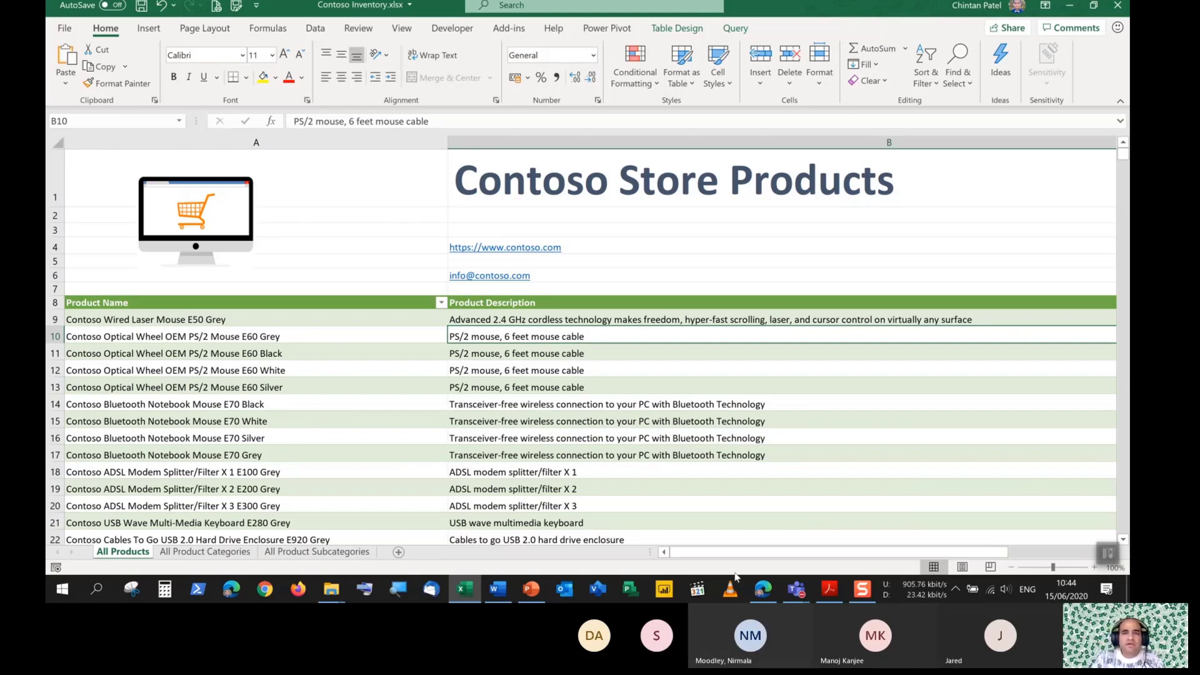
{"action": "left_click_drag", "start_coordinate": [685, 556], "coordinate": [614, 569]}
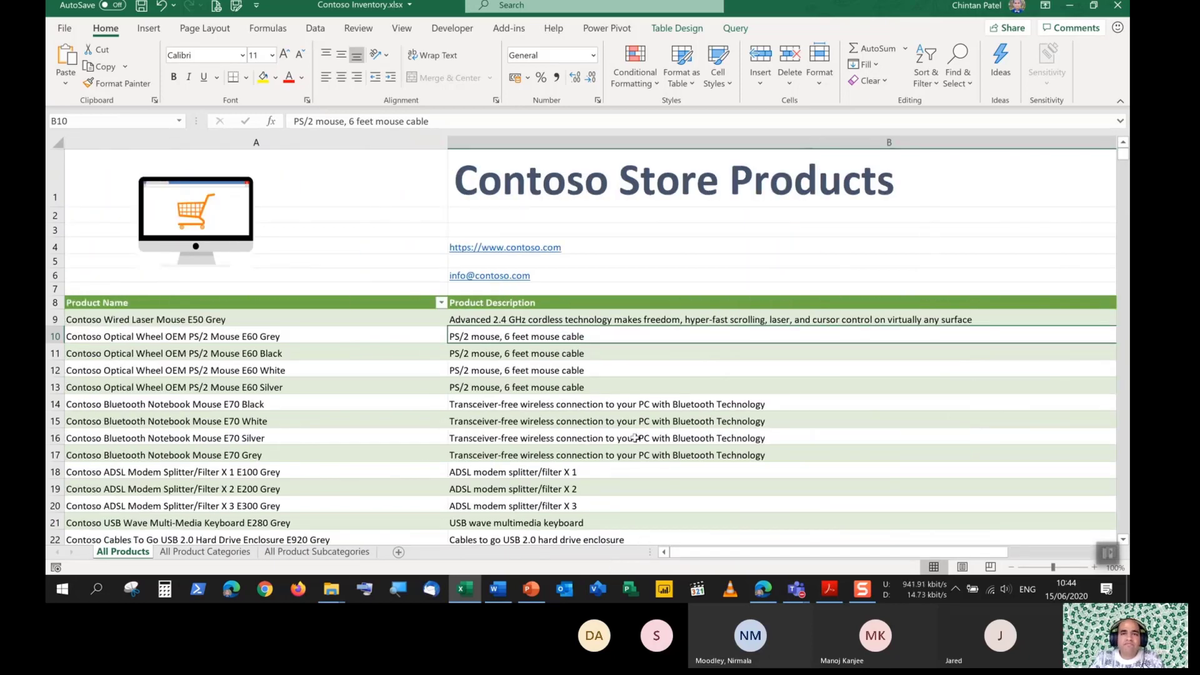
{"action": "mouse_move", "coordinate": [694, 553]}
{"action": "left_mouse_down"}
{"action": "mouse_move", "coordinate": [793, 567]}
{"action": "mouse_move", "coordinate": [681, 566]}
{"action": "left_mouse_up"}
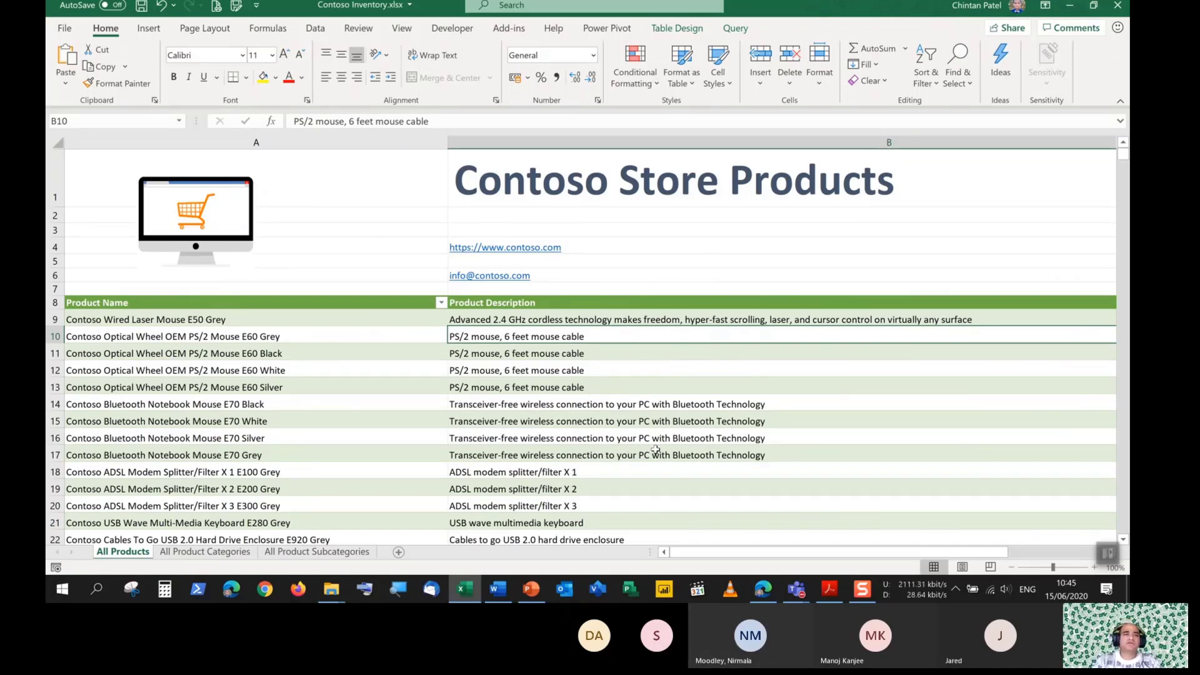
Examine the print preview, page count and selected printer for the All Products sheet
{"action": "left_click", "coordinate": [65, 33]}
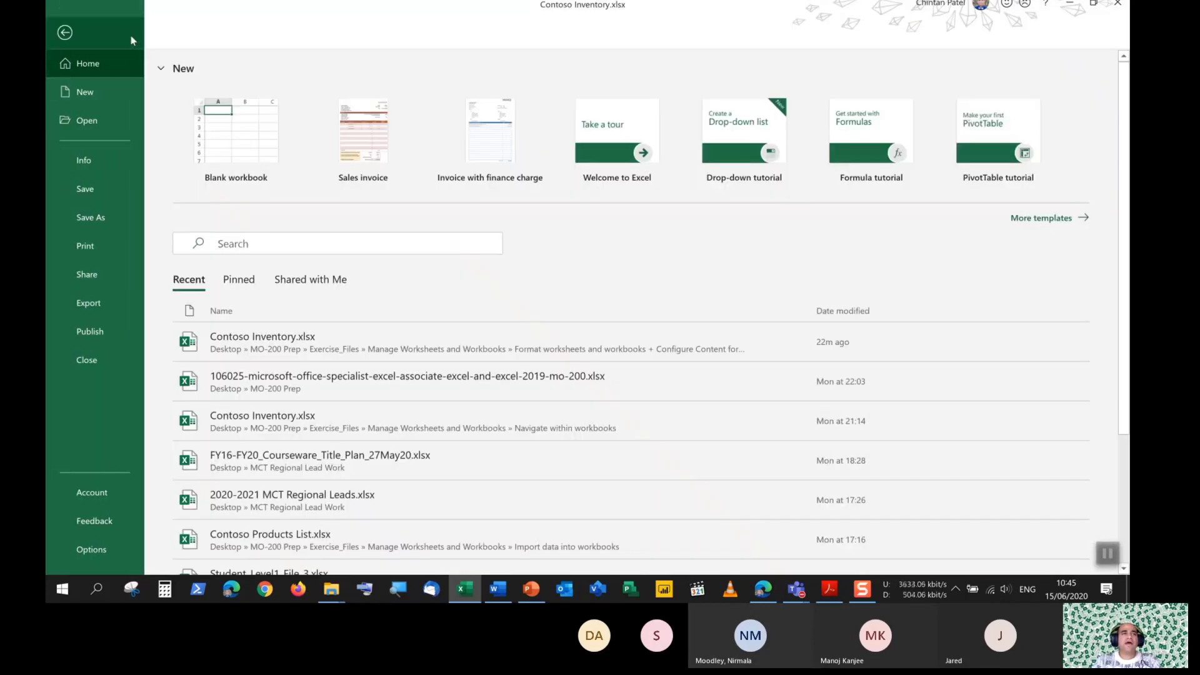
{"action": "left_click", "coordinate": [100, 250]}
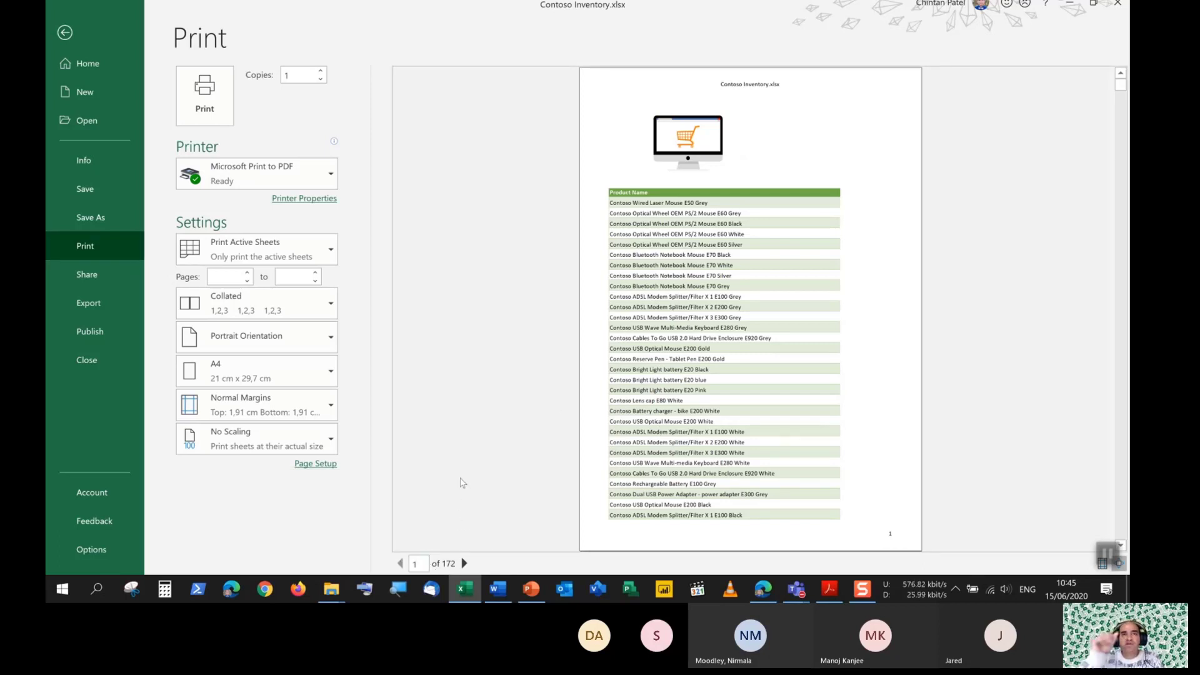
{"action": "left_click", "coordinate": [63, 39]}
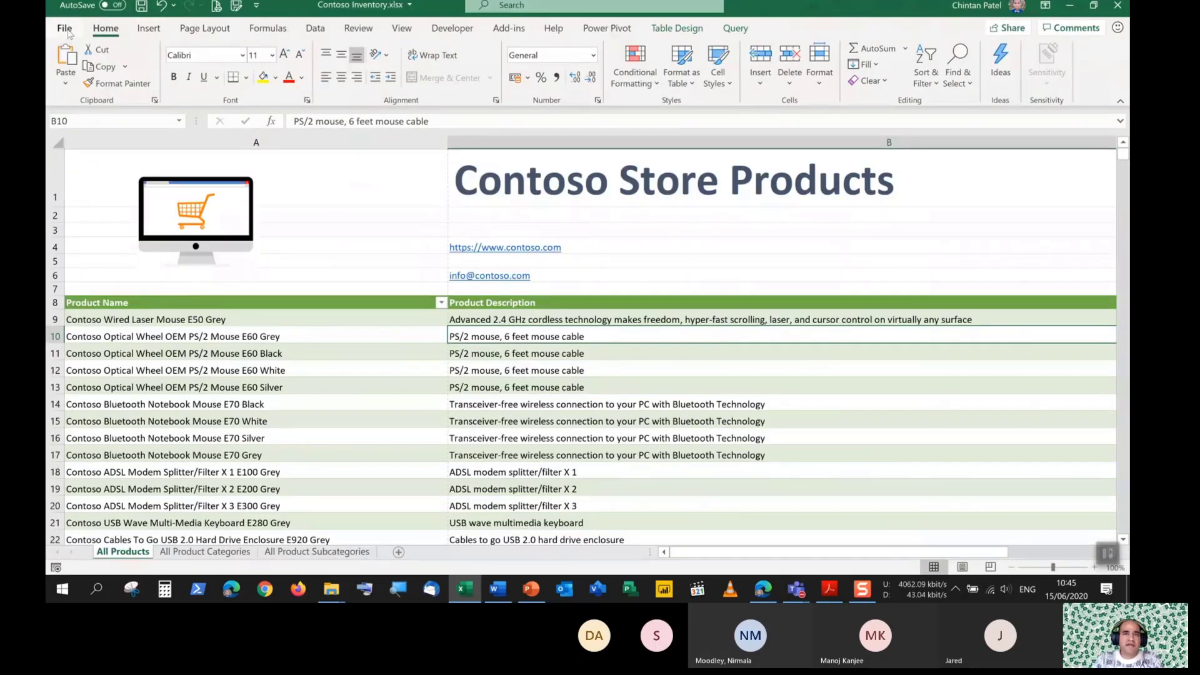
{"action": "left_click", "coordinate": [67, 33]}
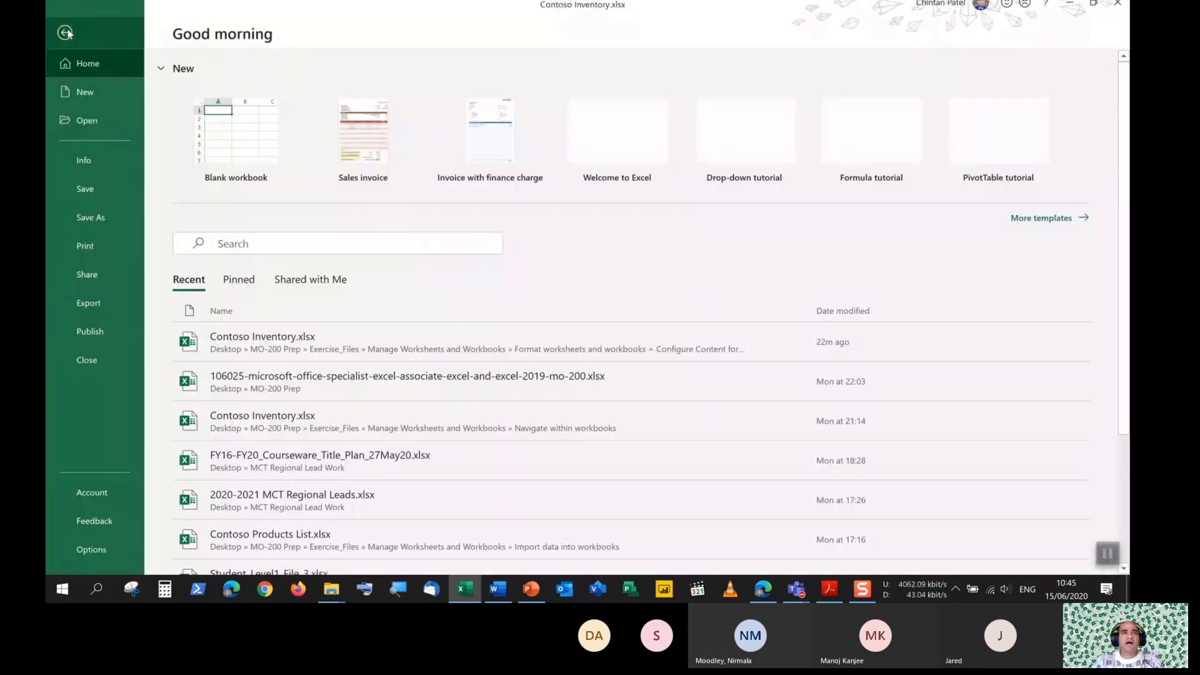
{"action": "left_click", "coordinate": [98, 245]}
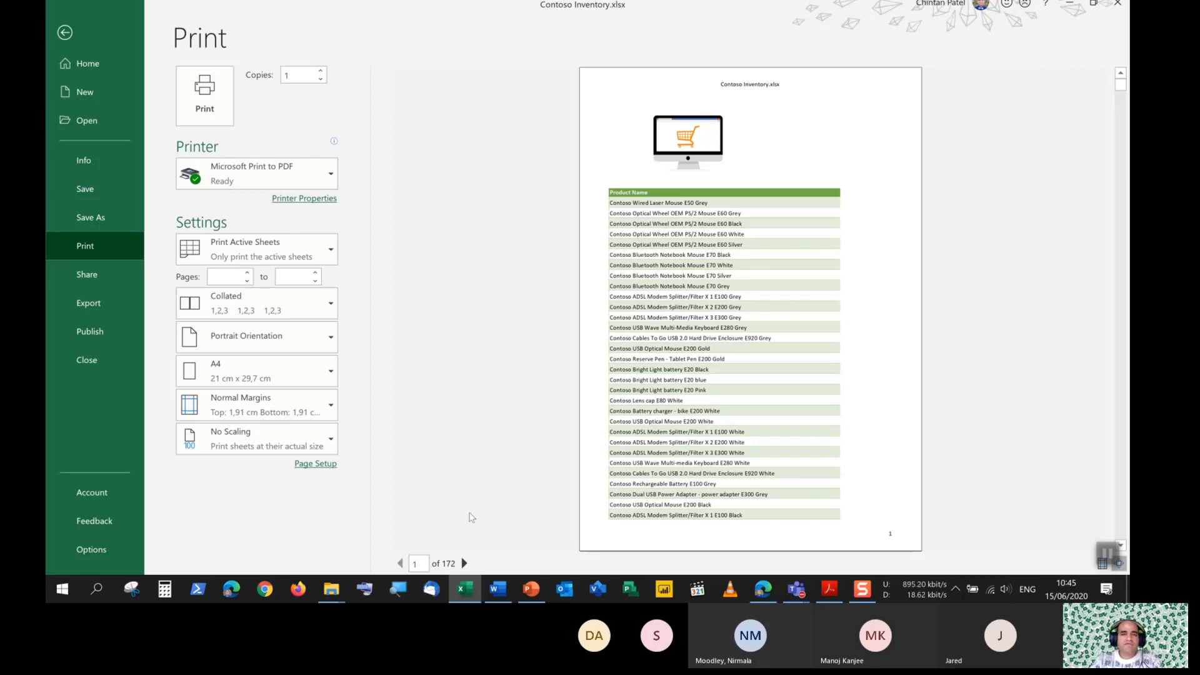
{"action": "mouse_move", "coordinate": [458, 572]}
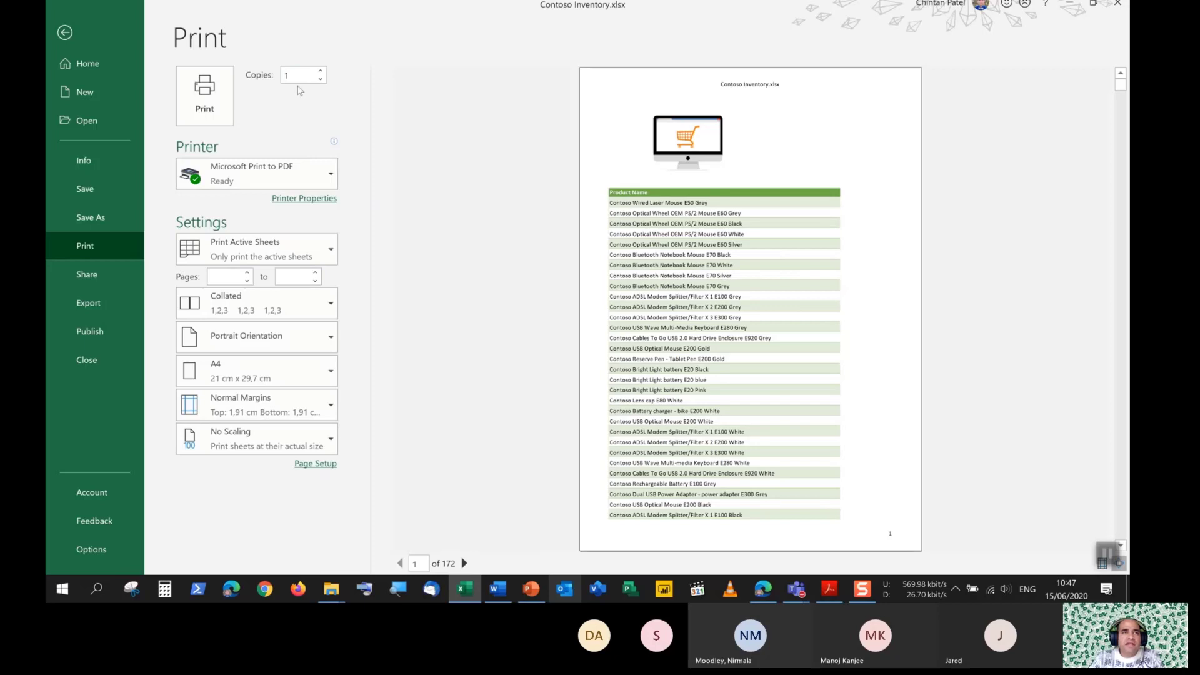
{"action": "mouse_move", "coordinate": [240, 183]}
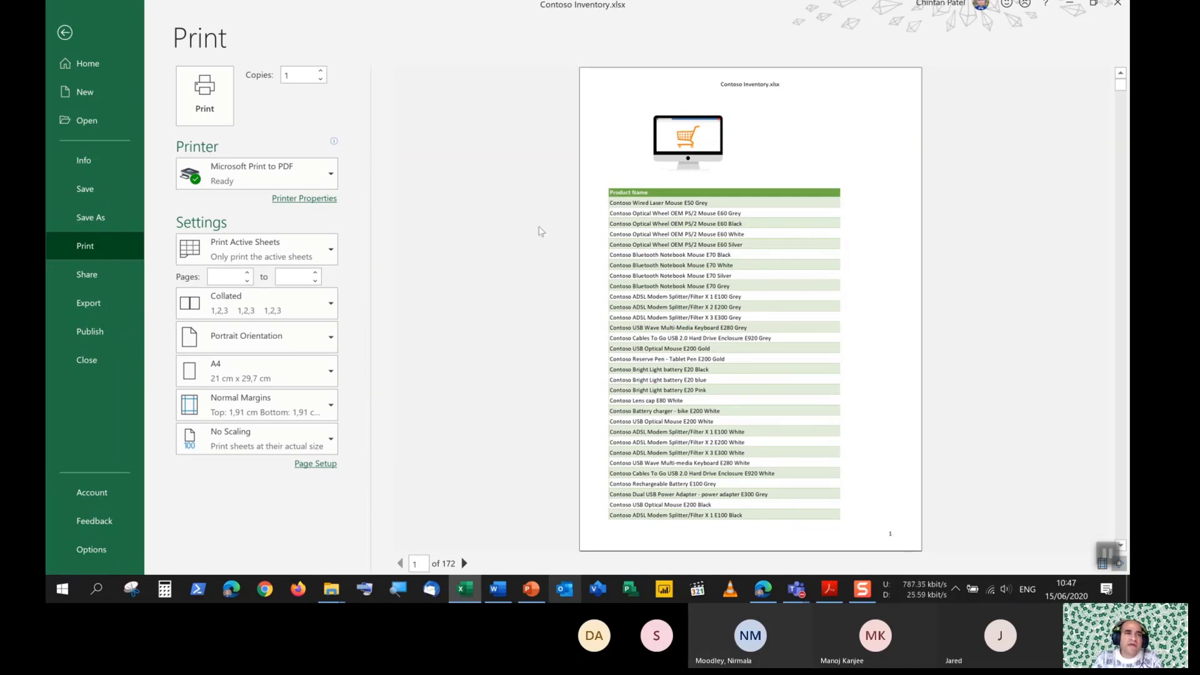
Check the PDF/XPS export option, review the choices for which part of the workbook to print, and return to the worksheet
{"action": "left_click", "coordinate": [87, 304]}
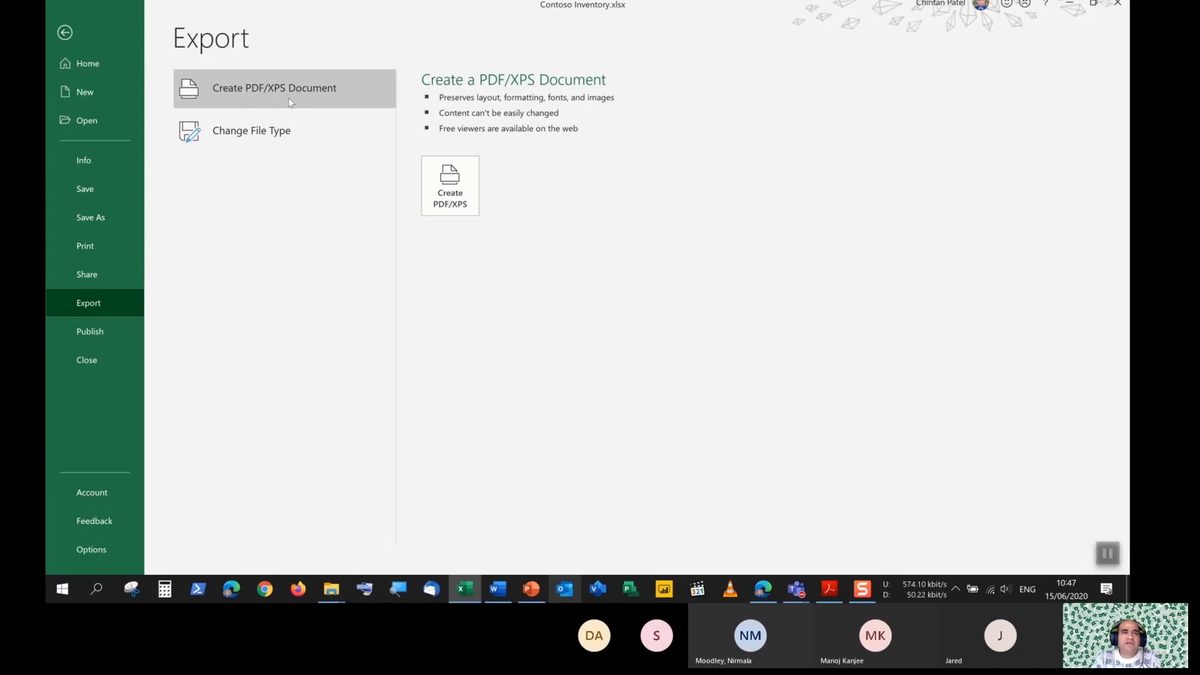
{"action": "left_click", "coordinate": [124, 246]}
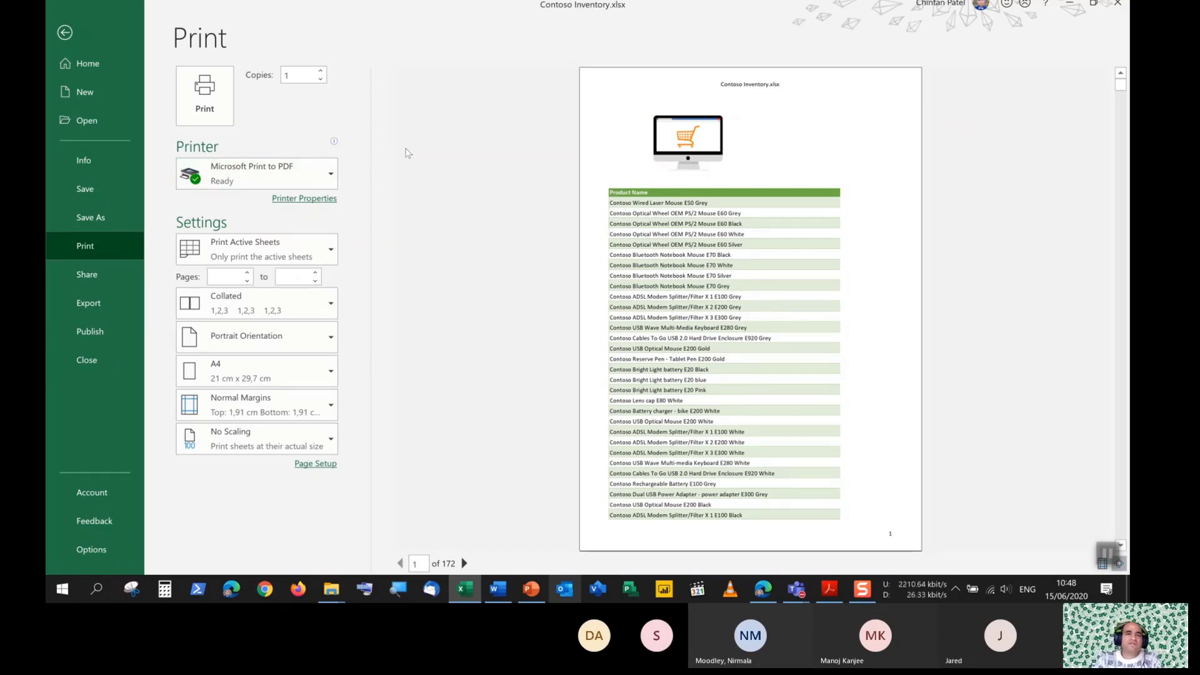
{"action": "left_click", "coordinate": [318, 254]}
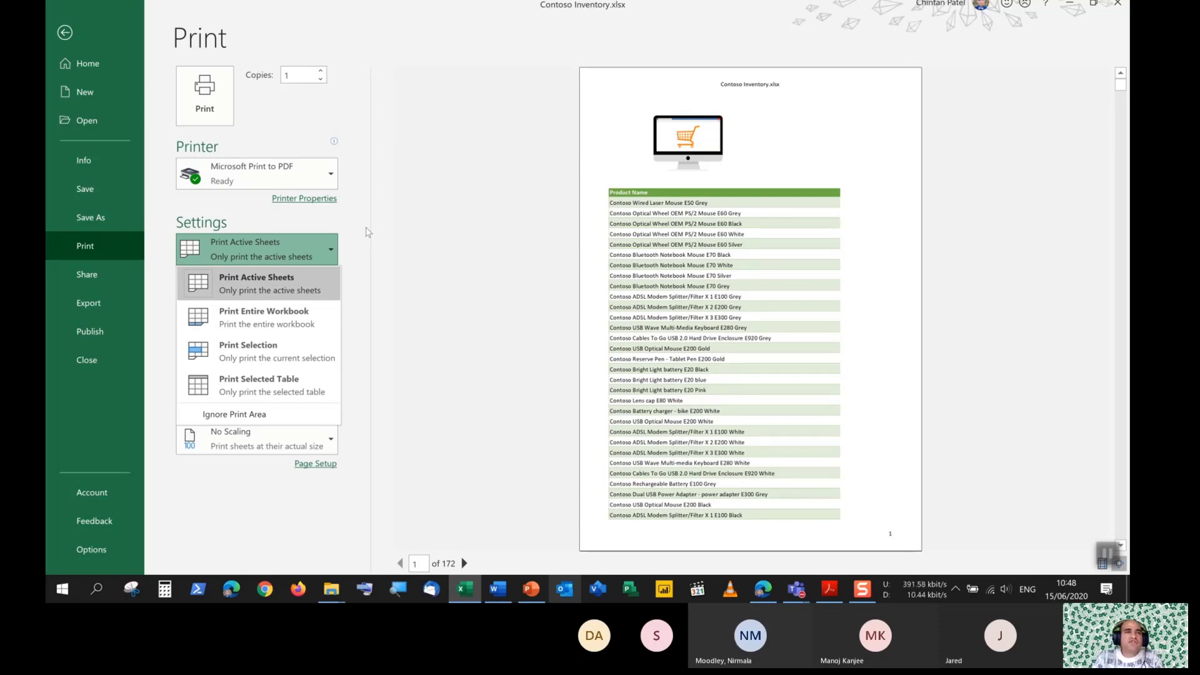
{"action": "left_click", "coordinate": [61, 38]}
{"action": "left_click", "coordinate": [61, 38]}
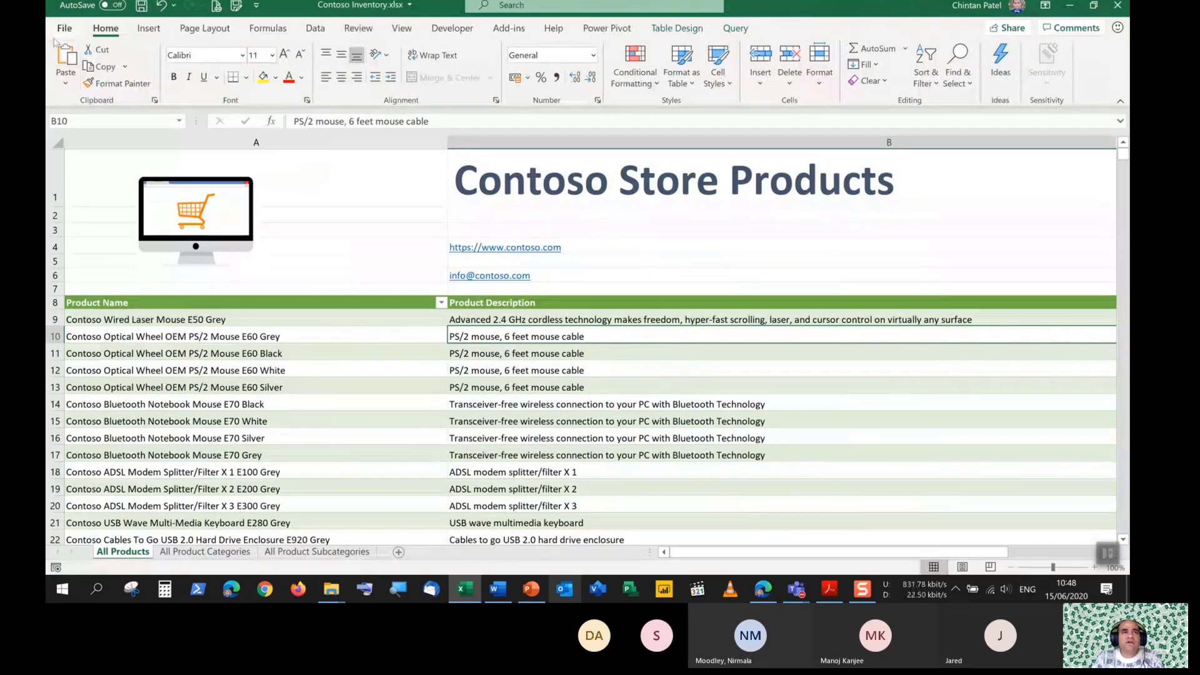
Reopen the print settings to examine the Print Entire Workbook choice, and go back to the sheet without changing it
{"action": "left_click", "coordinate": [63, 28]}
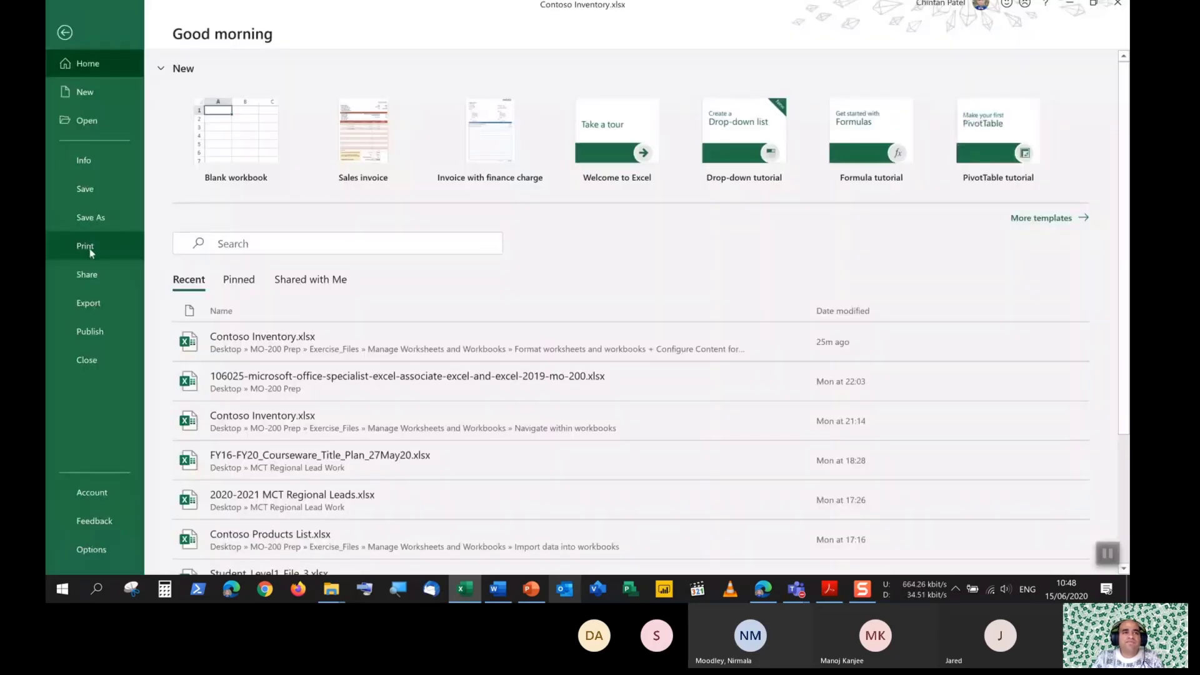
{"action": "left_click", "coordinate": [91, 250]}
{"action": "left_click", "coordinate": [260, 247]}
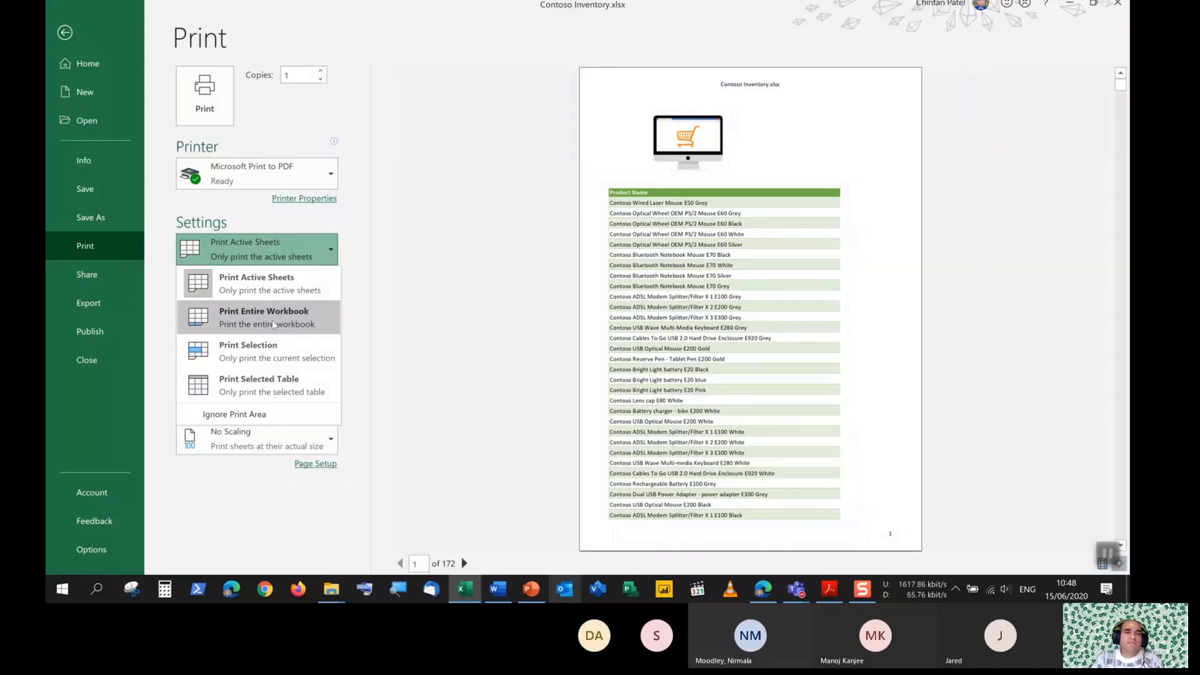
{"action": "left_click", "coordinate": [88, 33]}
{"action": "left_click", "coordinate": [88, 34]}
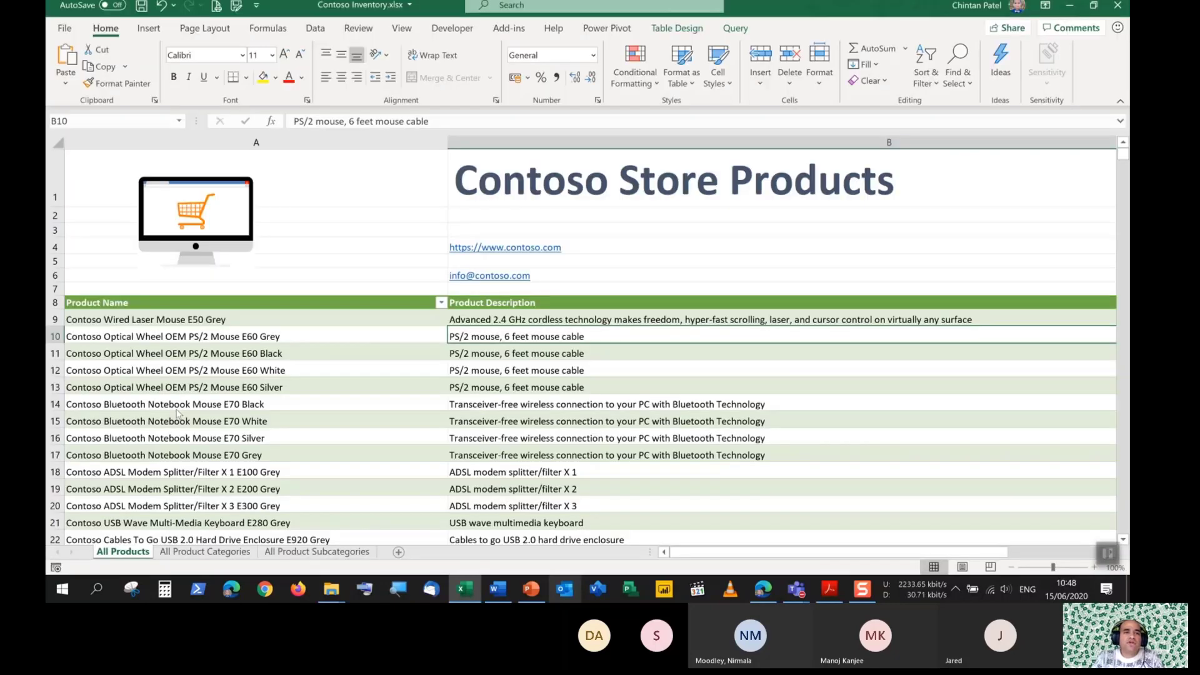
View the All Product Subcategories sheet, return to All Products and recheck its print range choices, leaving them as they are
{"action": "left_click", "coordinate": [316, 552]}
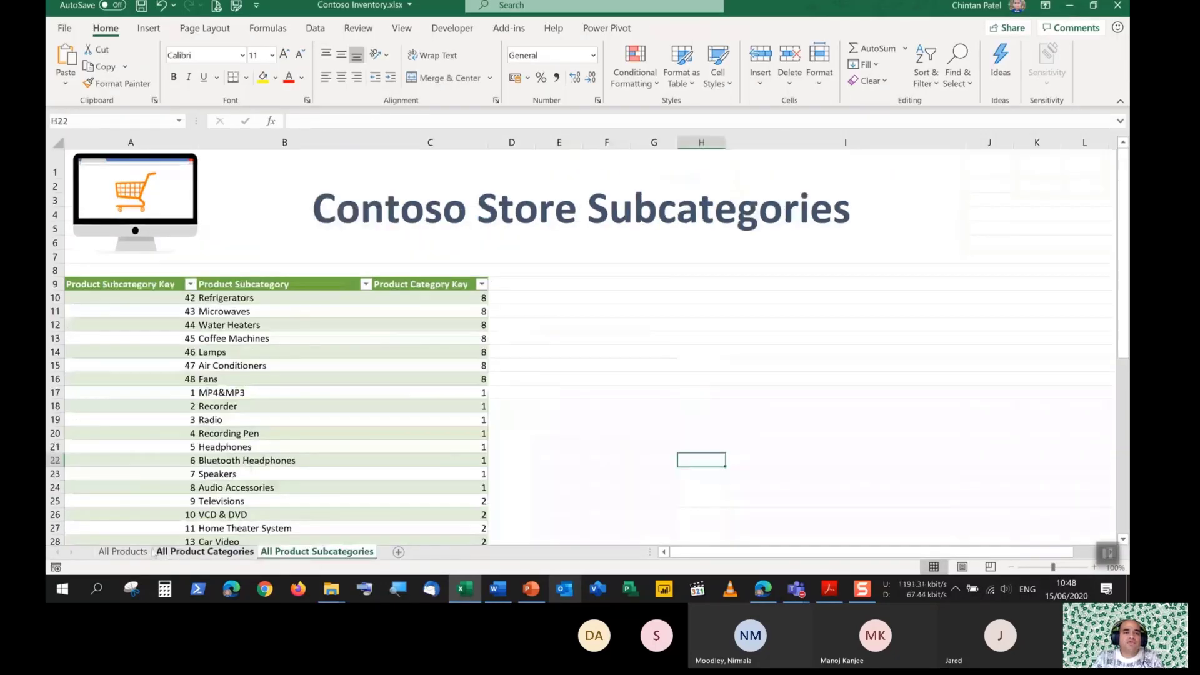
{"action": "left_click", "coordinate": [122, 552]}
{"action": "left_click", "coordinate": [65, 28]}
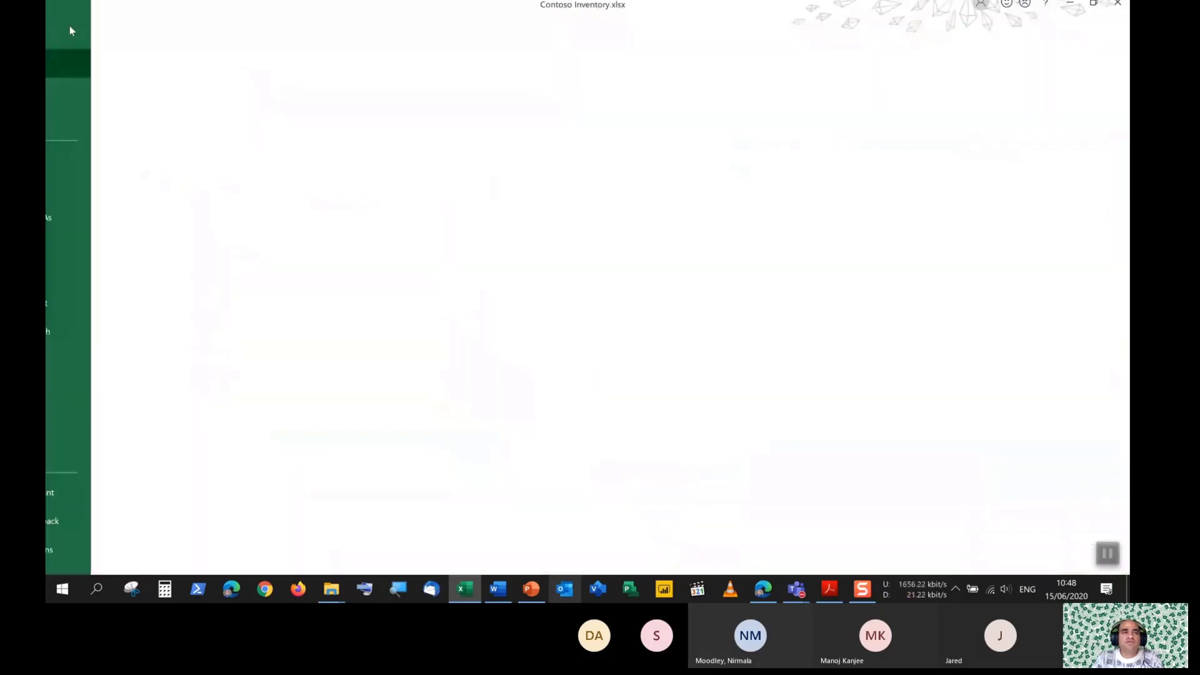
{"action": "left_click", "coordinate": [94, 243]}
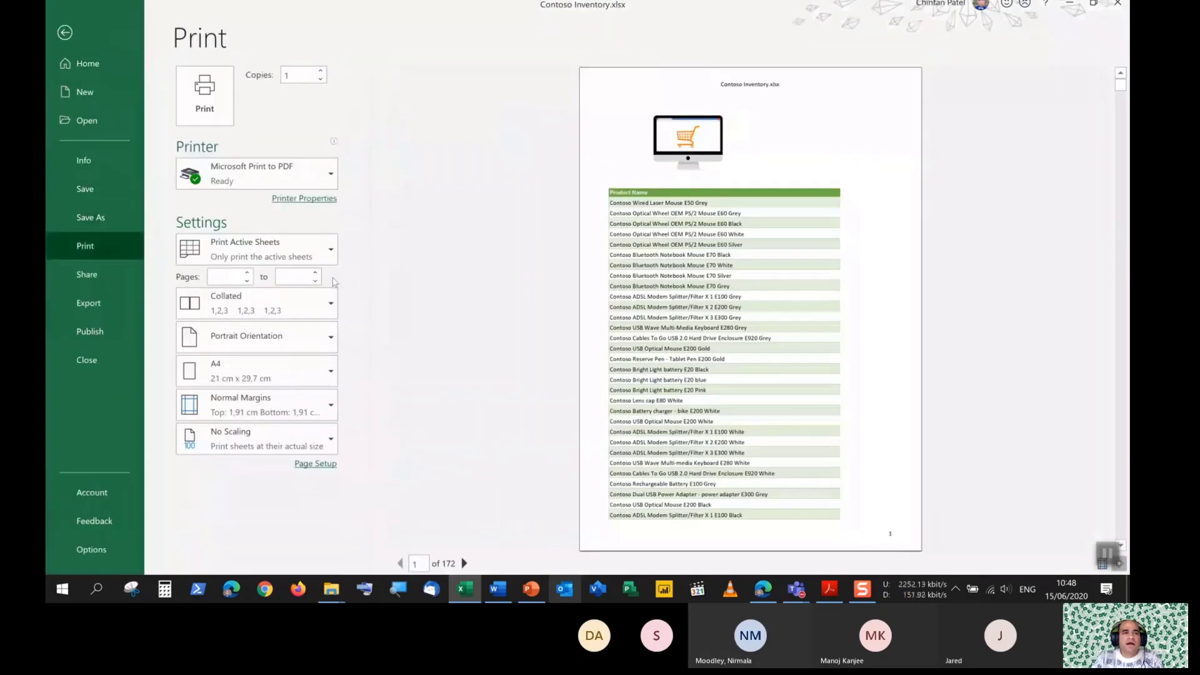
{"action": "left_click", "coordinate": [281, 255]}
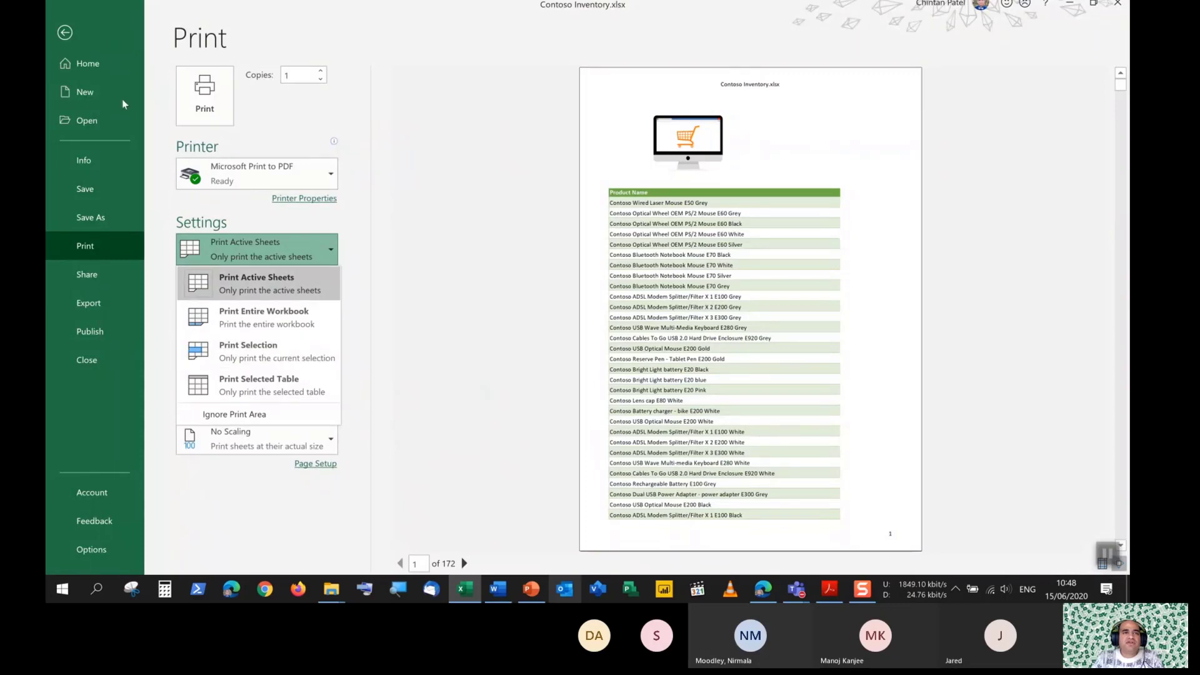
{"action": "left_click", "coordinate": [67, 33]}
{"action": "left_click", "coordinate": [68, 32]}
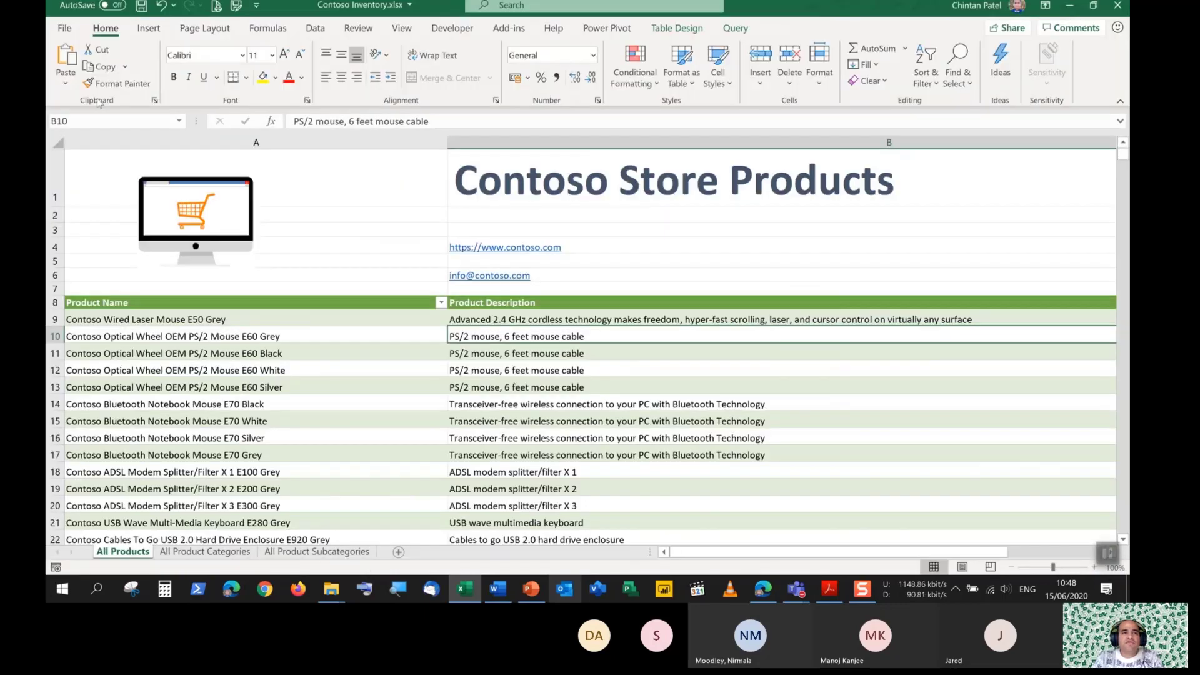
Select the product rows in A9:B19 and set the print range to Print Selection to preview only those cells
{"action": "left_click_drag", "start_coordinate": [125, 320], "coordinate": [500, 489]}
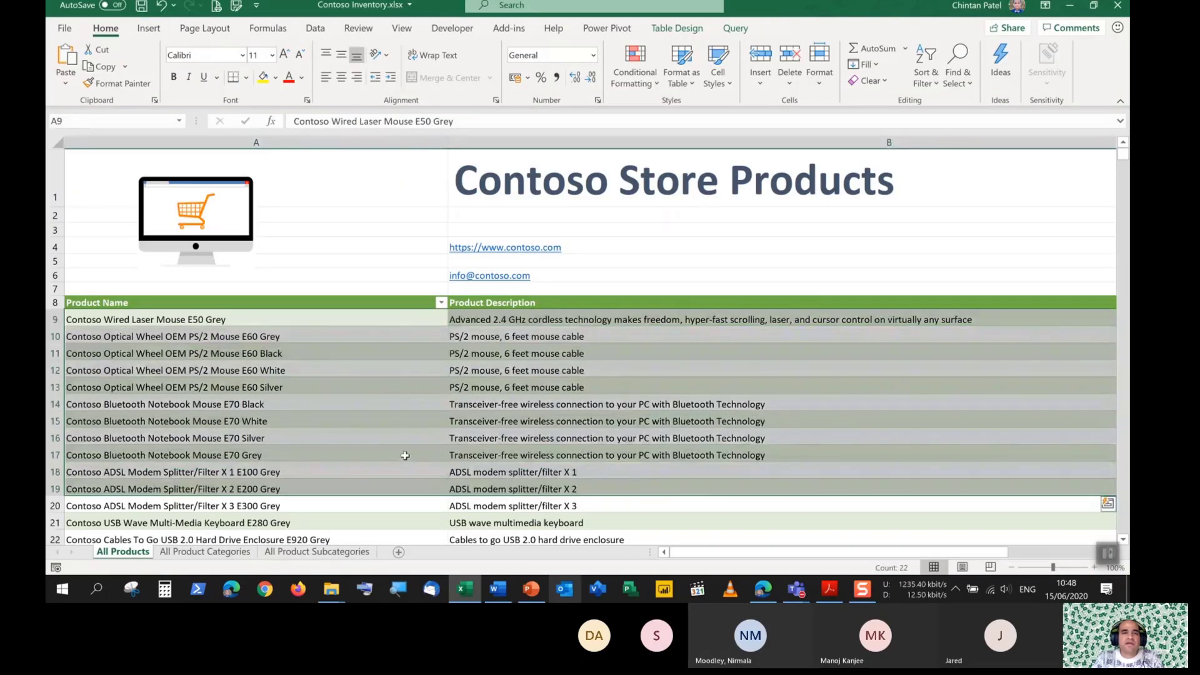
{"action": "left_click", "coordinate": [67, 28]}
{"action": "left_click", "coordinate": [92, 242]}
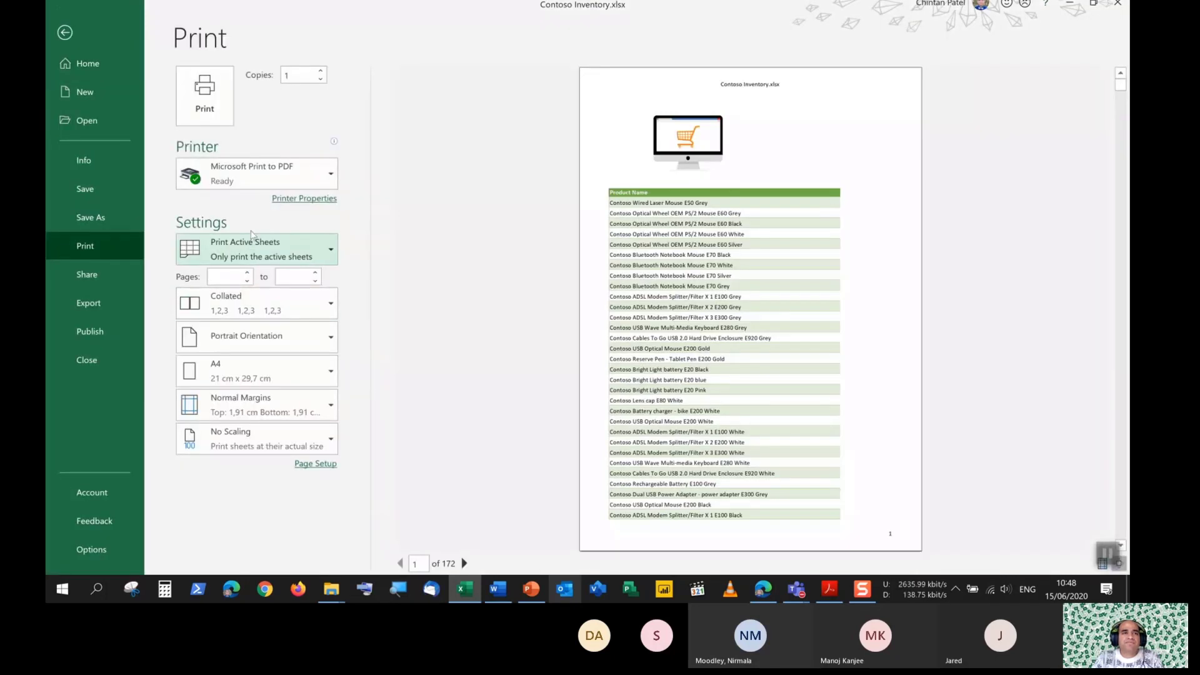
{"action": "left_click", "coordinate": [252, 248]}
{"action": "left_click", "coordinate": [267, 346]}
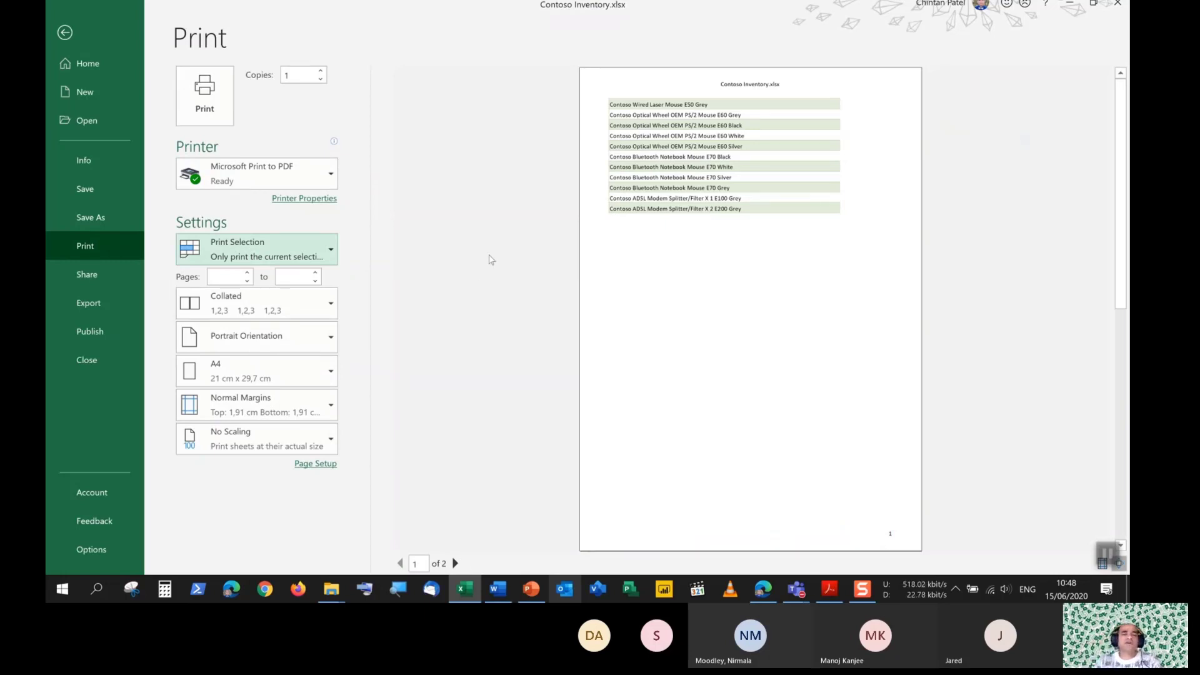
Set the print range back to Print Active Sheets and return to the worksheet
{"action": "left_click", "coordinate": [226, 249]}
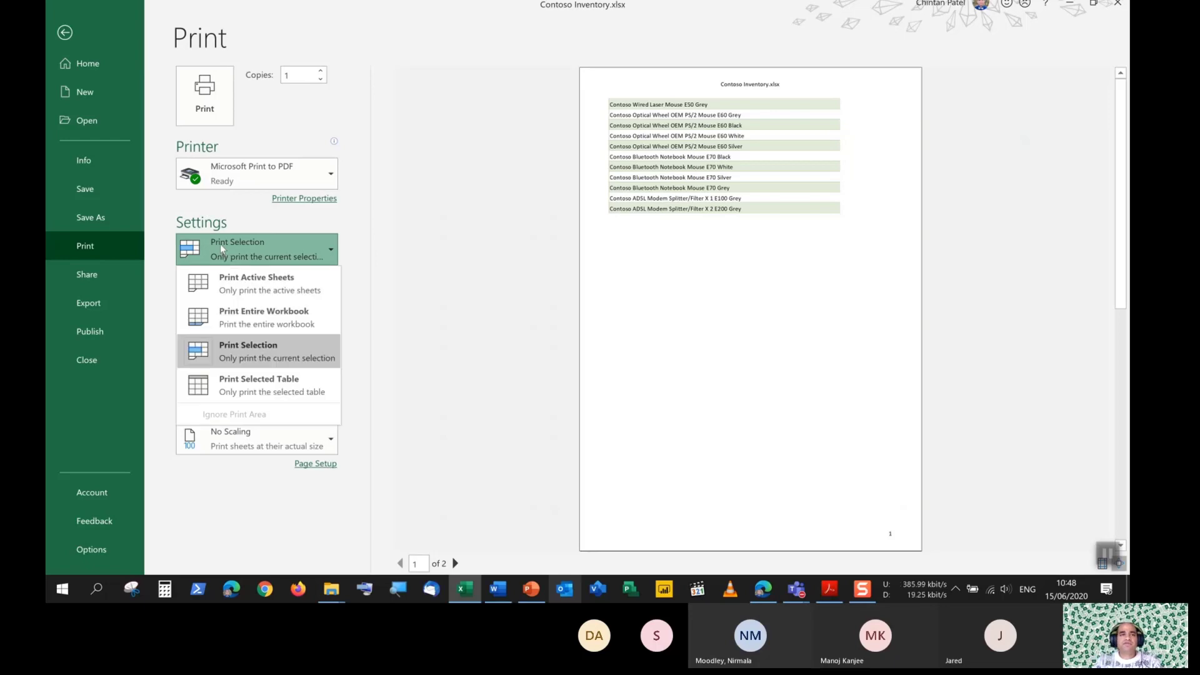
{"action": "left_click", "coordinate": [230, 282]}
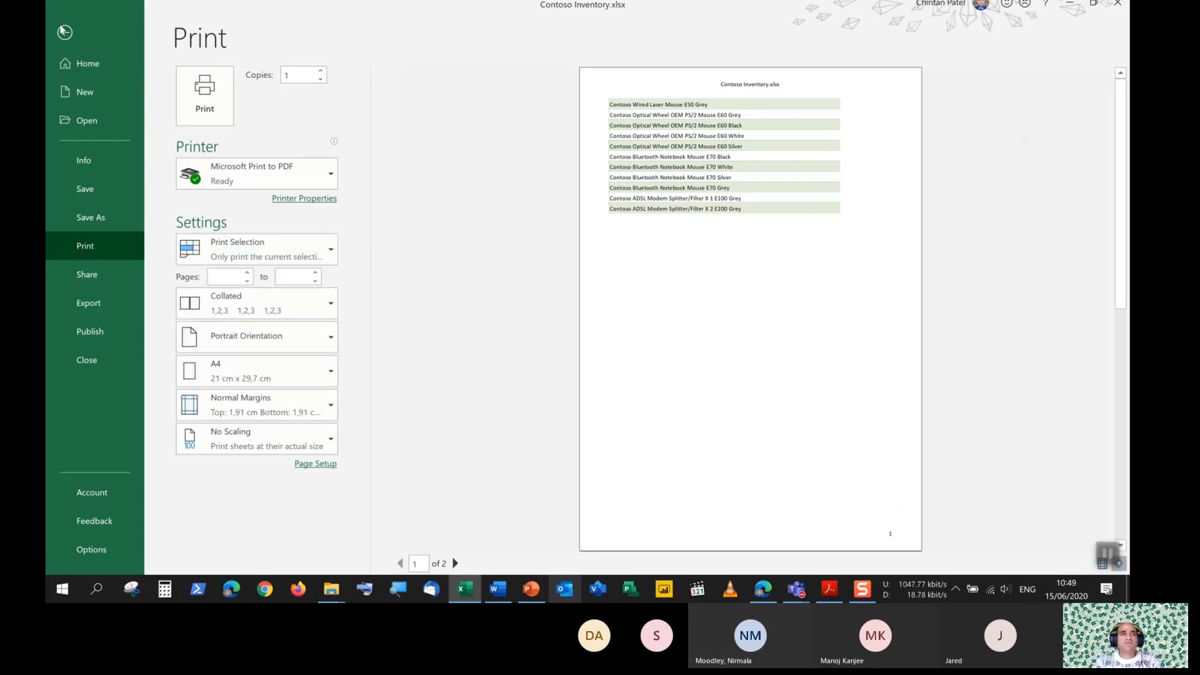
{"action": "left_click", "coordinate": [66, 33]}
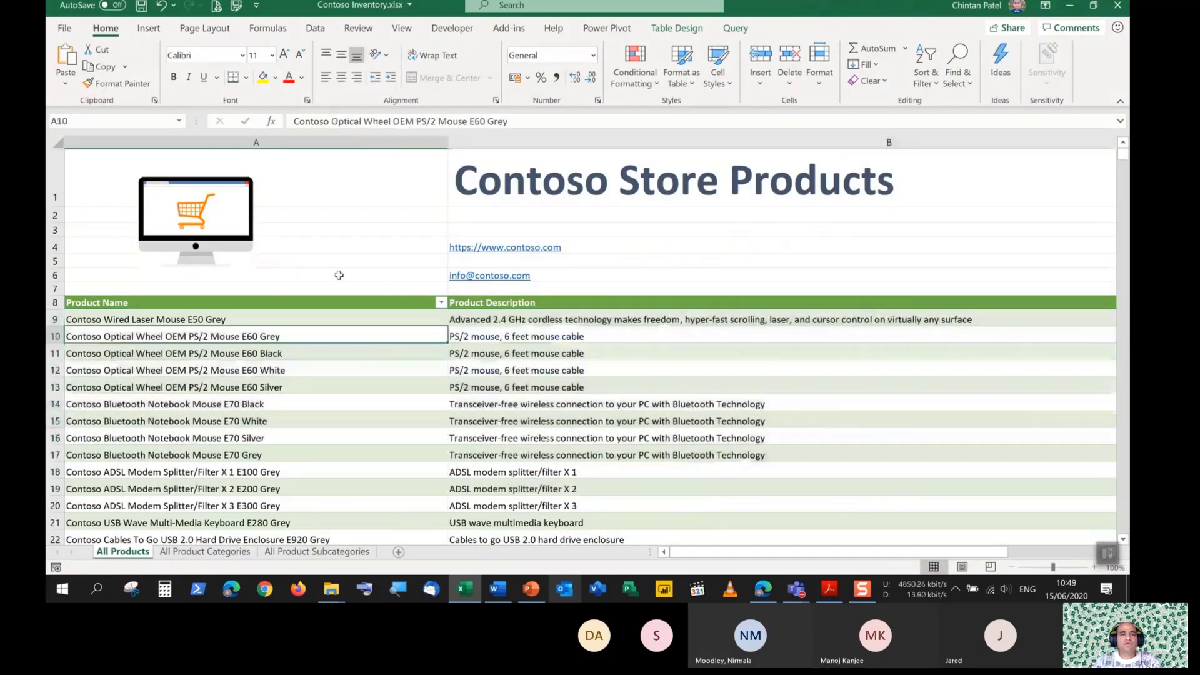
Select cell A6 outside the product table and check which print range choices are offered, without changing the setting
{"action": "left_click", "coordinate": [338, 274]}
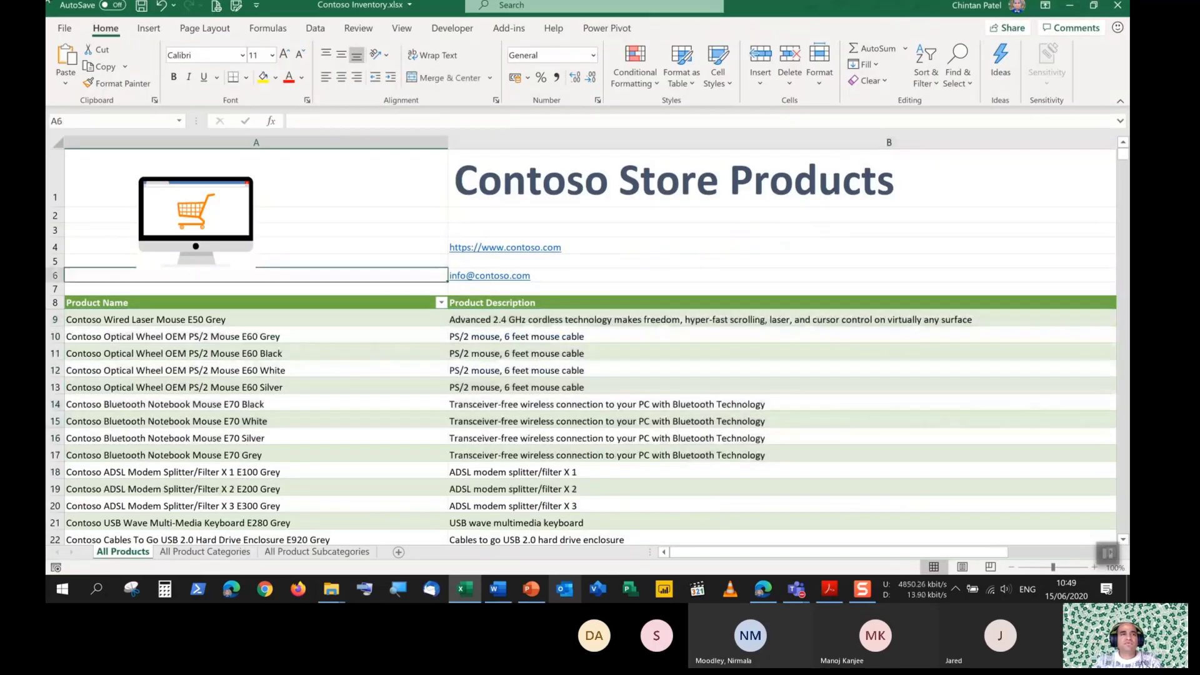
{"action": "left_click", "coordinate": [64, 28]}
{"action": "left_click", "coordinate": [118, 252]}
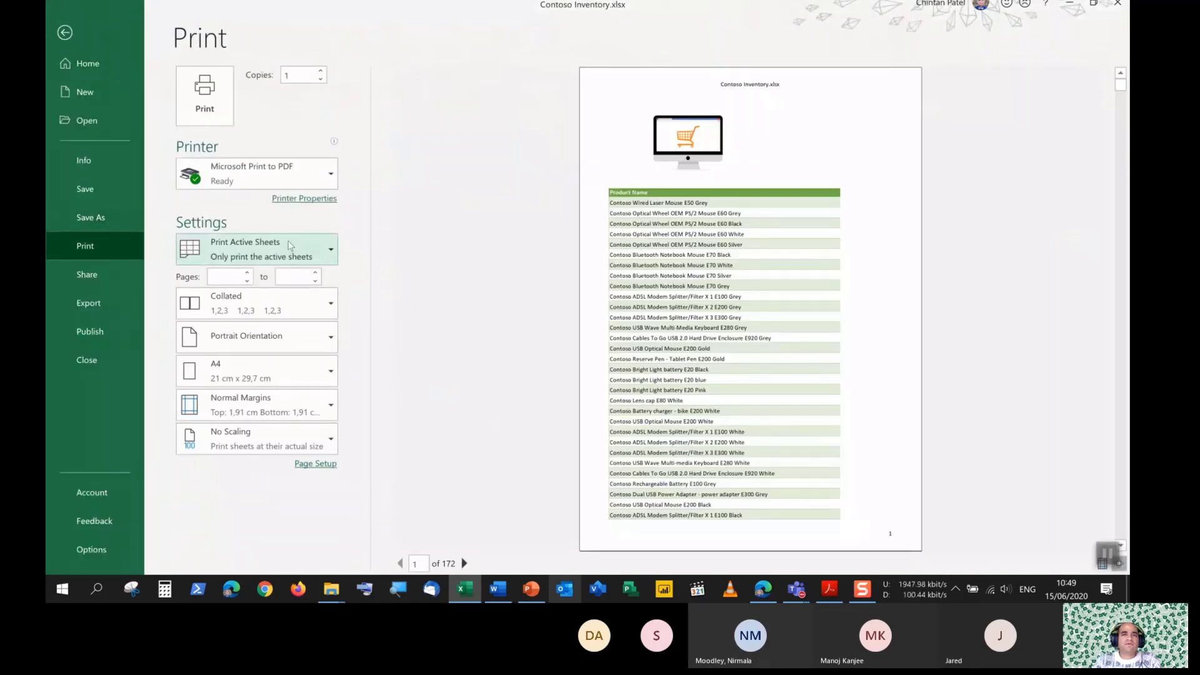
{"action": "left_click", "coordinate": [291, 247]}
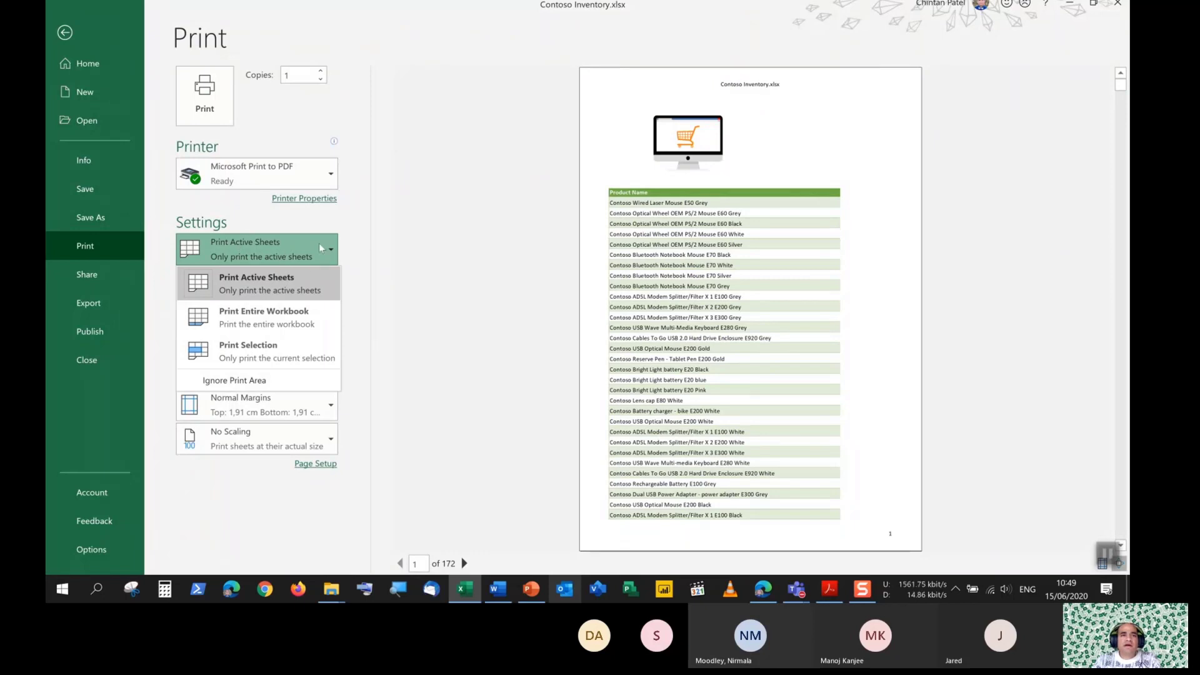
{"action": "left_click", "coordinate": [420, 238]}
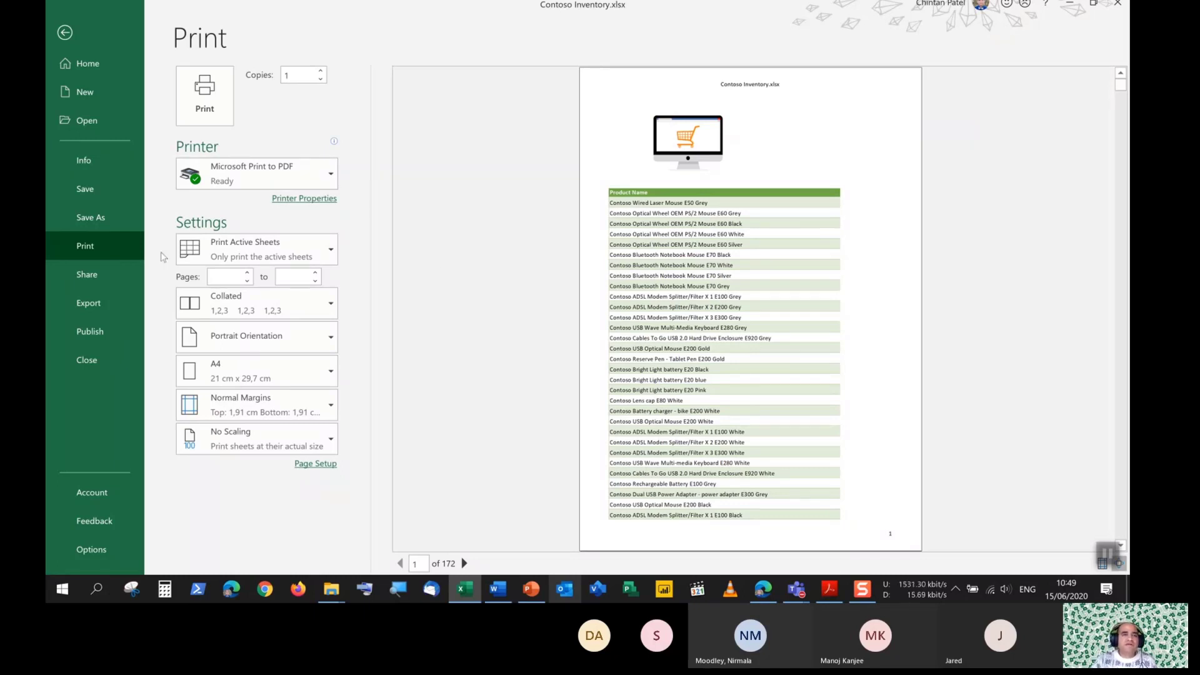
Examine the page range fields and the Collated and Uncollated choices in the print settings
{"action": "left_click", "coordinate": [299, 277]}
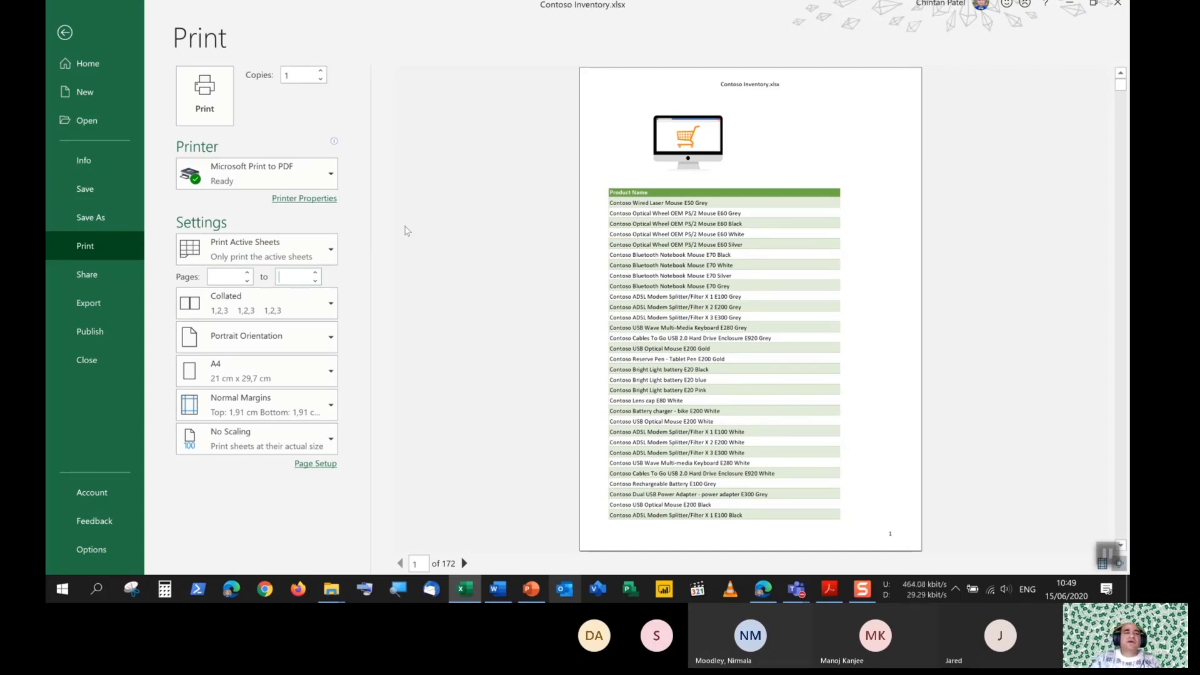
{"action": "left_click", "coordinate": [332, 303]}
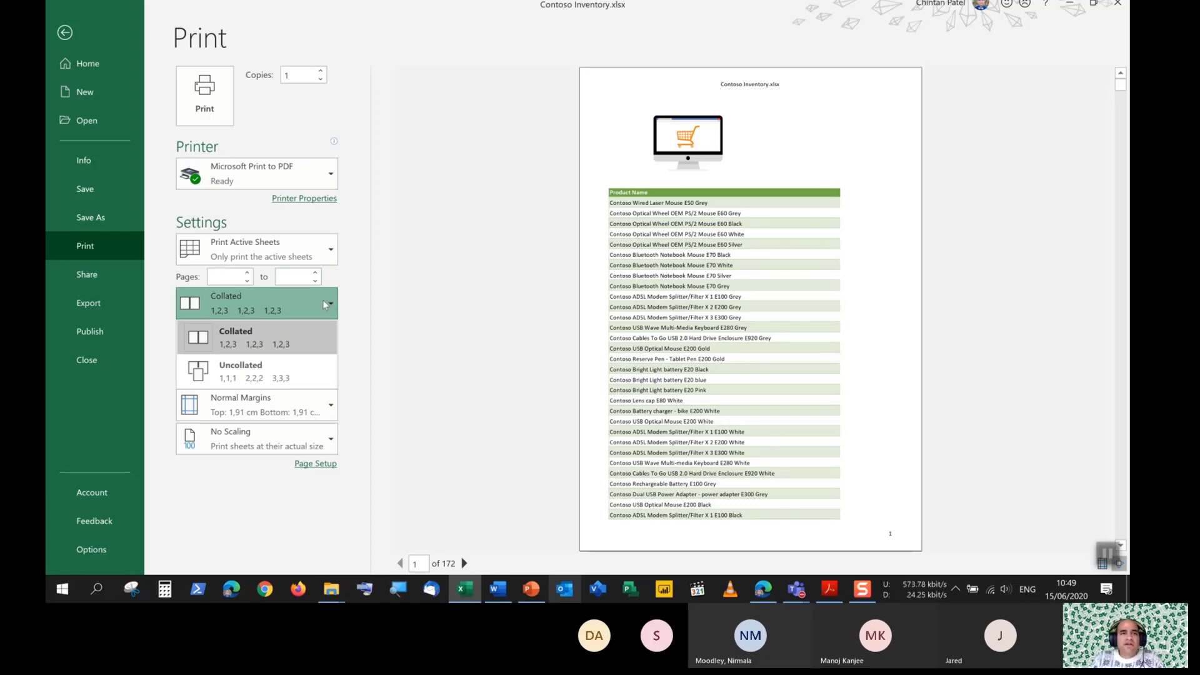
{"action": "left_click", "coordinate": [388, 302]}
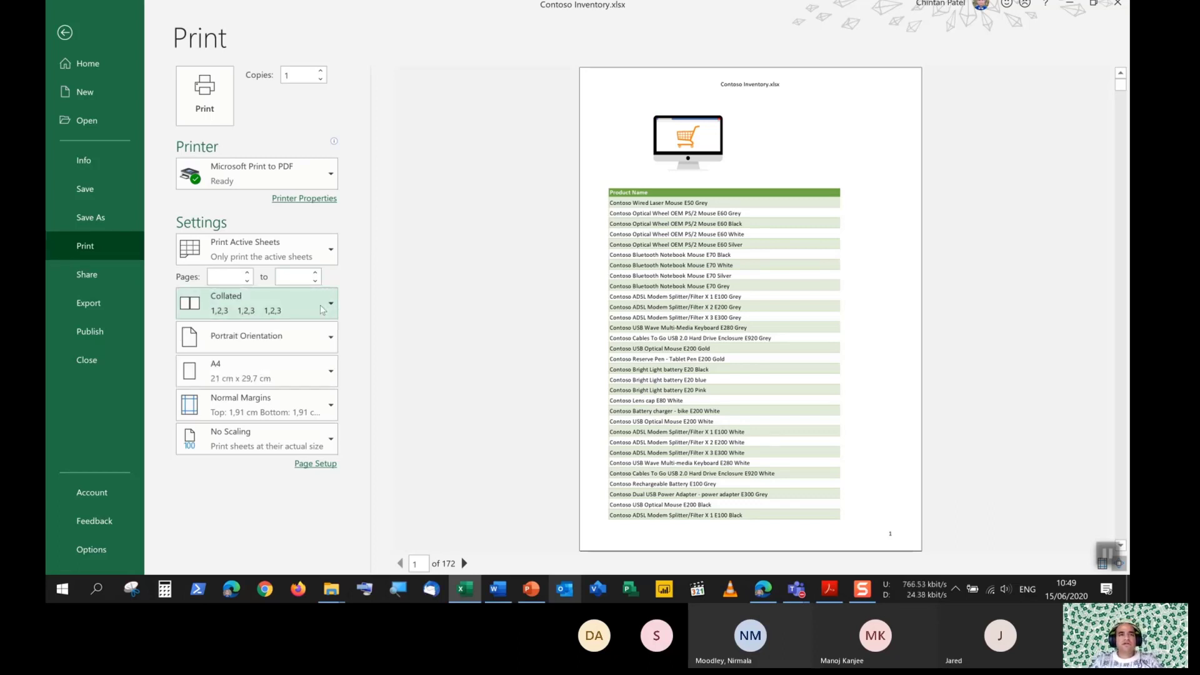
{"action": "left_click", "coordinate": [323, 309]}
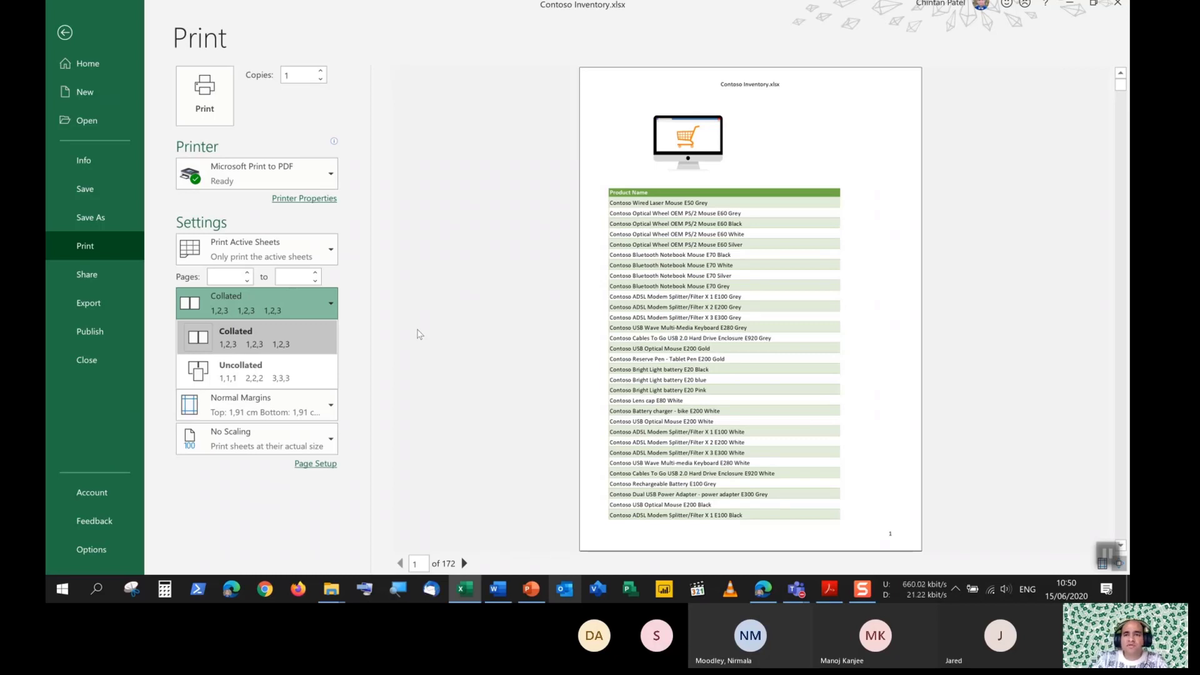
Check the Microsoft Teams meeting, switch back to Excel and review the collation choices again, leaving them as they are
{"action": "mouse_move", "coordinate": [792, 598]}
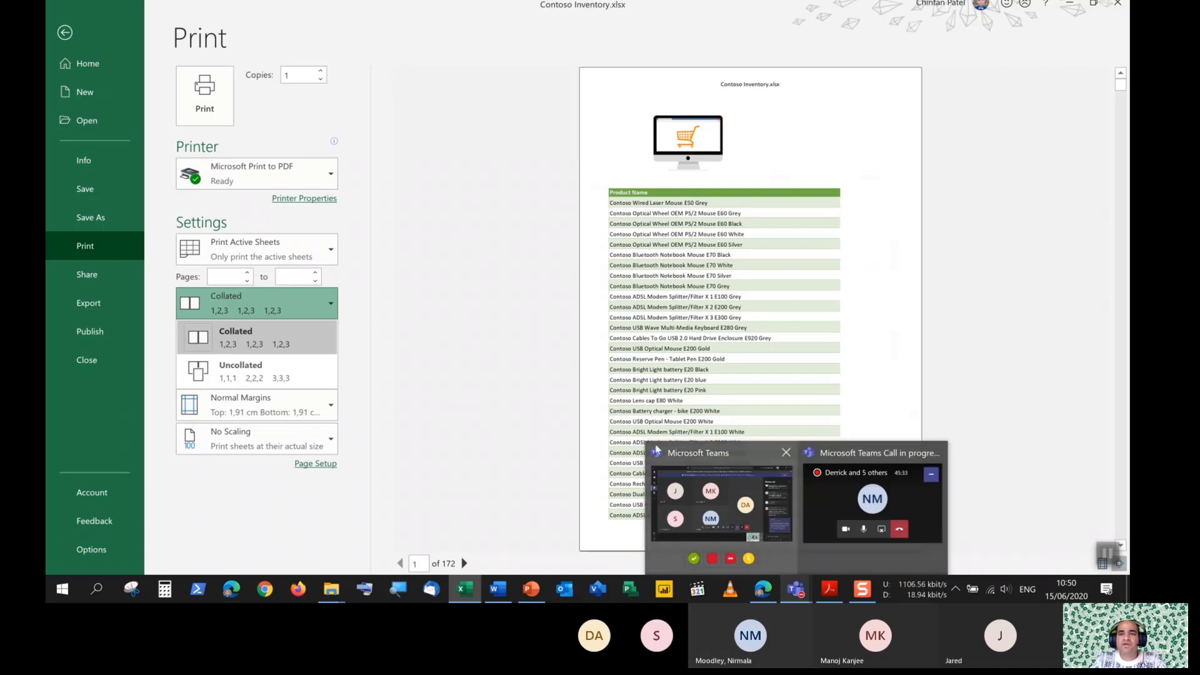
{"action": "left_click", "coordinate": [674, 473]}
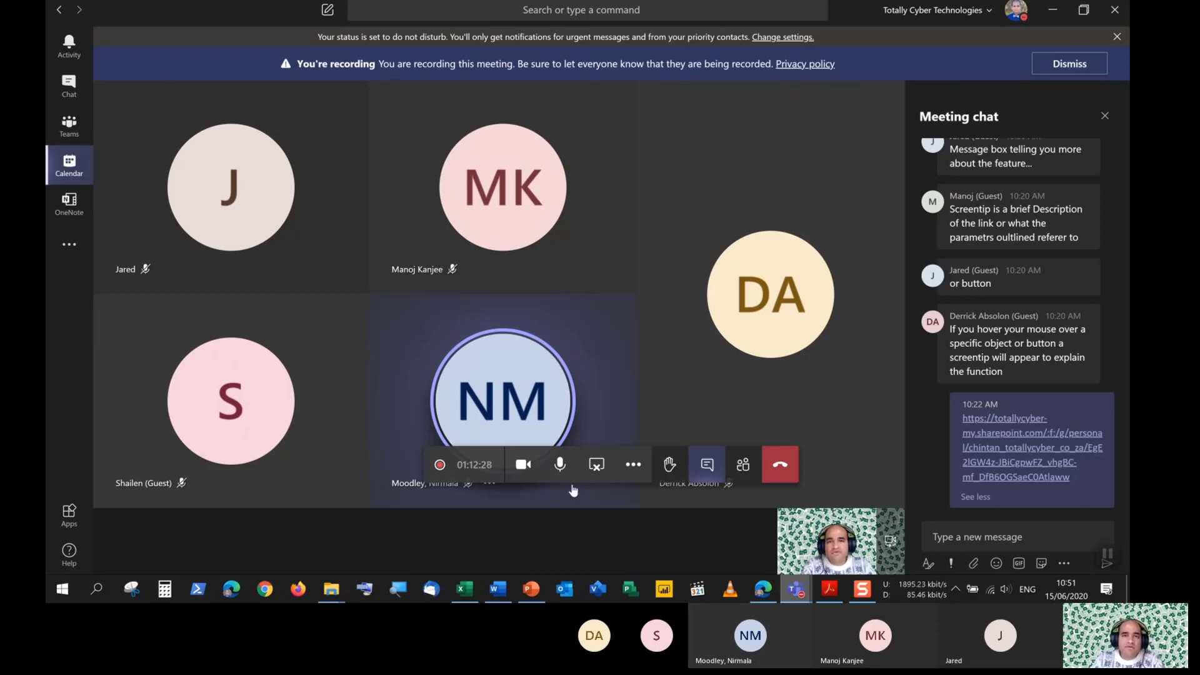
{"action": "left_click", "coordinate": [465, 587]}
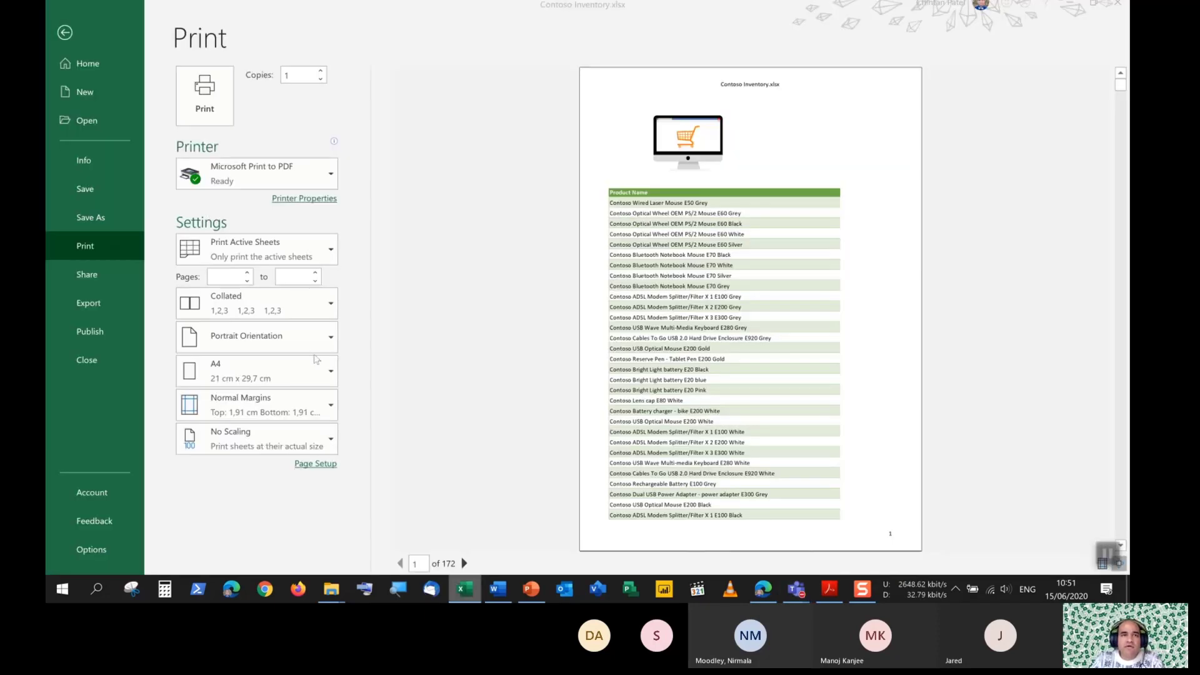
{"action": "left_click", "coordinate": [269, 307]}
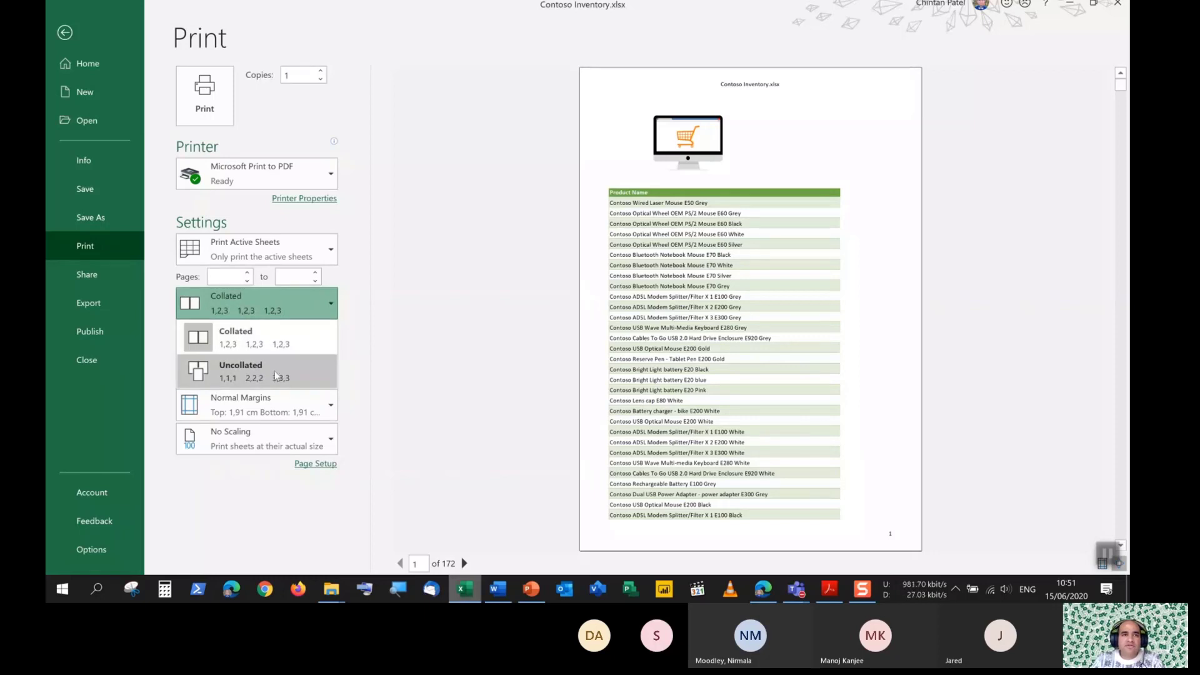
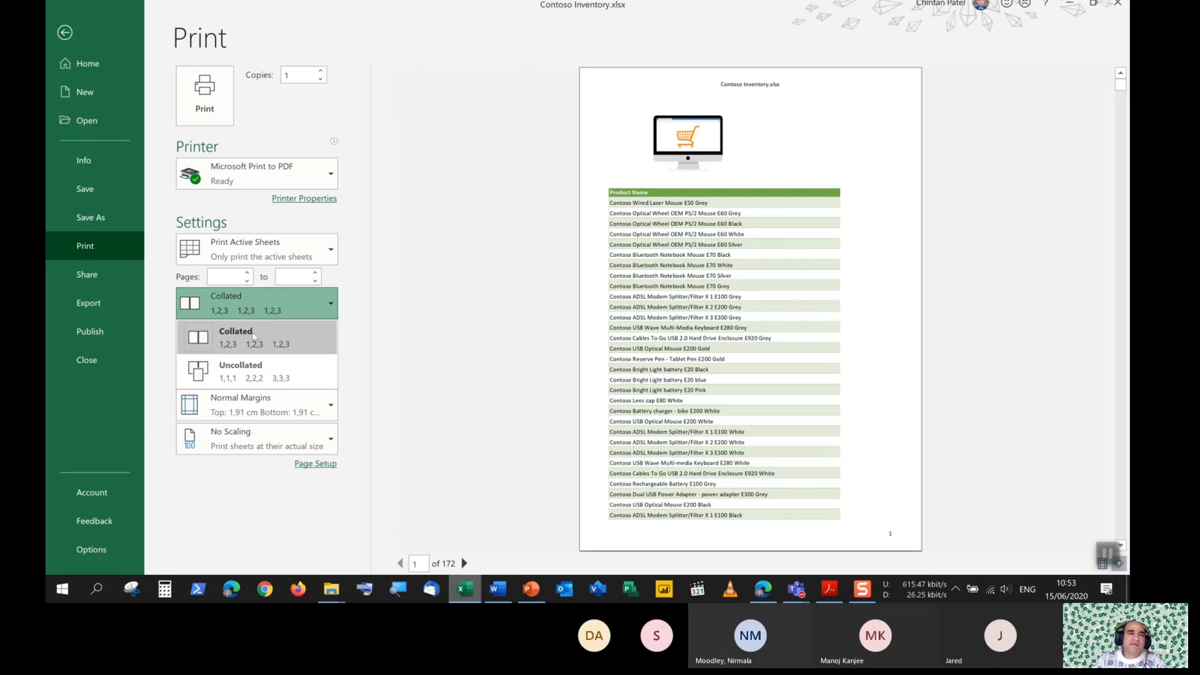
{"action": "left_click", "coordinate": [374, 304]}
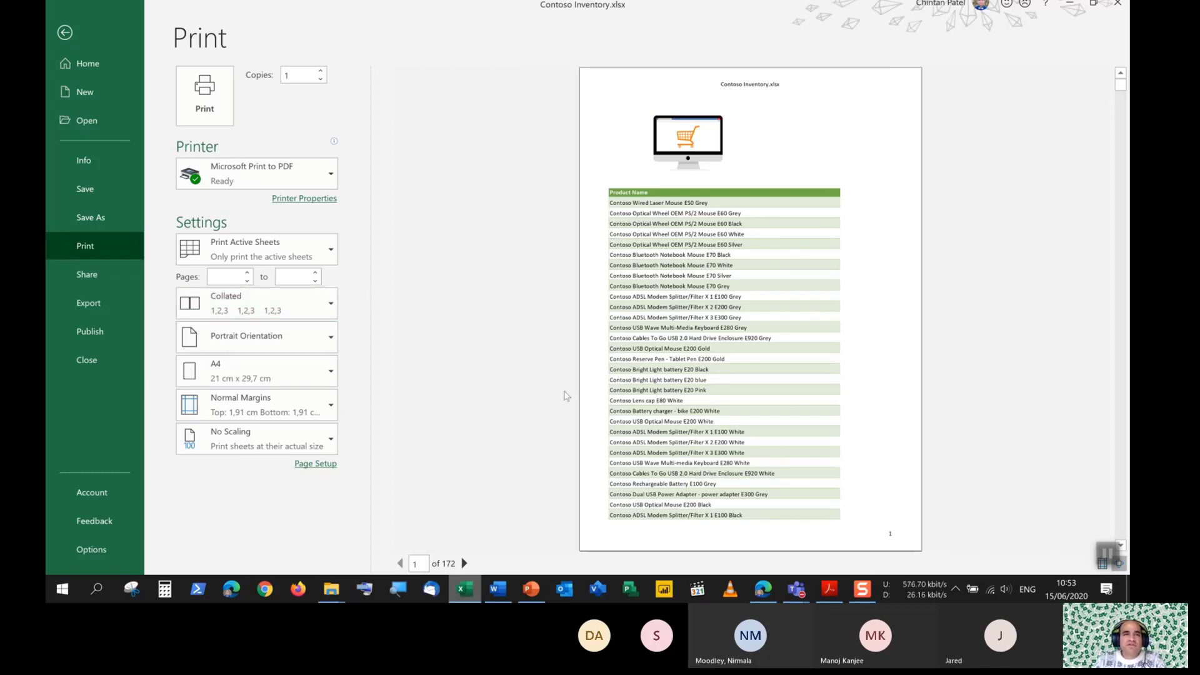
Set the page orientation to Landscape Orientation and return to the All Products sheet
{"action": "left_click", "coordinate": [229, 347]}
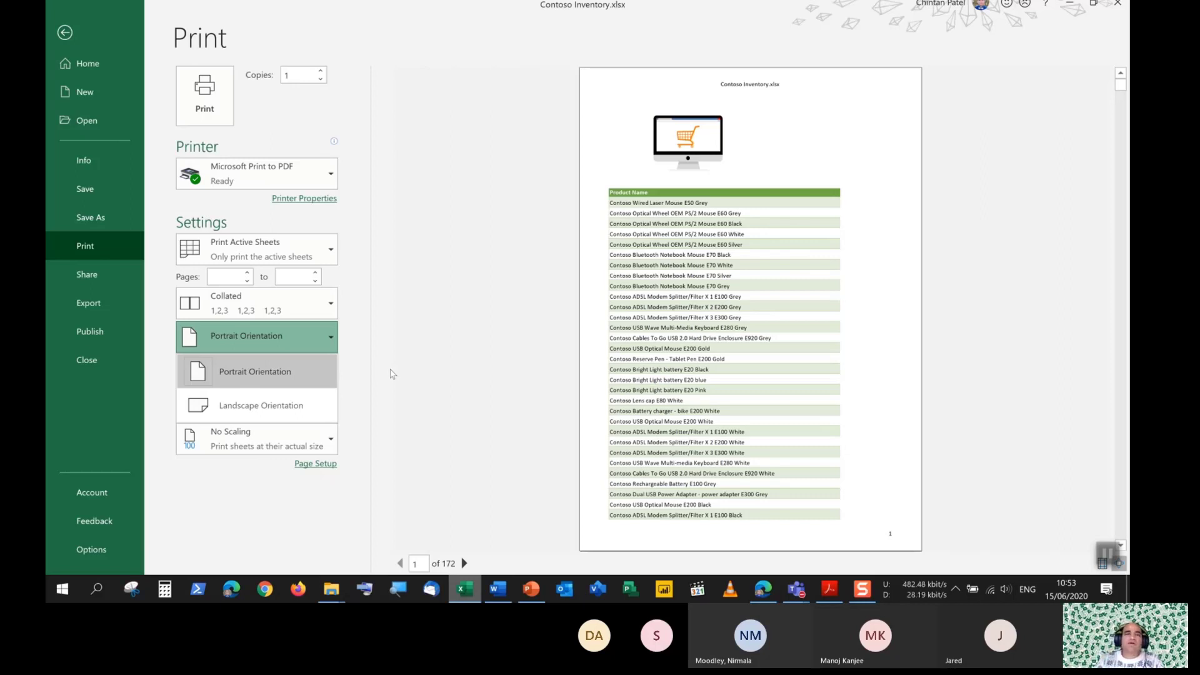
{"action": "left_click", "coordinate": [313, 408]}
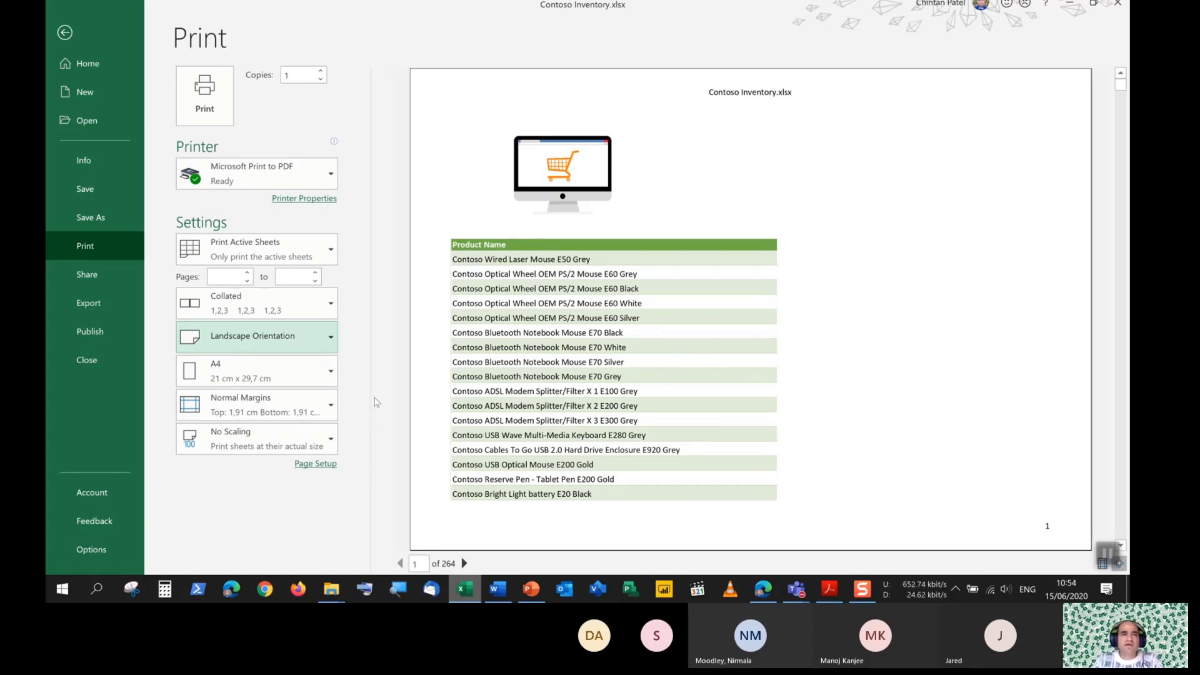
{"action": "left_click", "coordinate": [65, 33]}
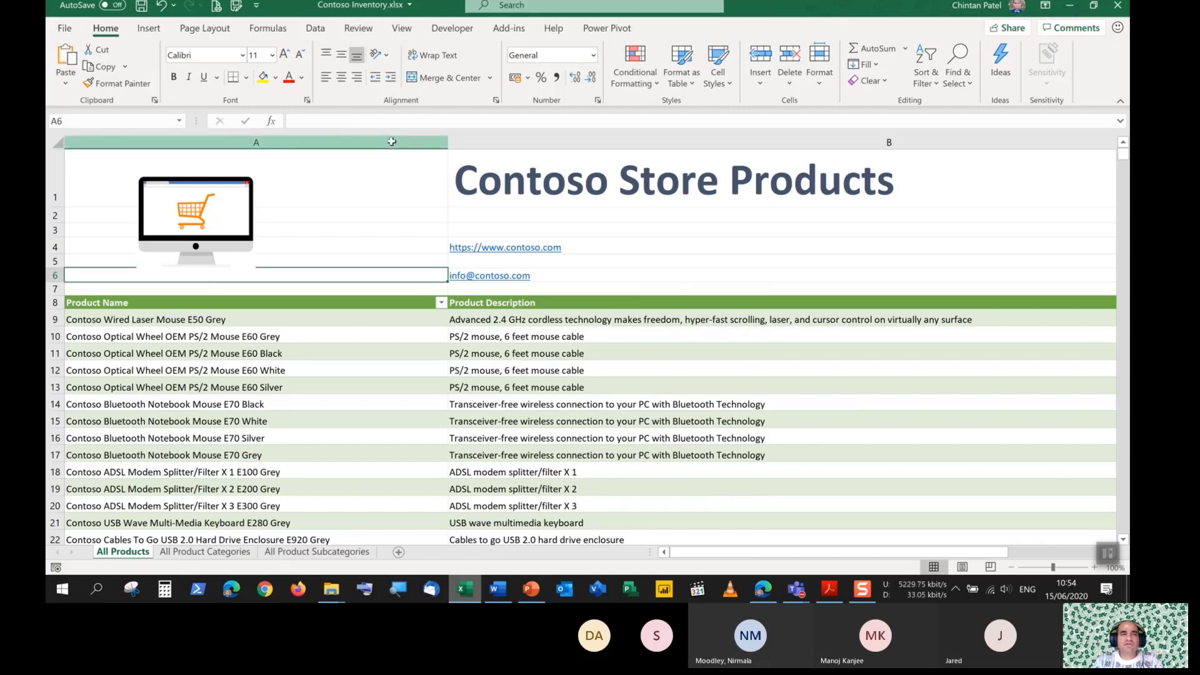
AutoFit the width of columns A through I on the All Products sheet, then deselect them
{"action": "left_click_drag", "start_coordinate": [392, 142], "coordinate": [907, 150]}
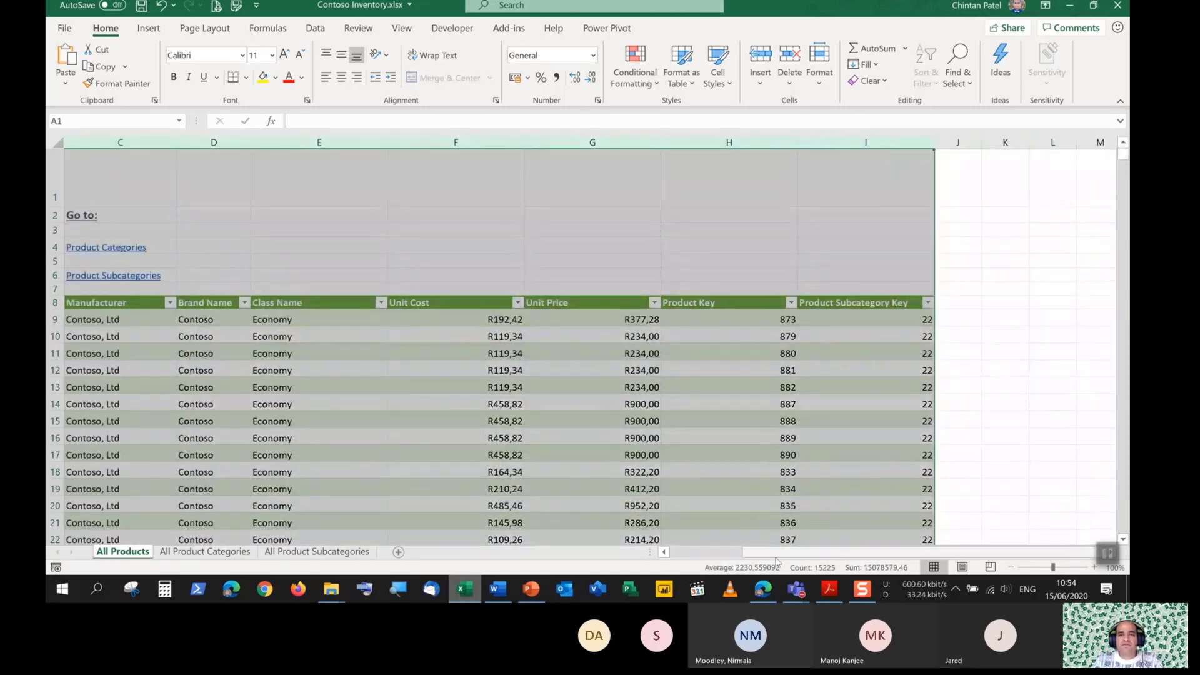
{"action": "left_click_drag", "start_coordinate": [764, 558], "coordinate": [687, 557]}
{"action": "left_click", "coordinate": [821, 88]}
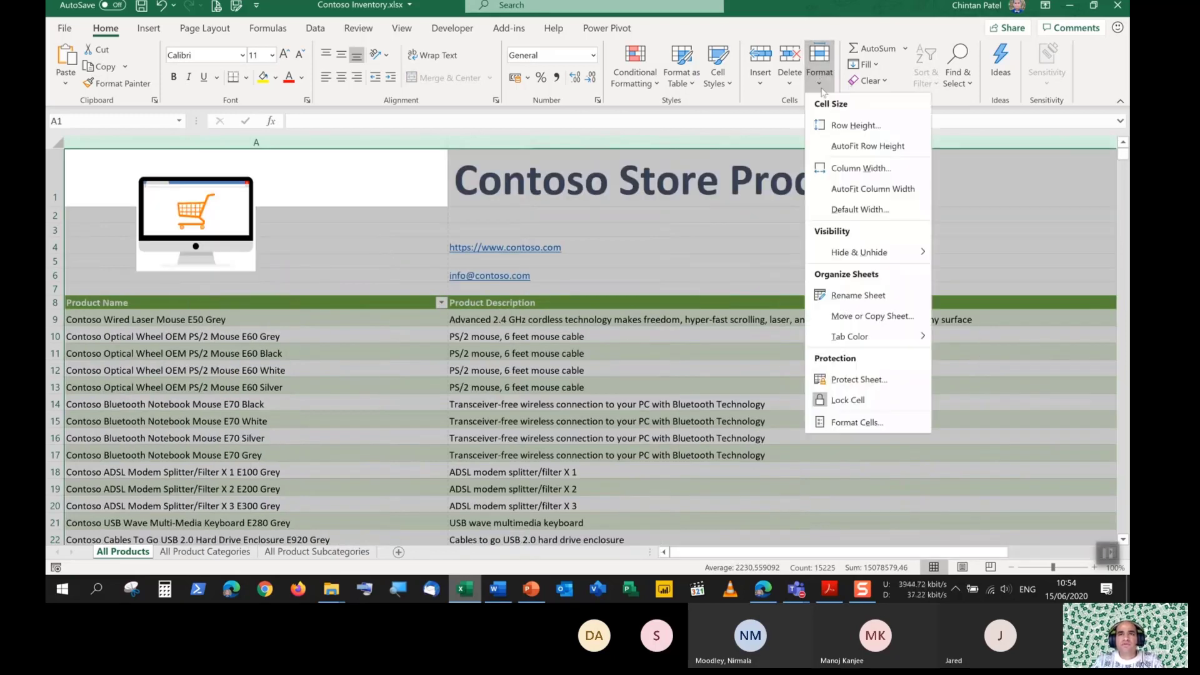
{"action": "left_click", "coordinate": [842, 189]}
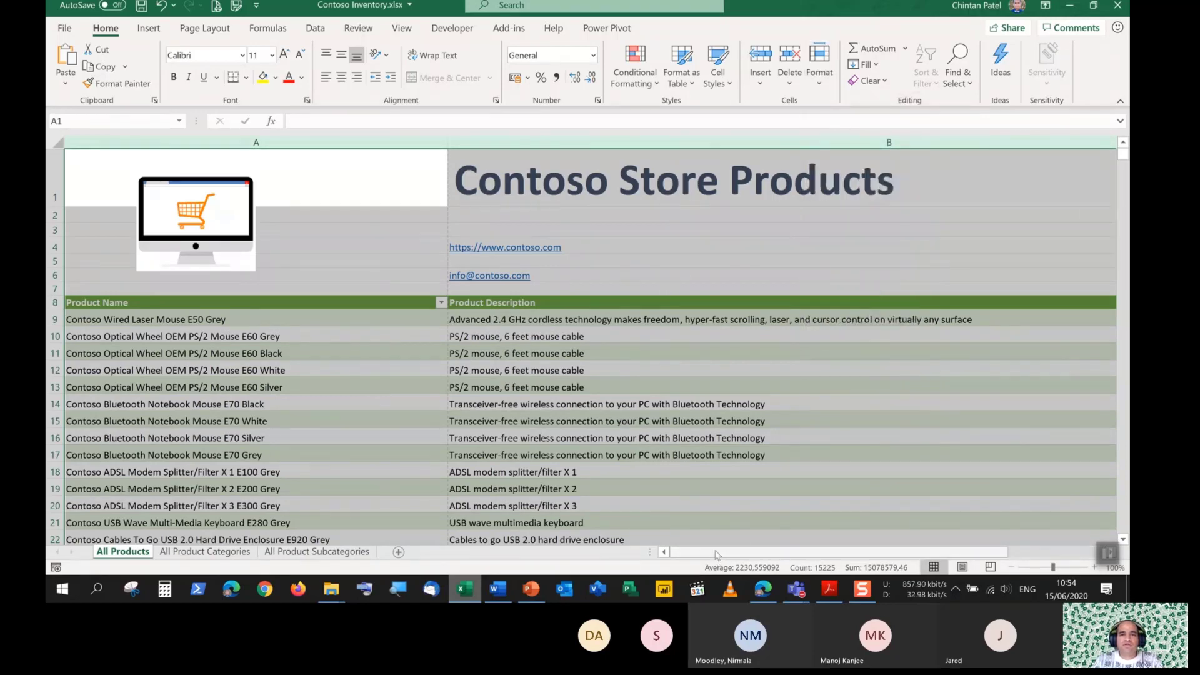
{"action": "left_click_drag", "start_coordinate": [717, 555], "coordinate": [669, 552]}
{"action": "left_click", "coordinate": [412, 382]}
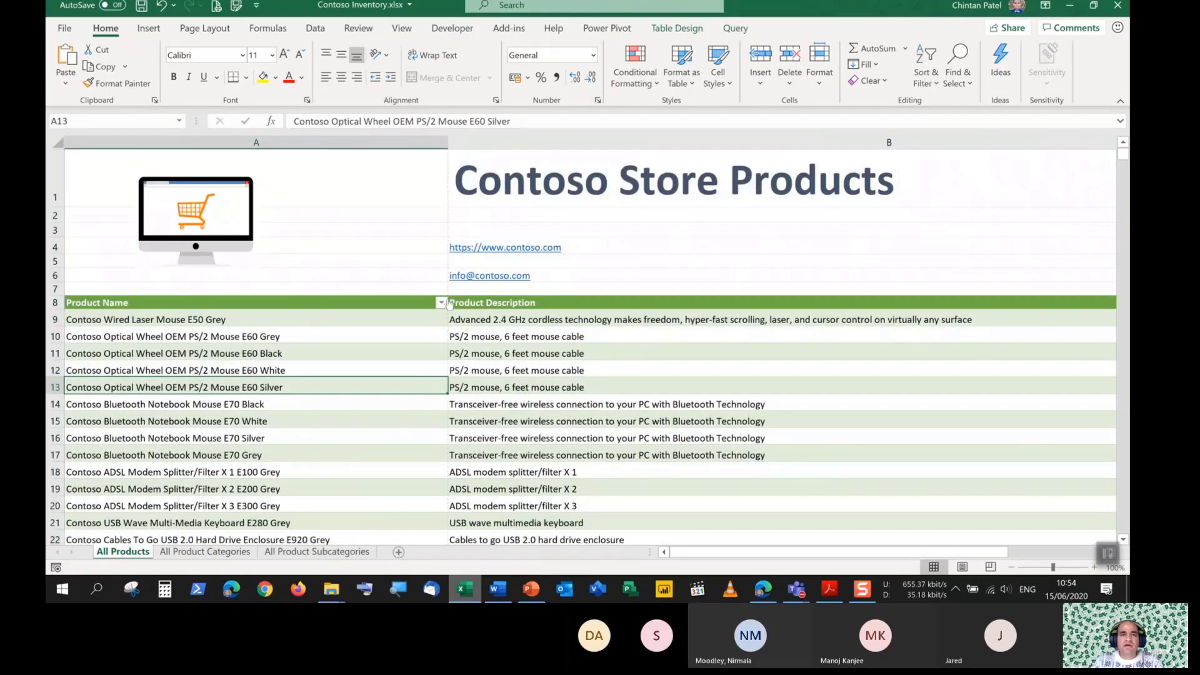
Reopen the print preview and examine the orientation choices and the available paper sizes, leaving Landscape Orientation and A4 selected
{"action": "left_click", "coordinate": [65, 31]}
{"action": "left_click", "coordinate": [87, 246]}
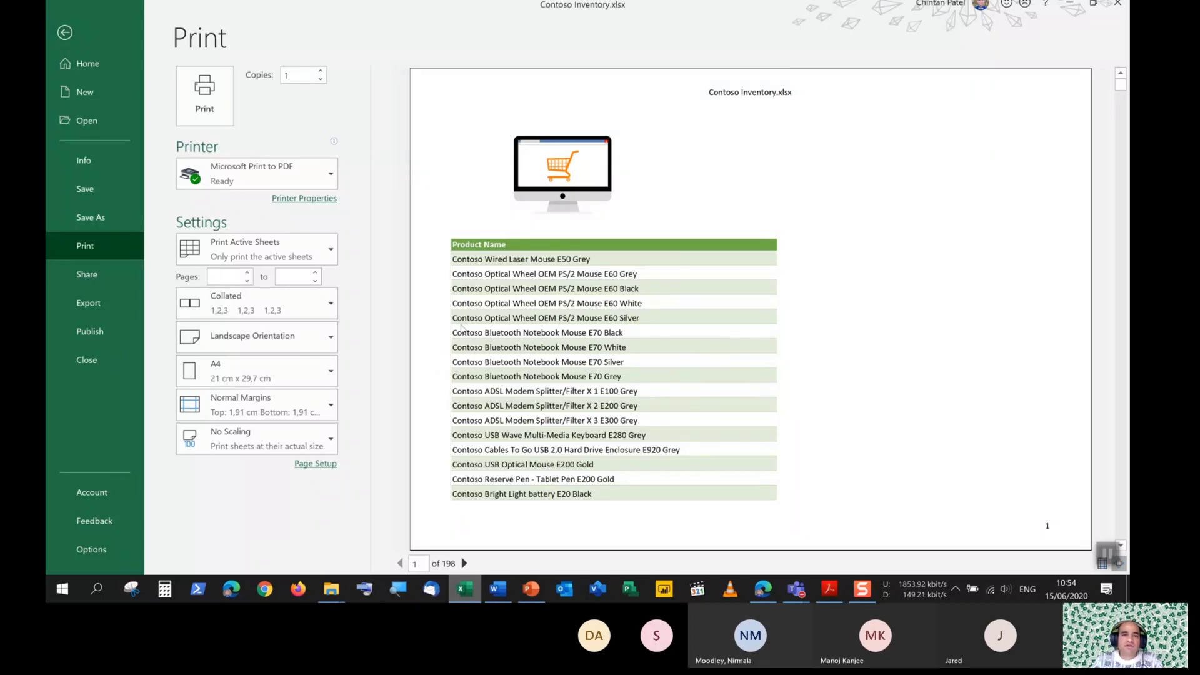
{"action": "left_click", "coordinate": [294, 338]}
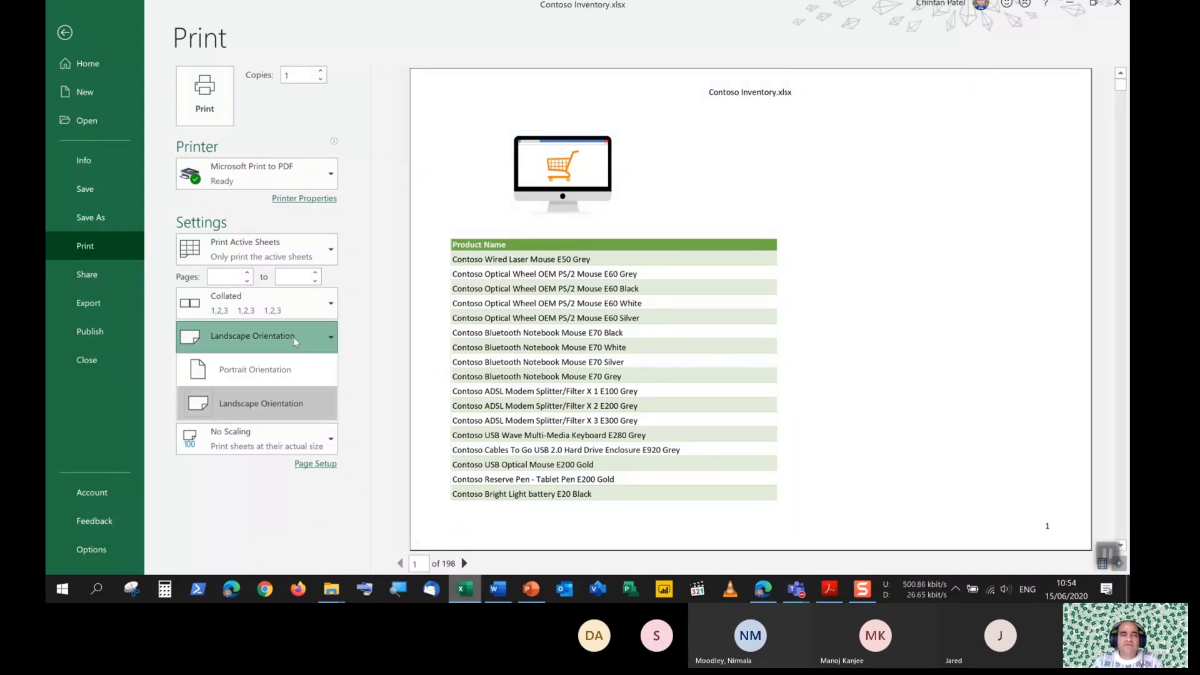
{"action": "left_click", "coordinate": [294, 336]}
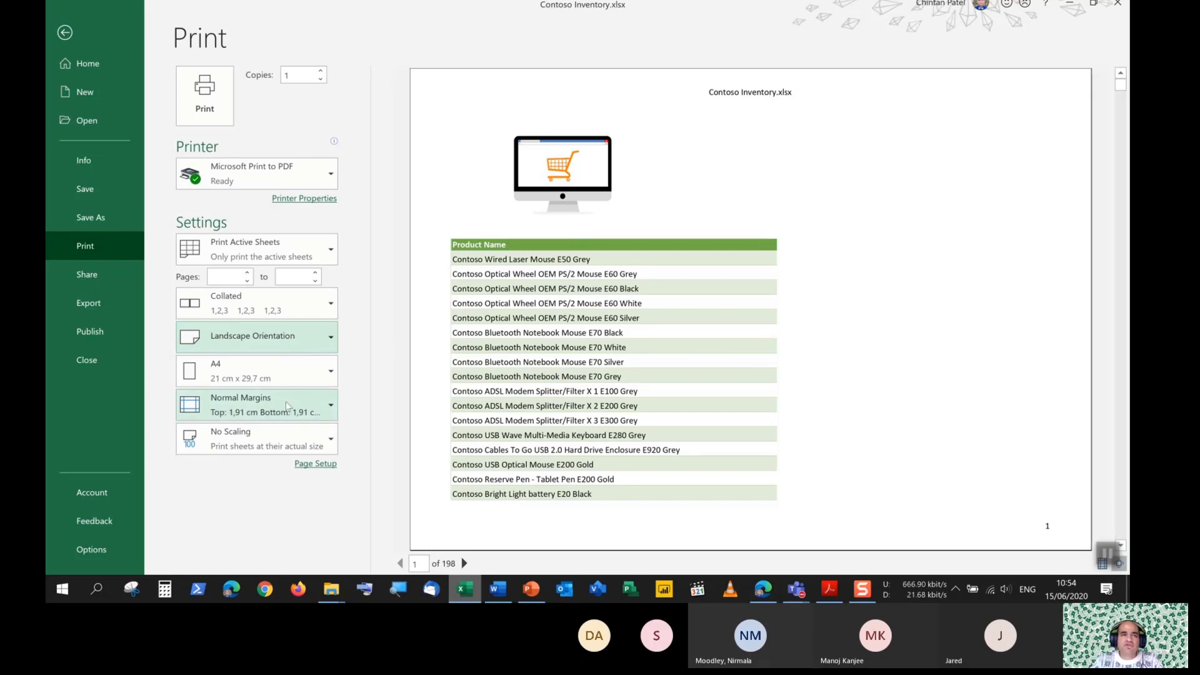
{"action": "left_click", "coordinate": [287, 386]}
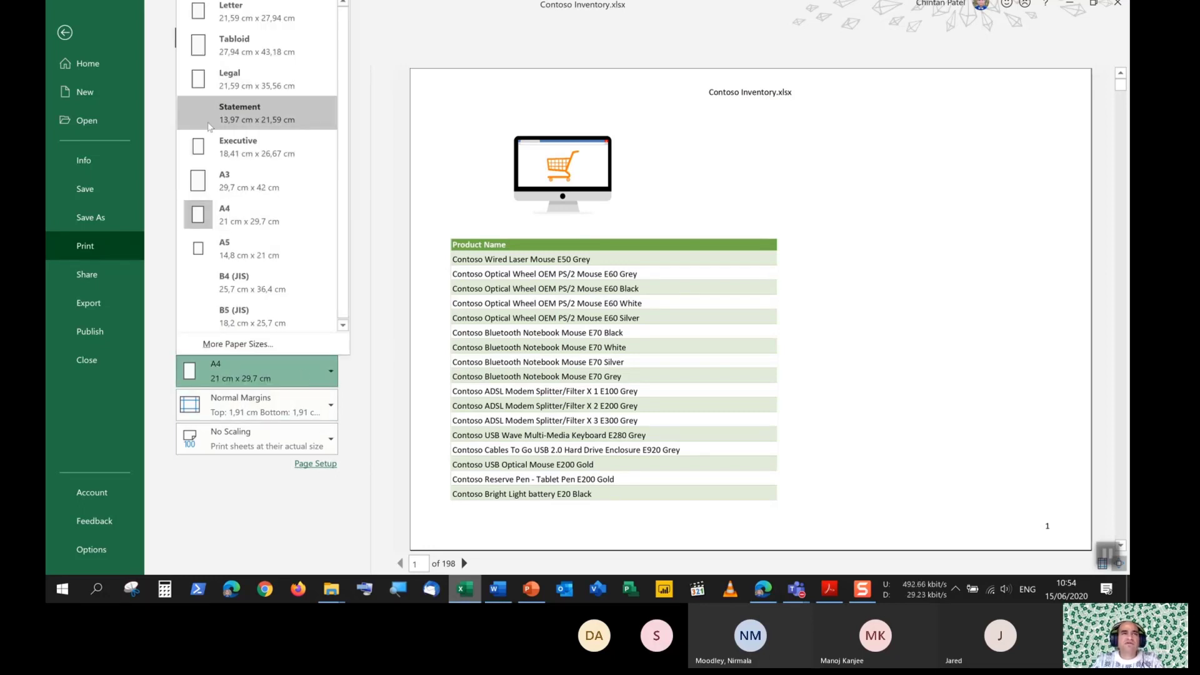
{"action": "left_click", "coordinate": [259, 371]}
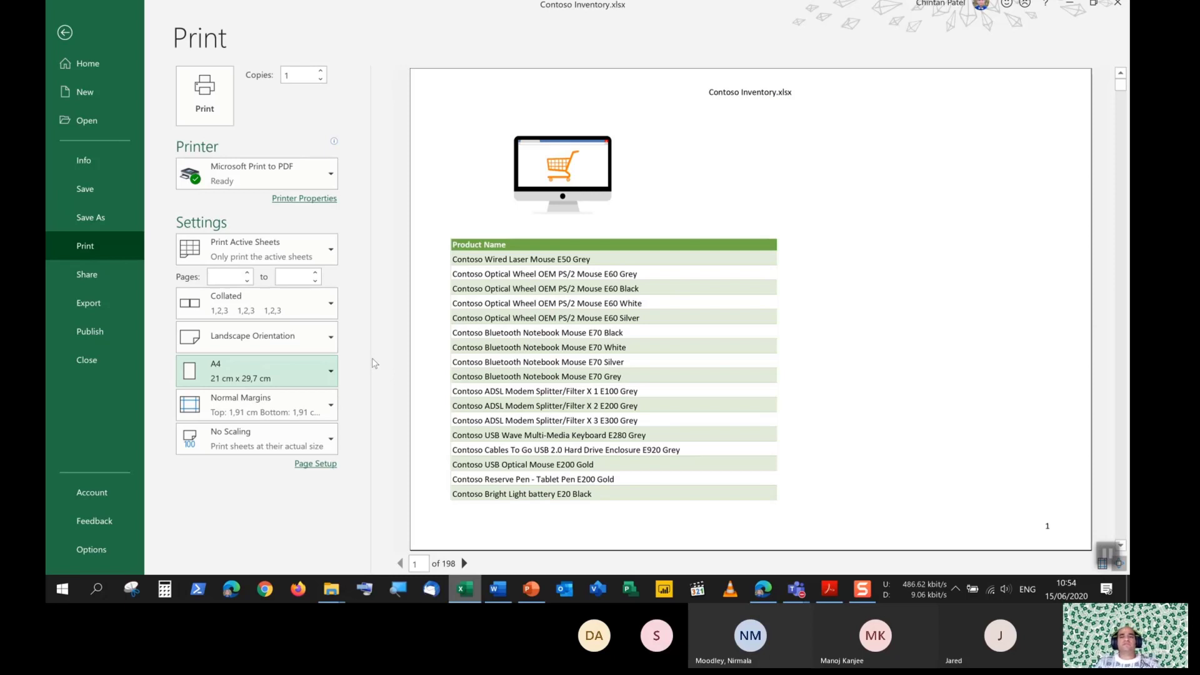
Review the margin presets, apply Narrow margins to the All Products printout, and switch back to Normal margins
{"action": "left_click", "coordinate": [317, 417]}
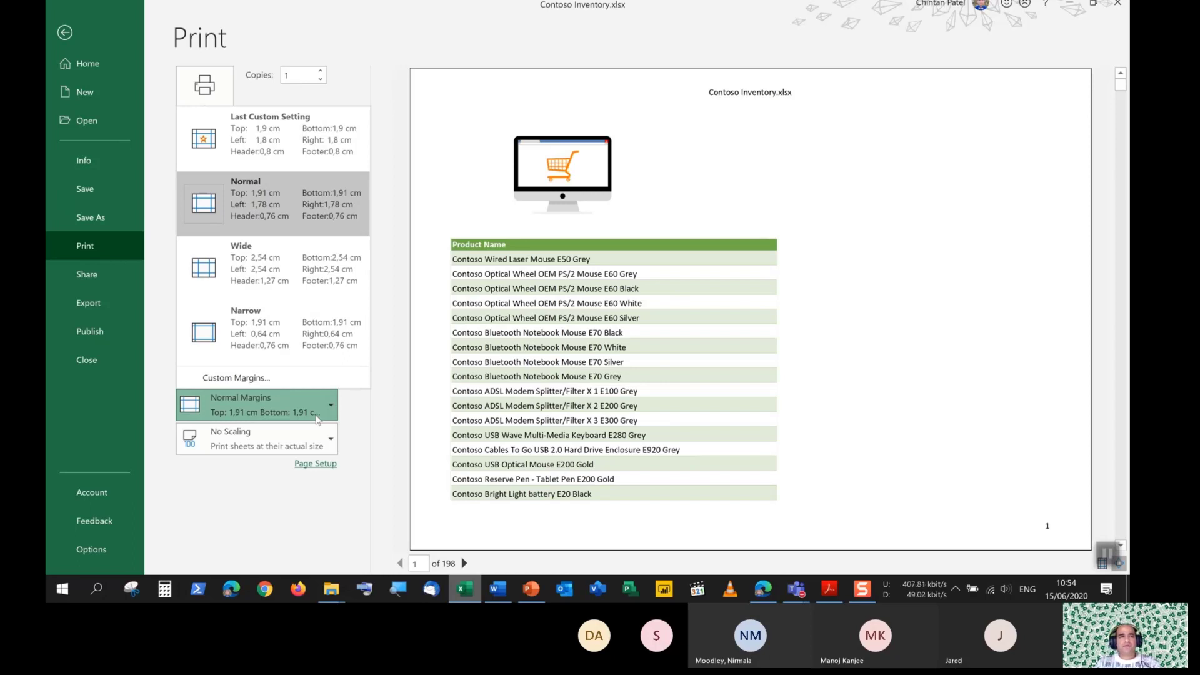
{"action": "left_click", "coordinate": [388, 282]}
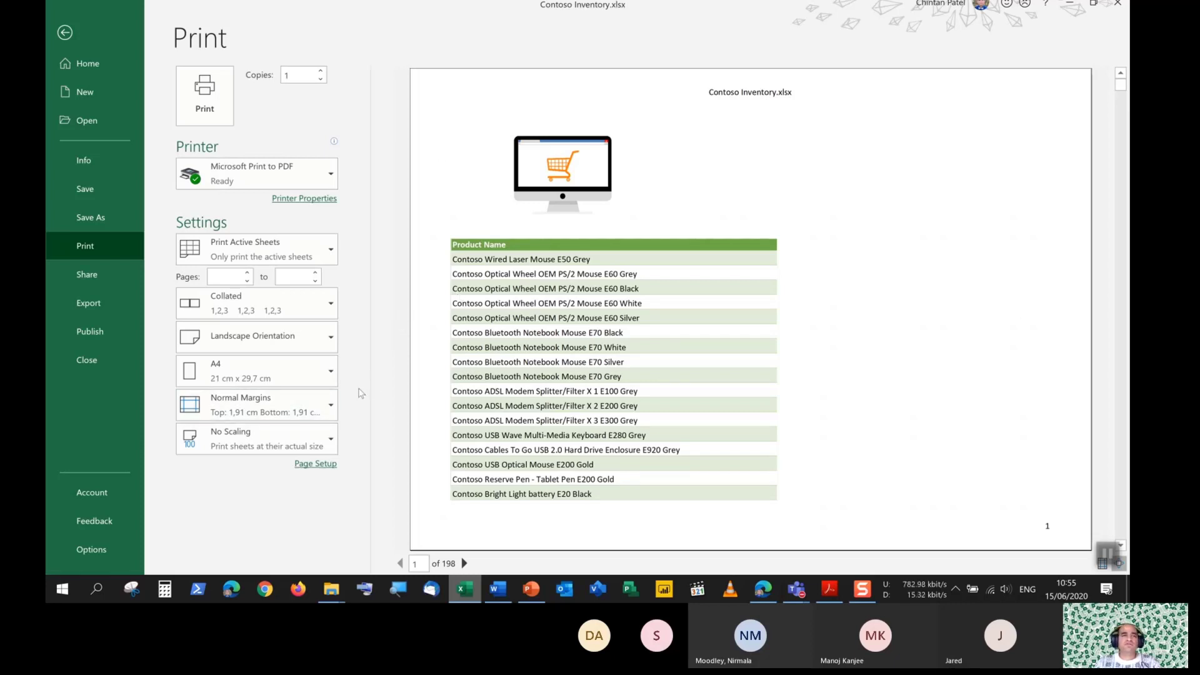
{"action": "left_click", "coordinate": [291, 396]}
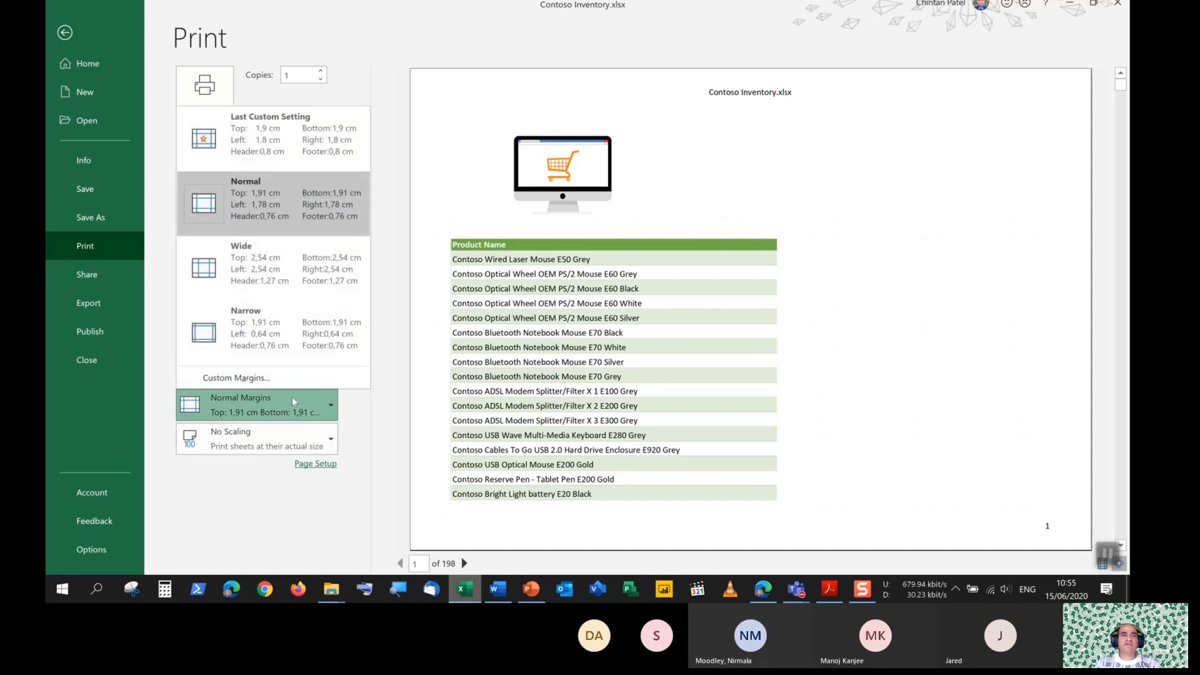
{"action": "left_click", "coordinate": [279, 328]}
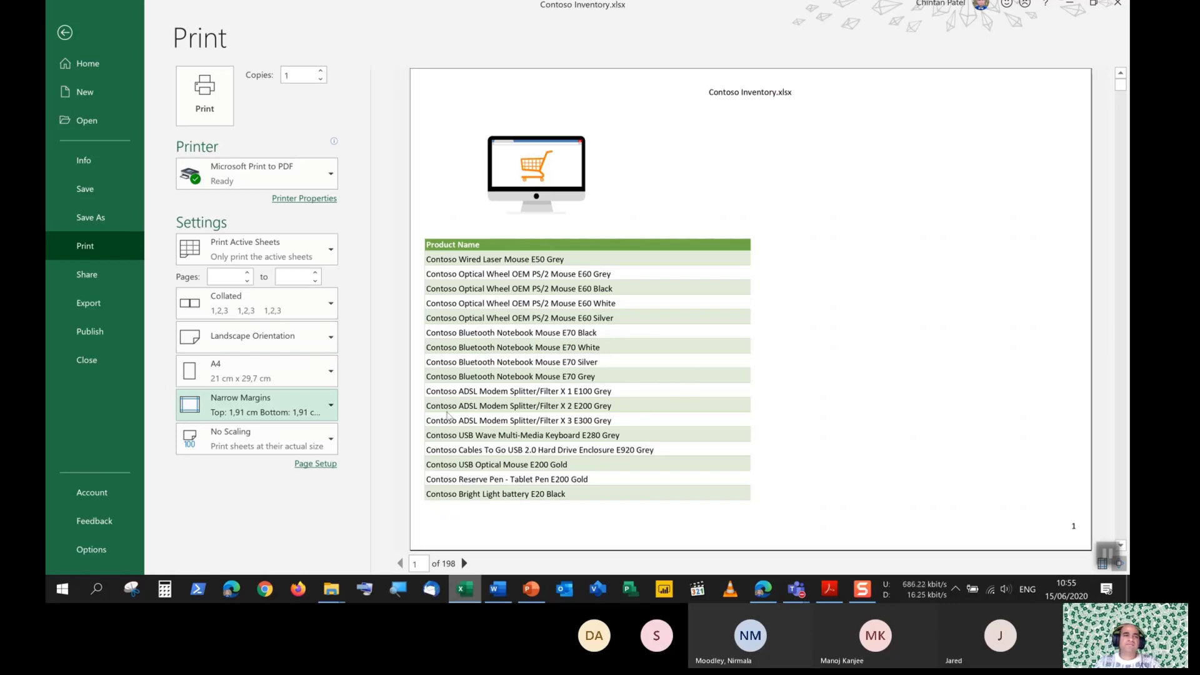
{"action": "left_click", "coordinate": [256, 414]}
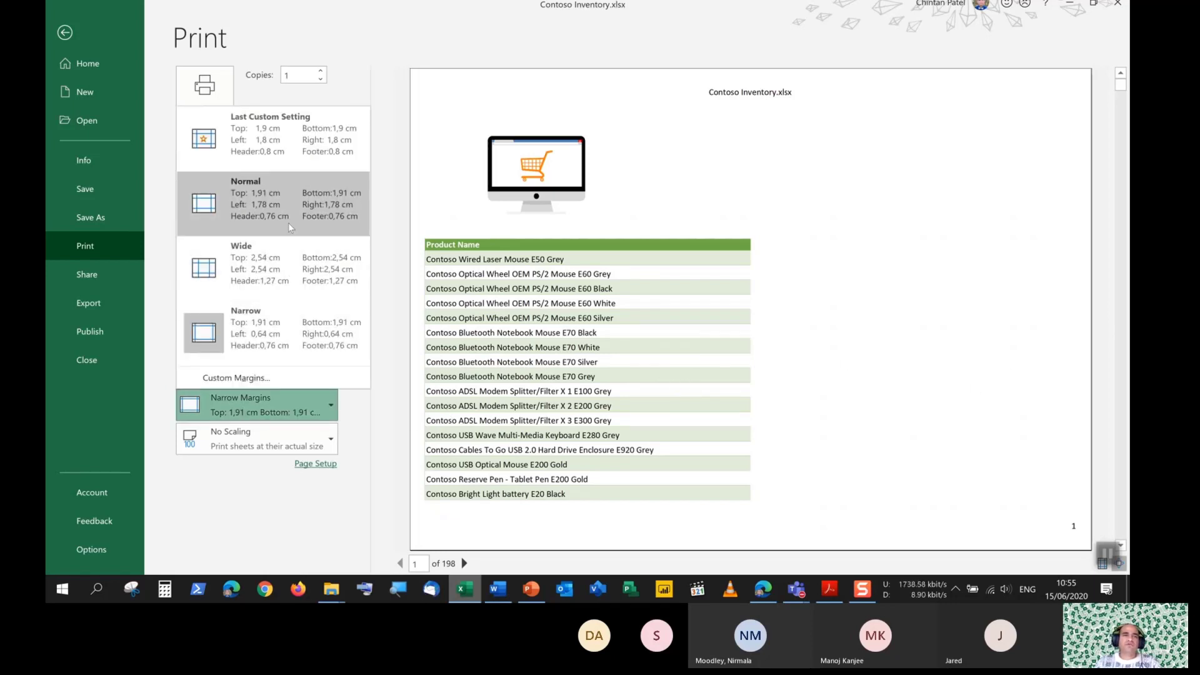
{"action": "left_click", "coordinate": [287, 223]}
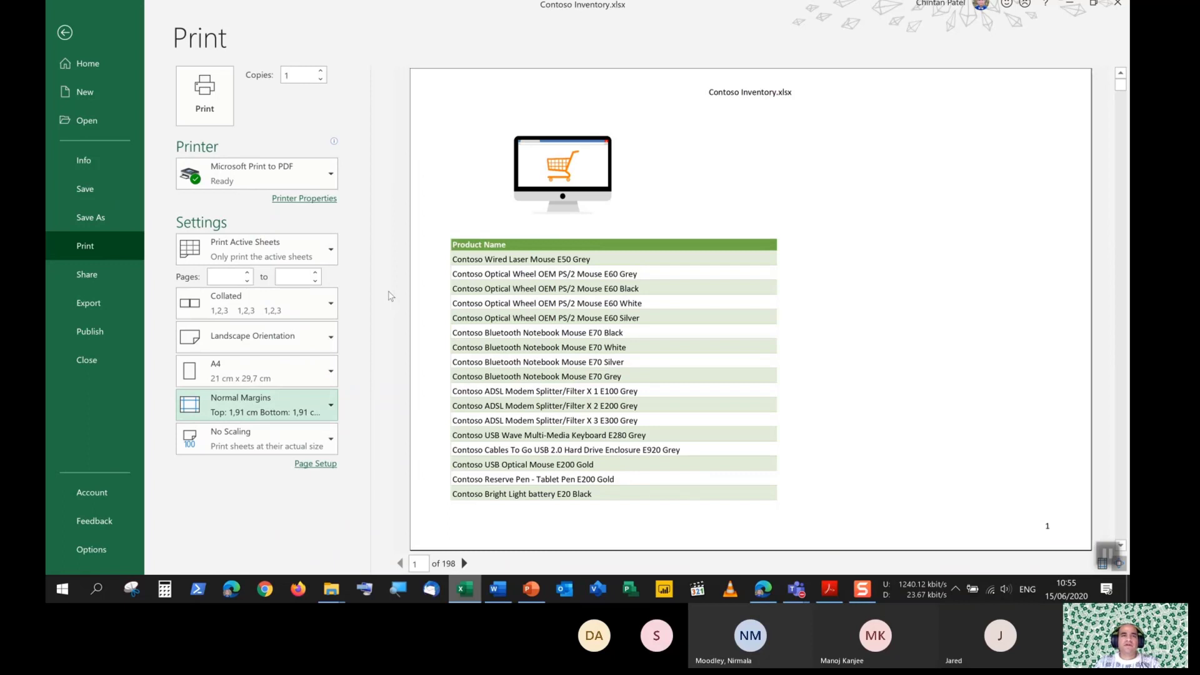
Examine the custom margin settings for the printout and cancel without changes, then review the margin presets once more
{"action": "left_click", "coordinate": [327, 406]}
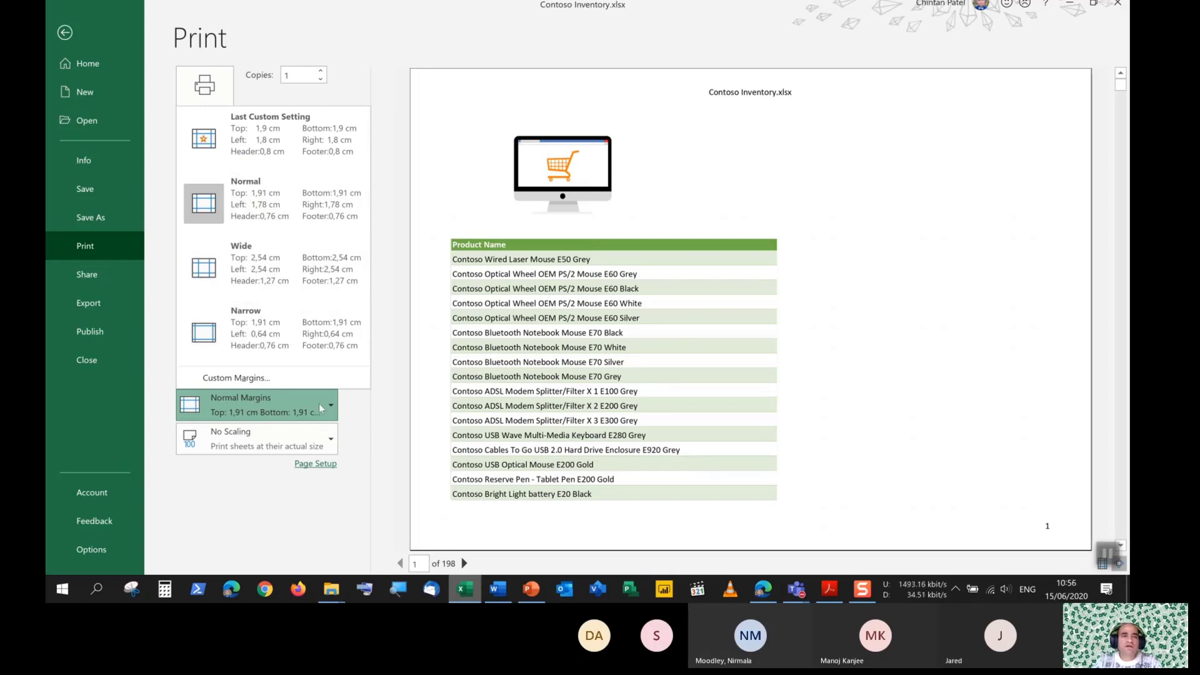
{"action": "left_click", "coordinate": [269, 379]}
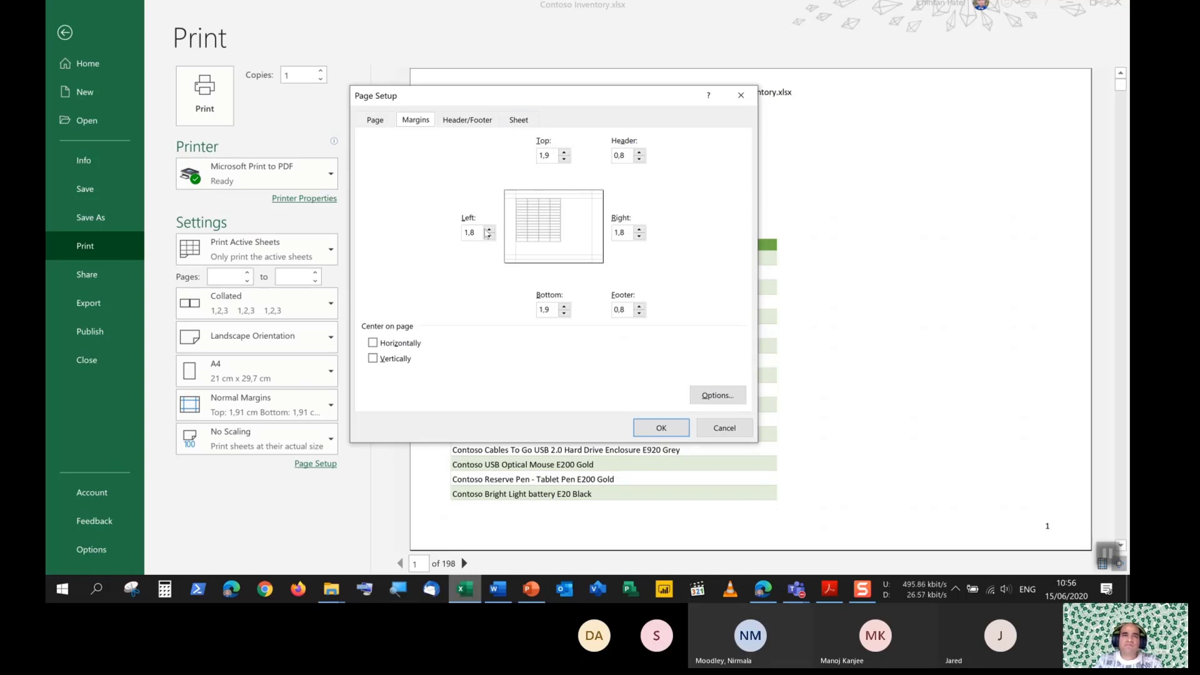
{"action": "left_click", "coordinate": [713, 430]}
{"action": "left_click", "coordinate": [275, 412]}
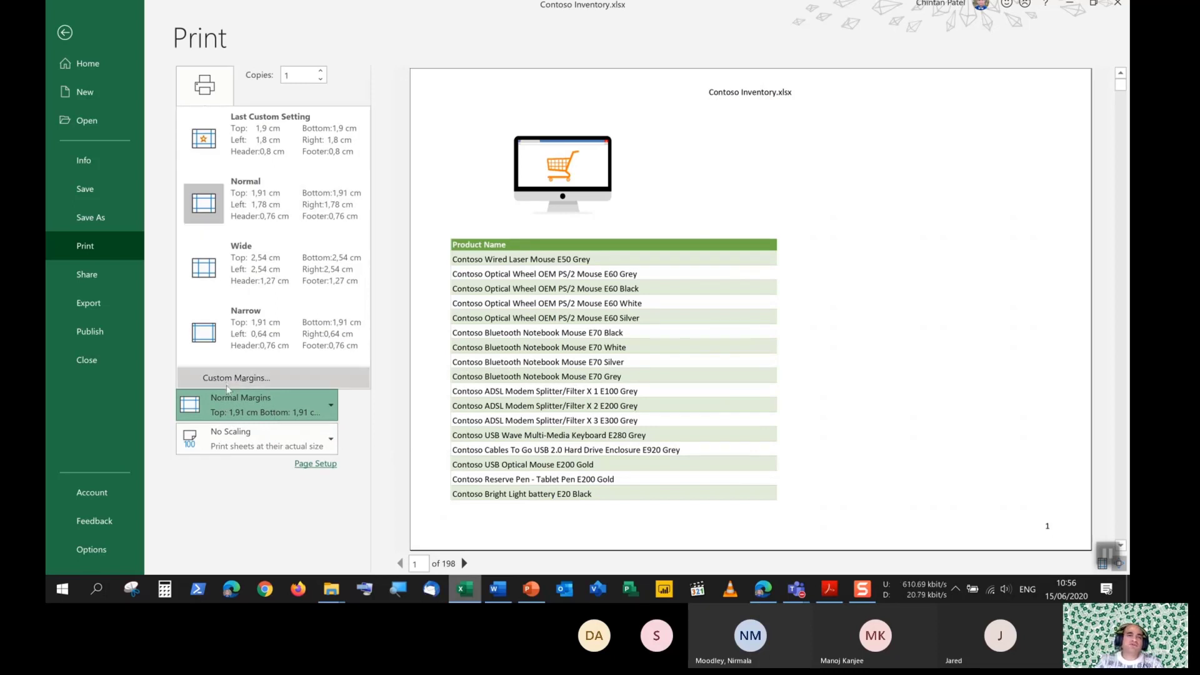
{"action": "left_click", "coordinate": [361, 453]}
Try scaling the printout with Fit Sheet on One Page, then change the scaling to Fit All Columns on One Page
{"action": "left_click", "coordinate": [314, 452]}
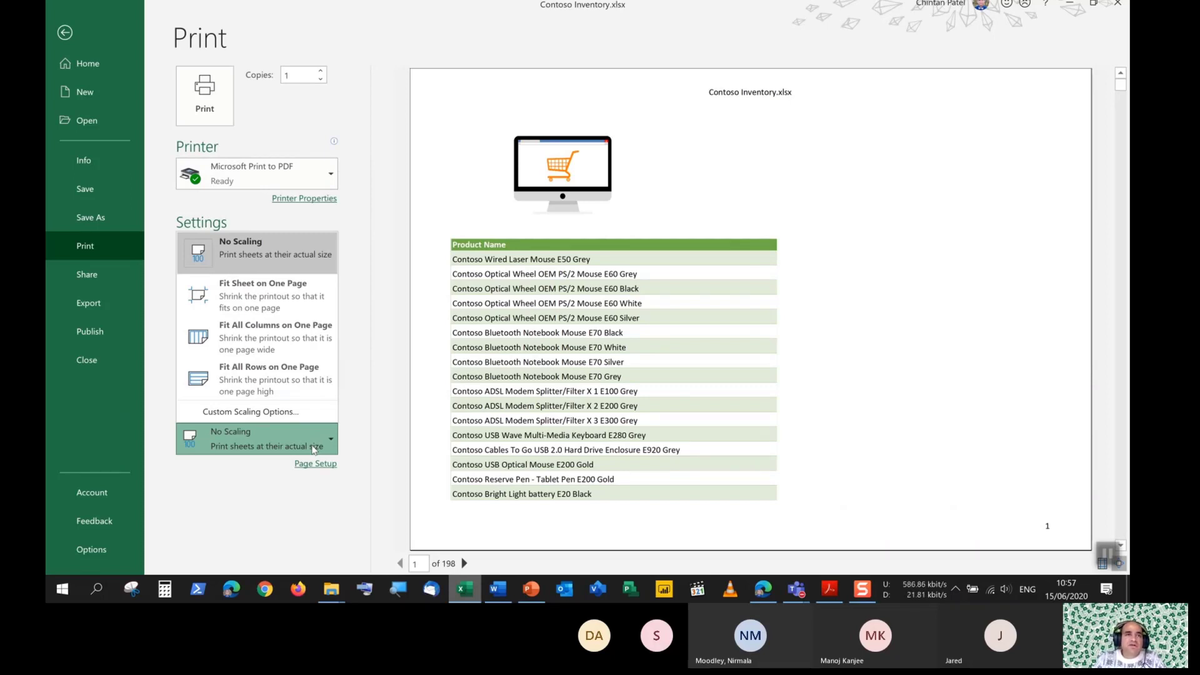
{"action": "left_click", "coordinate": [276, 302]}
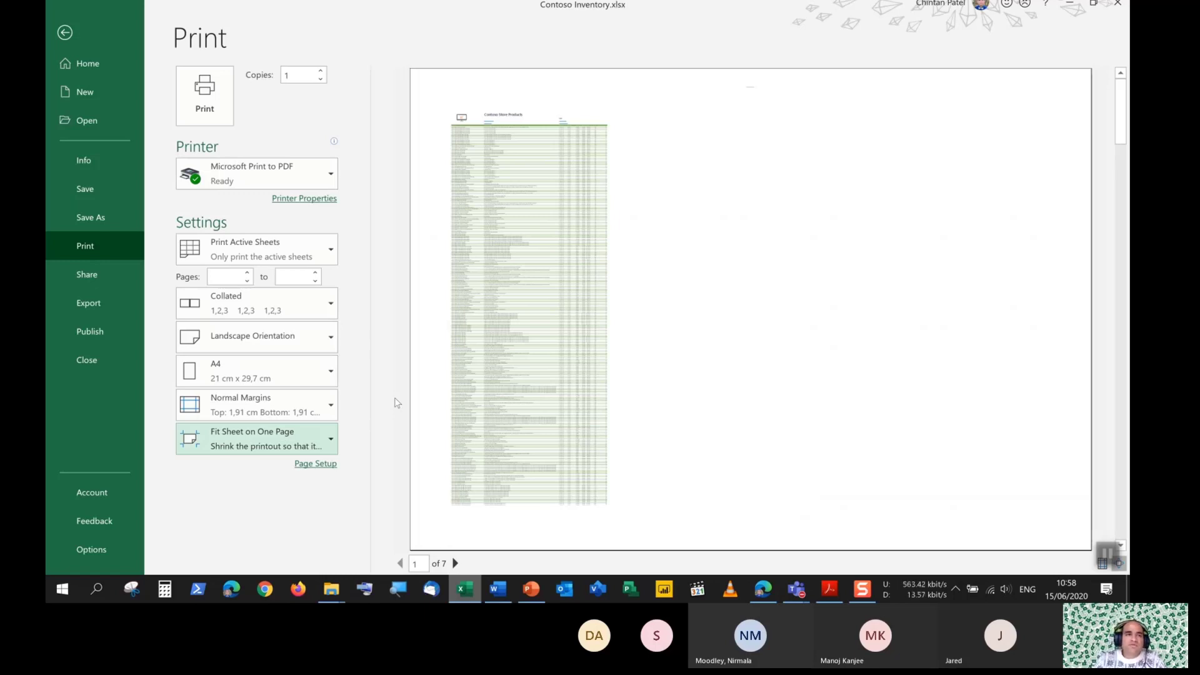
{"action": "left_click", "coordinate": [304, 445]}
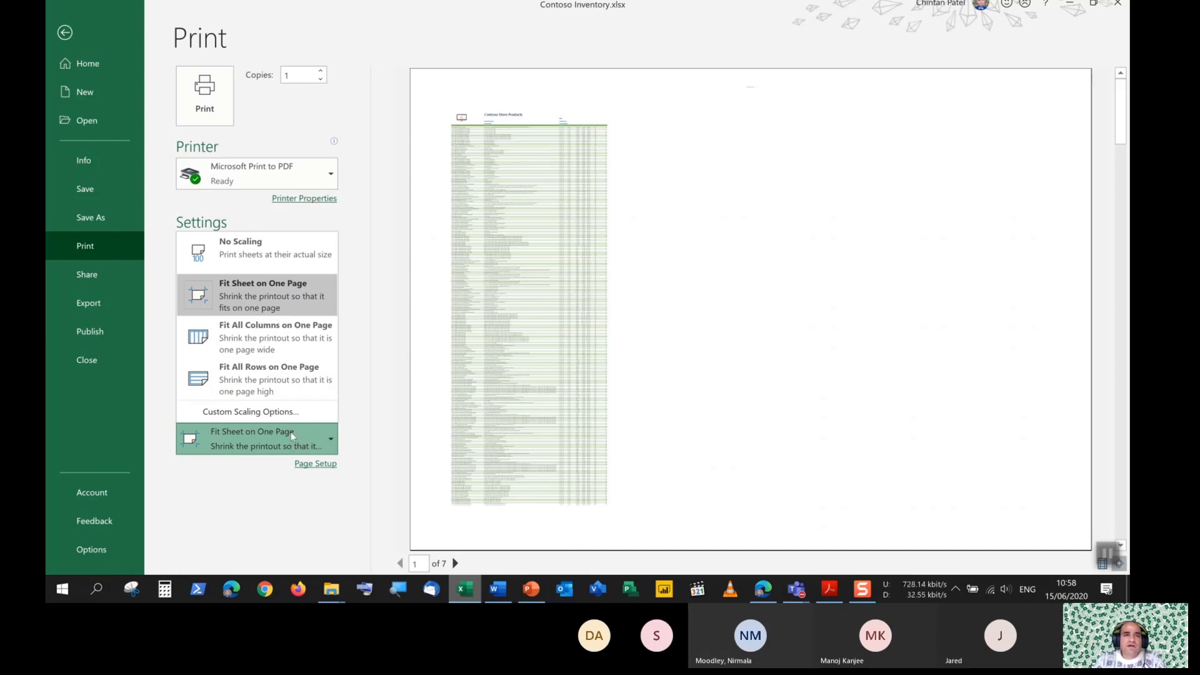
{"action": "left_click", "coordinate": [272, 335]}
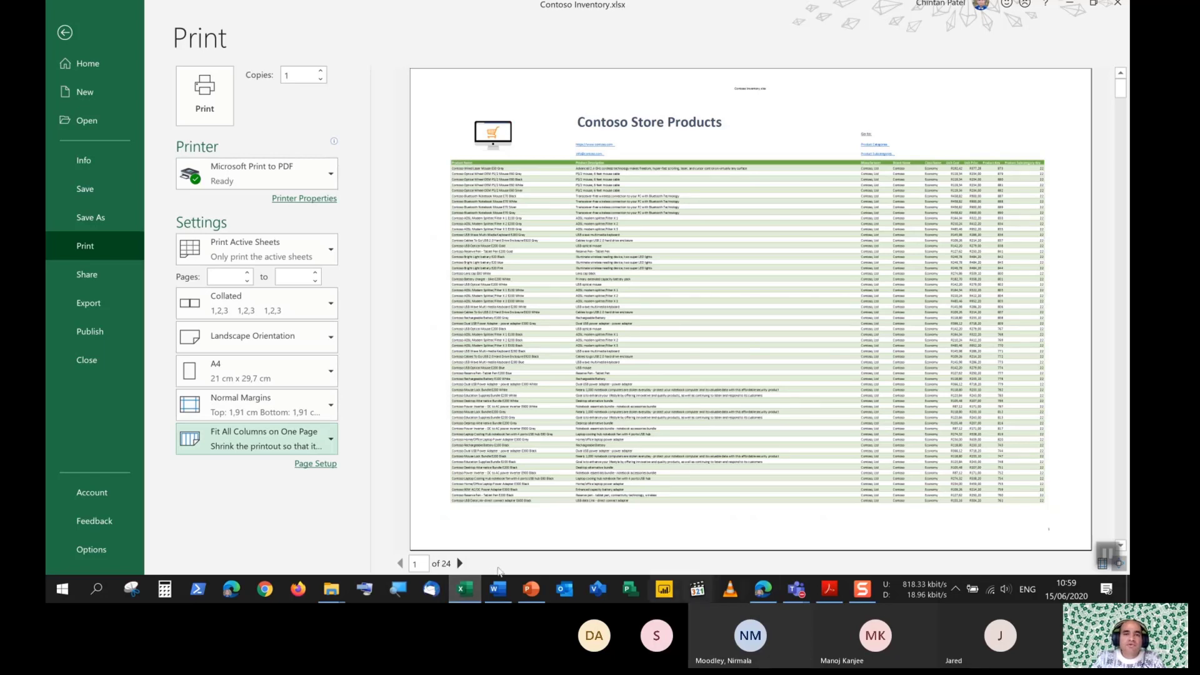
Page forward and back through the print preview to check whether the heading rows repeat, ending on page 1
{"action": "left_click", "coordinate": [461, 563]}
{"action": "left_click", "coordinate": [461, 564]}
{"action": "left_click", "coordinate": [461, 563]}
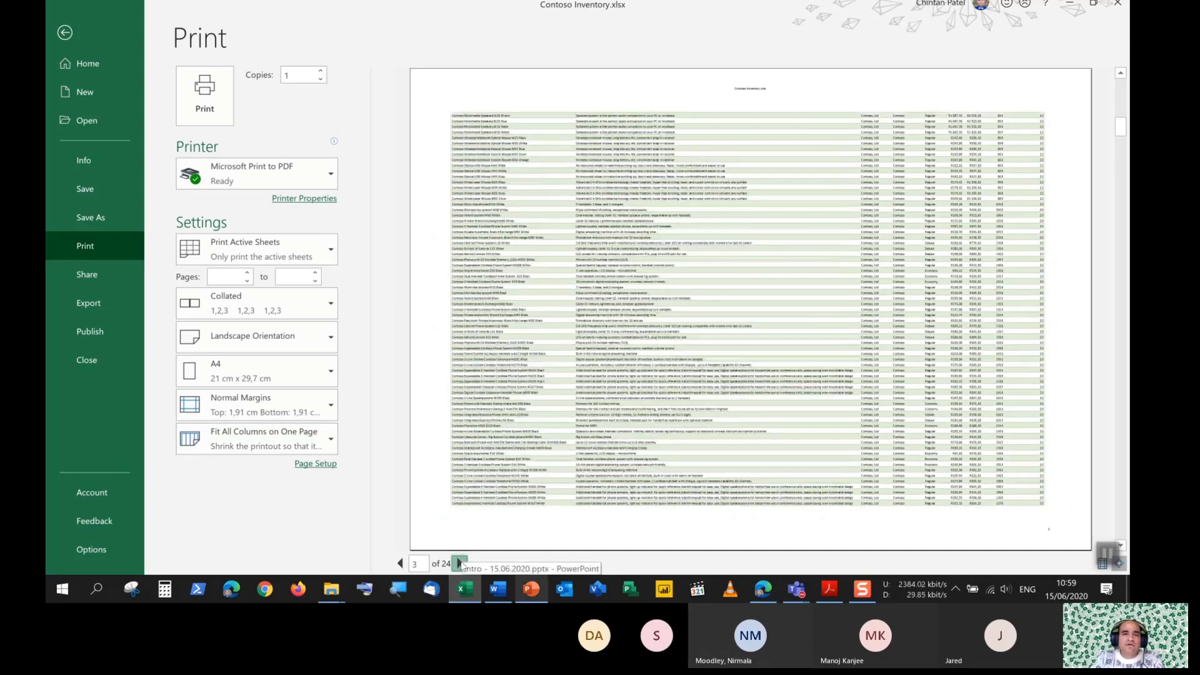
{"action": "left_click", "coordinate": [461, 564]}
{"action": "left_click", "coordinate": [461, 563]}
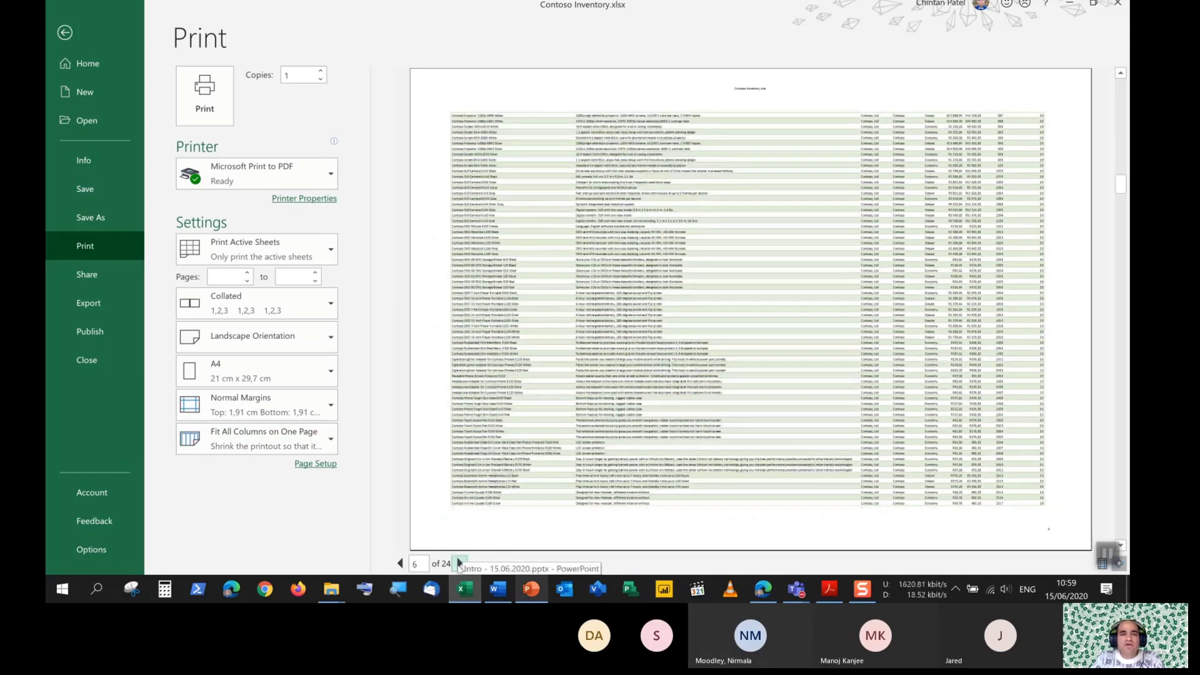
{"action": "left_click", "coordinate": [460, 563]}
{"action": "left_click", "coordinate": [401, 564]}
{"action": "left_click", "coordinate": [401, 563]}
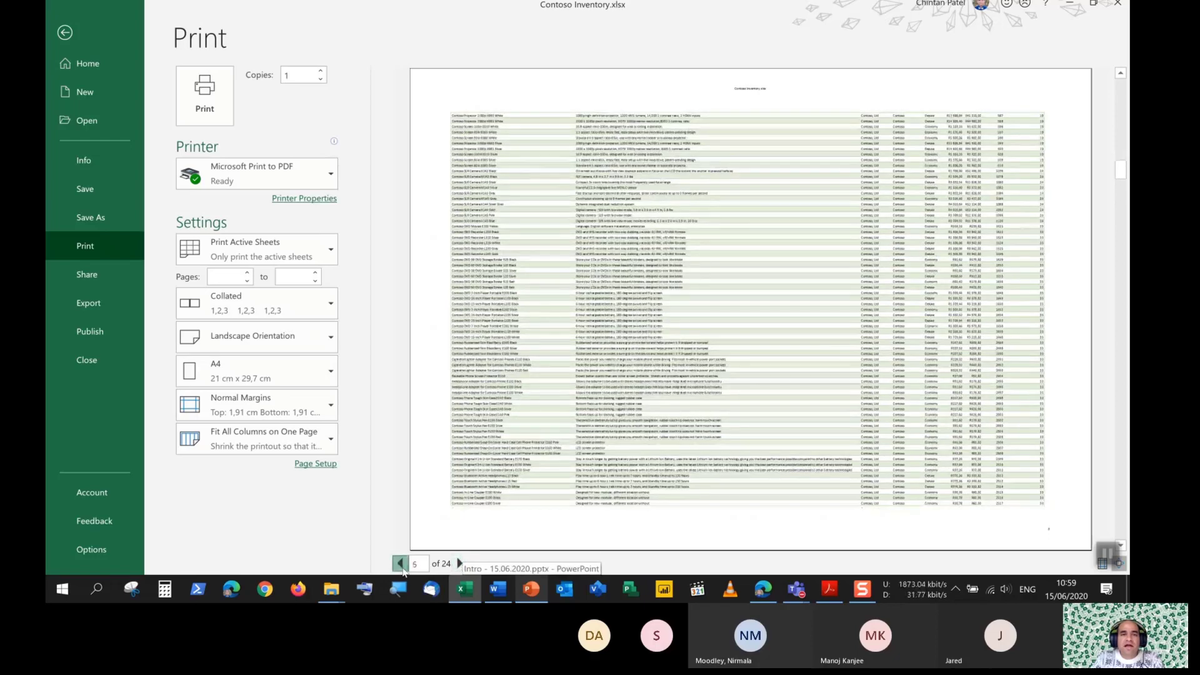
{"action": "left_click", "coordinate": [401, 564]}
{"action": "left_click", "coordinate": [400, 563]}
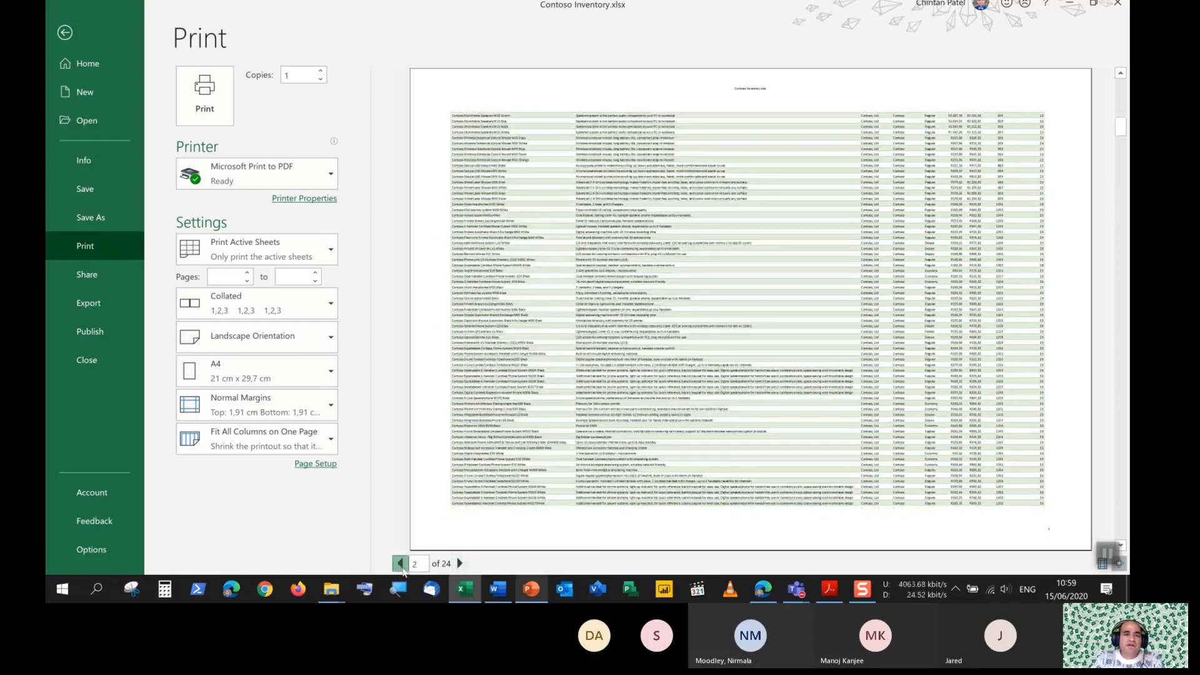
{"action": "left_click", "coordinate": [400, 564]}
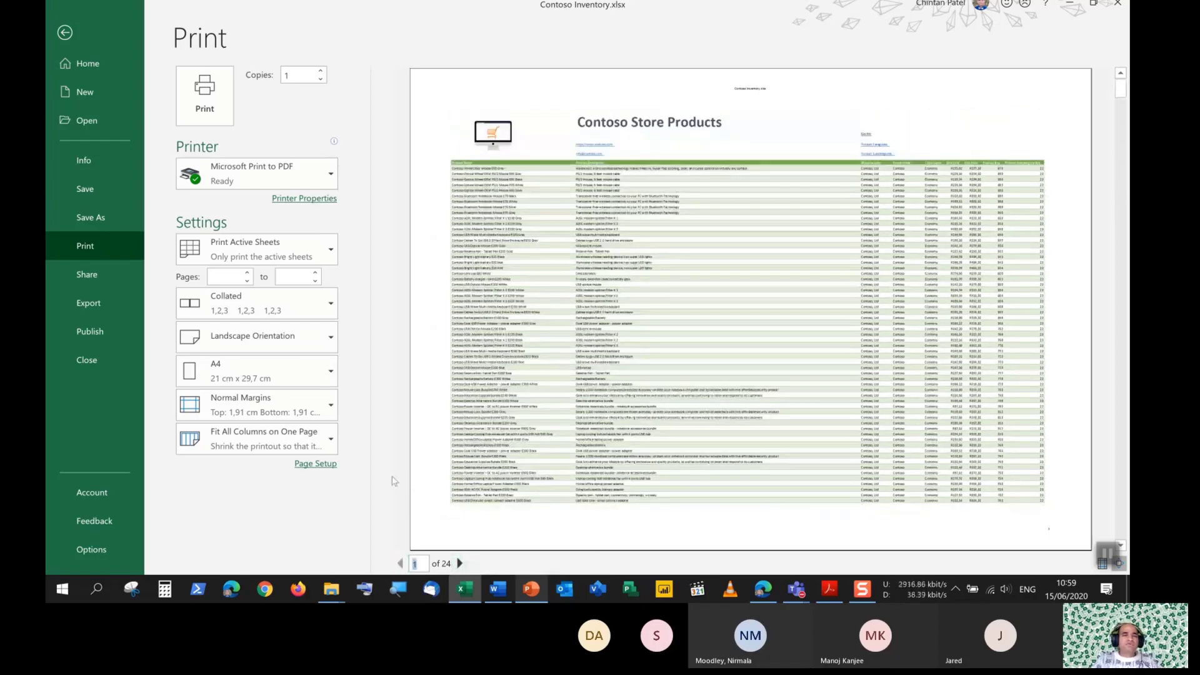
{"action": "left_click", "coordinate": [460, 564]}
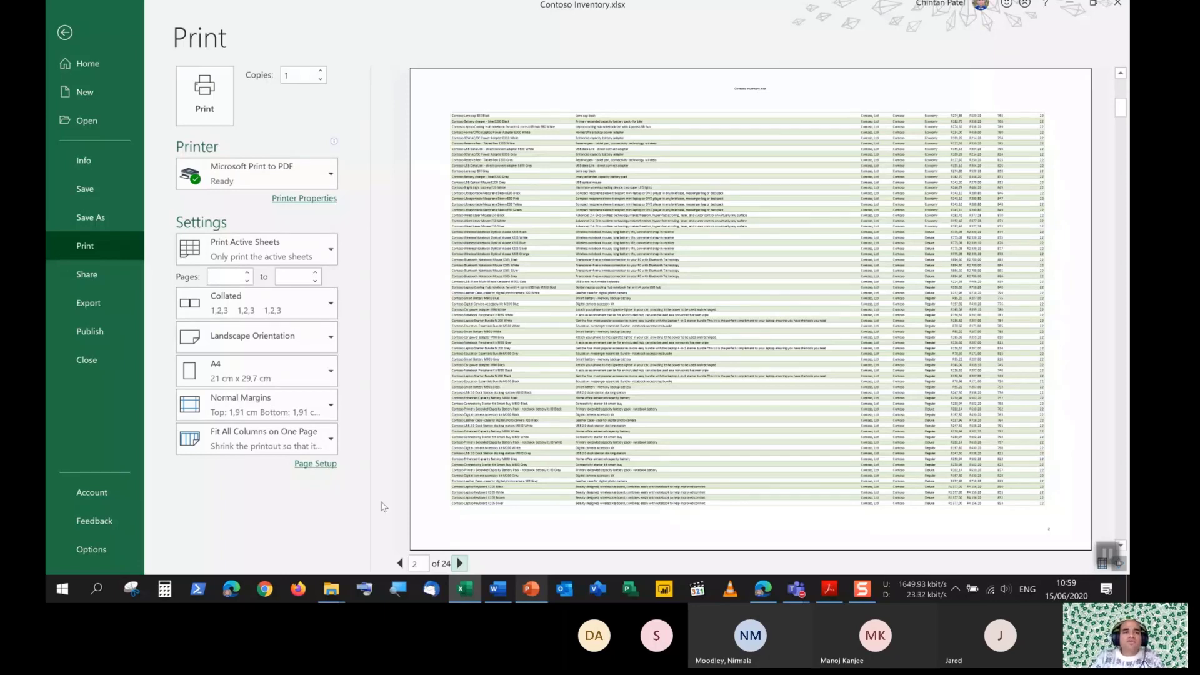
{"action": "left_click", "coordinate": [460, 563]}
{"action": "left_click", "coordinate": [459, 563]}
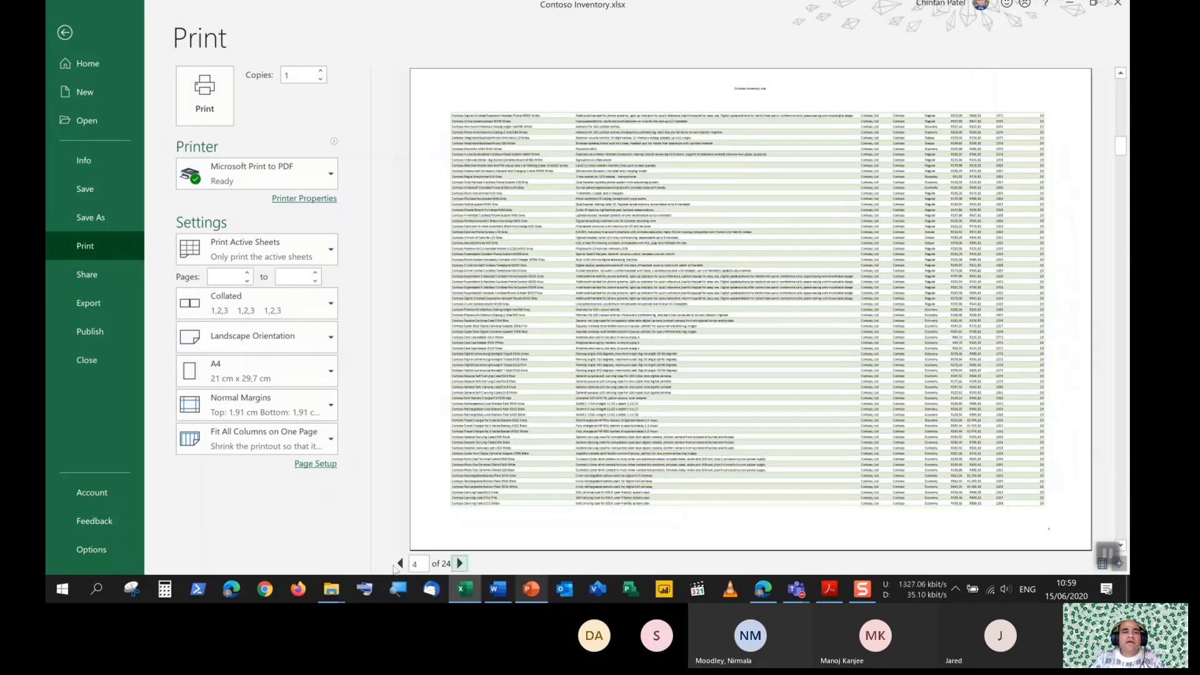
{"action": "left_click", "coordinate": [400, 564]}
{"action": "left_click", "coordinate": [400, 563]}
{"action": "left_click", "coordinate": [400, 563]}
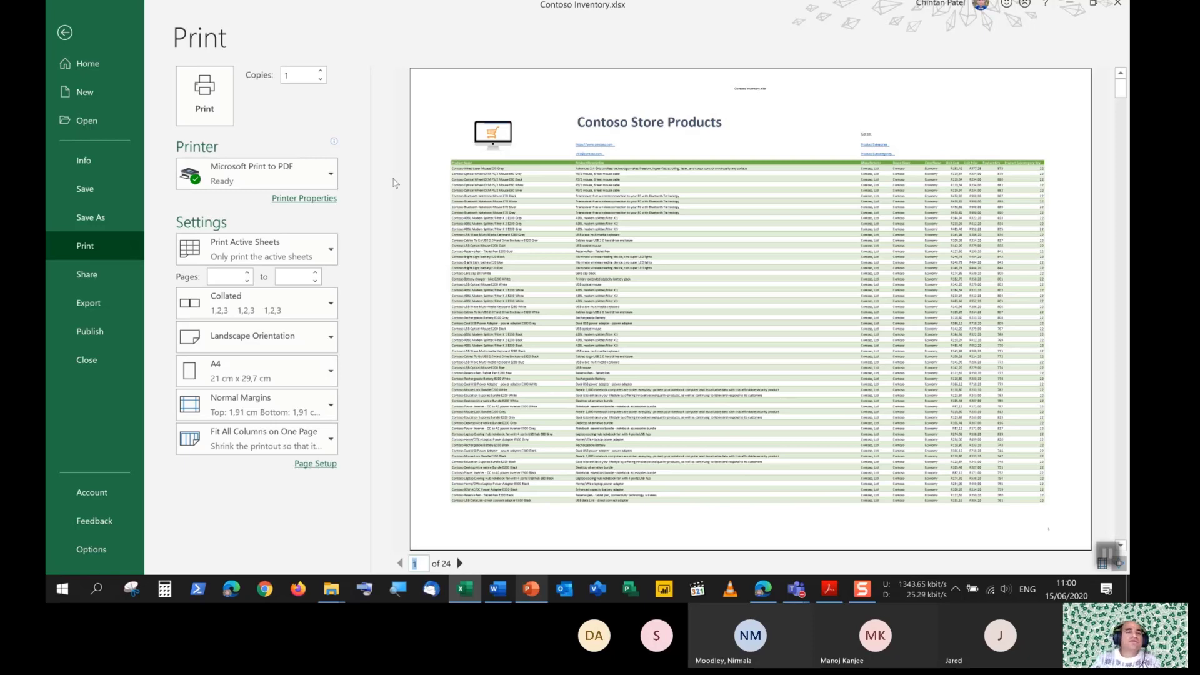
Check the print title settings in Page Setup from the print preview, cancel, and return to the All Products sheet
{"action": "left_click", "coordinate": [307, 466]}
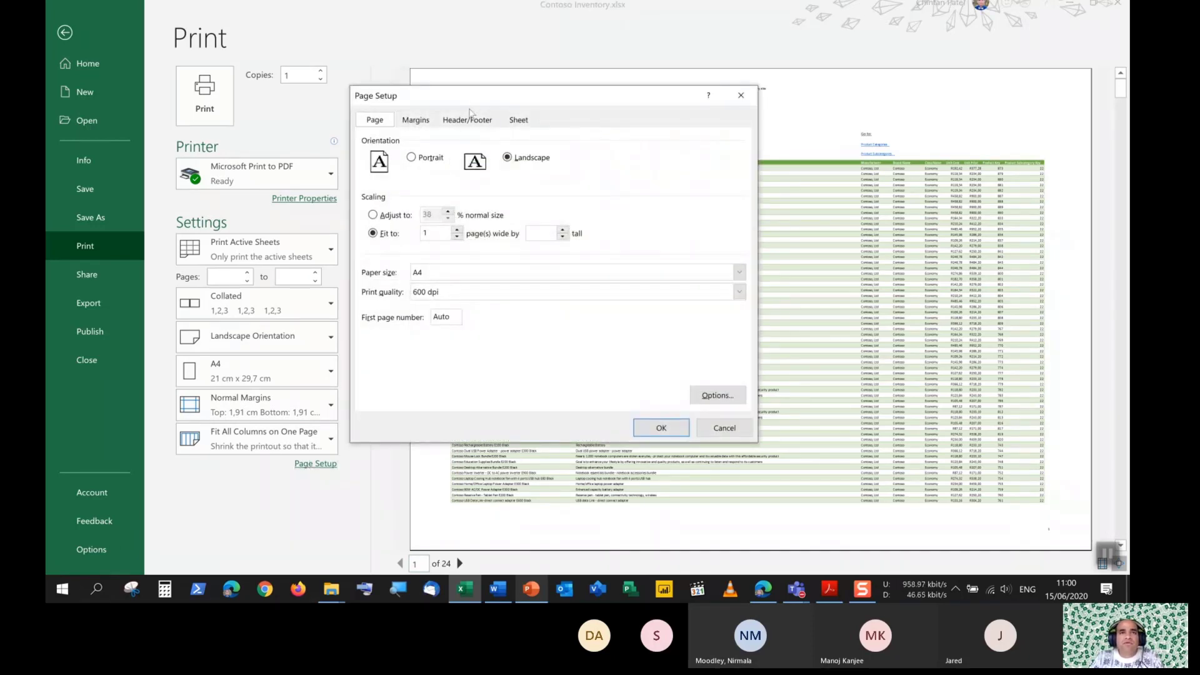
{"action": "left_click", "coordinate": [519, 120]}
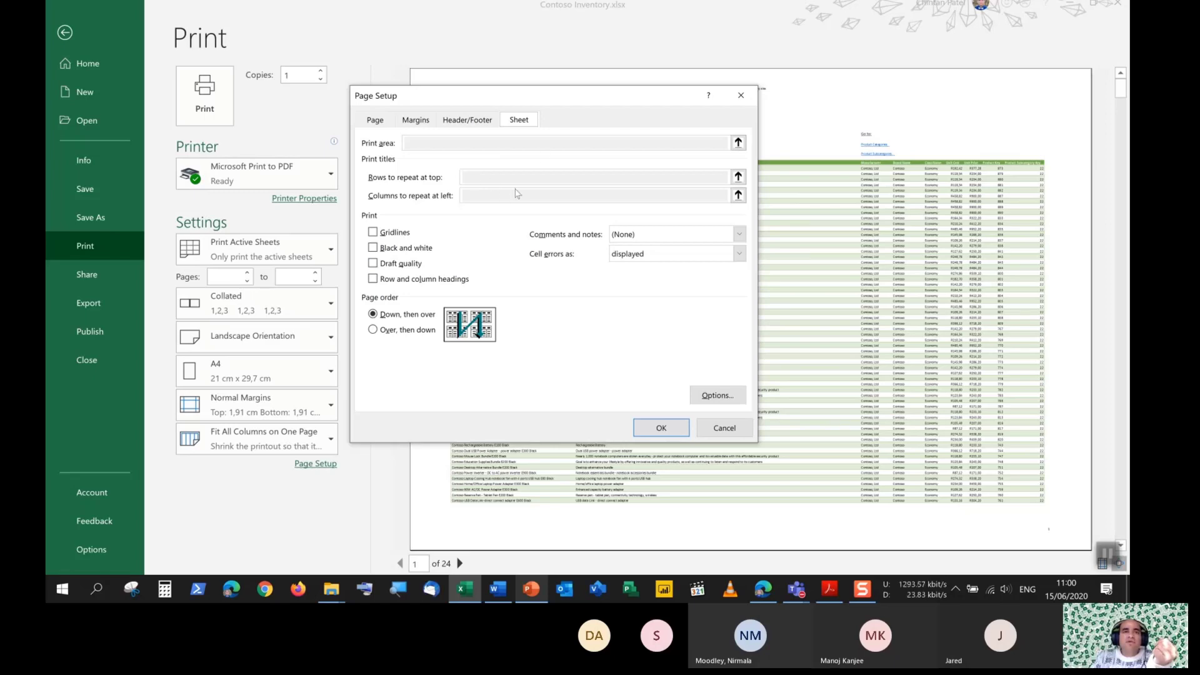
{"action": "left_click", "coordinate": [731, 431]}
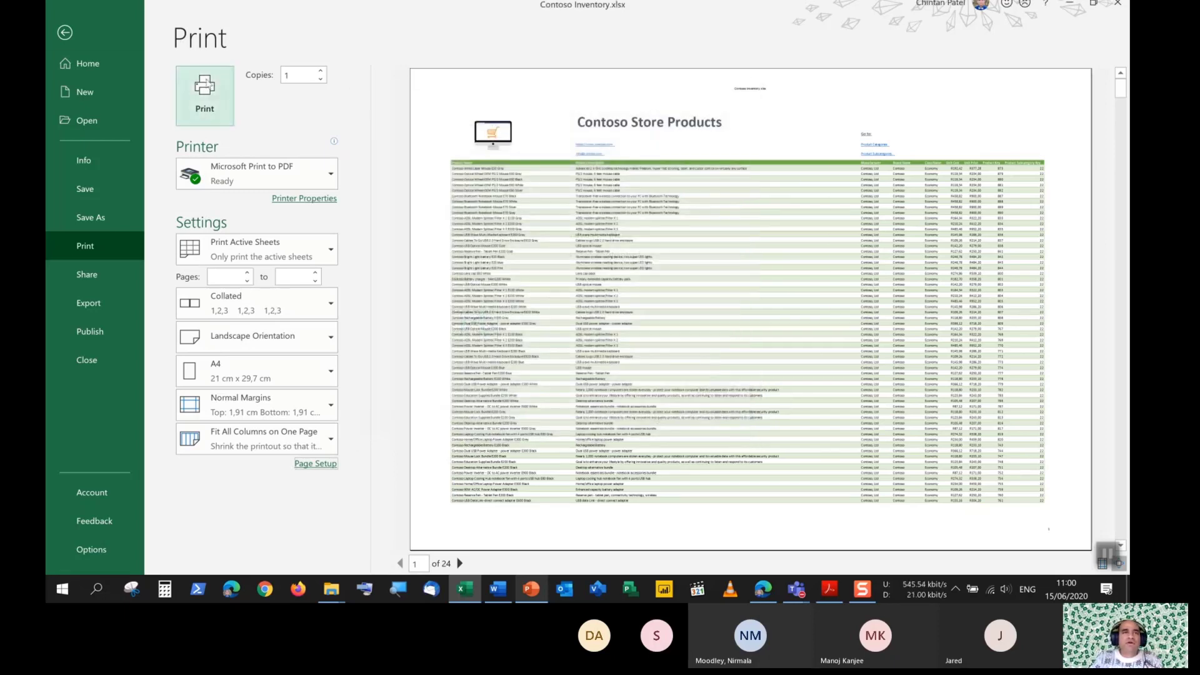
{"action": "left_click", "coordinate": [79, 34]}
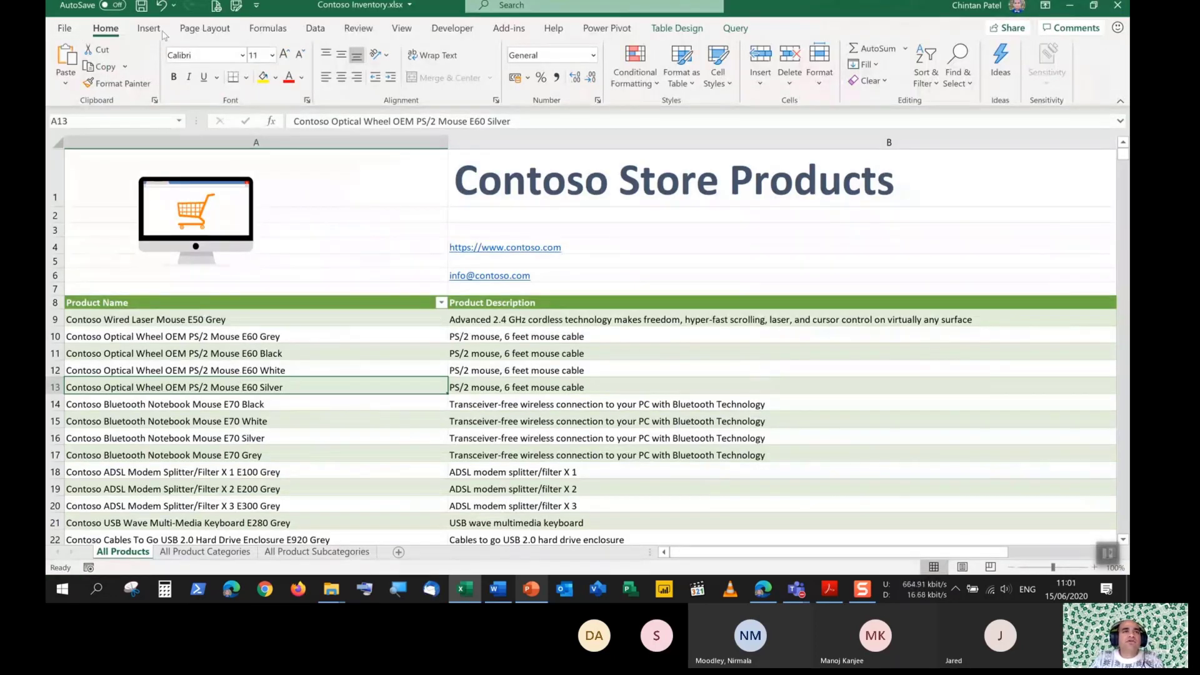
Set rows 1 to 8 ($1:$8) of the All Products sheet as print titles that repeat at the top of each page
{"action": "left_click", "coordinate": [204, 35]}
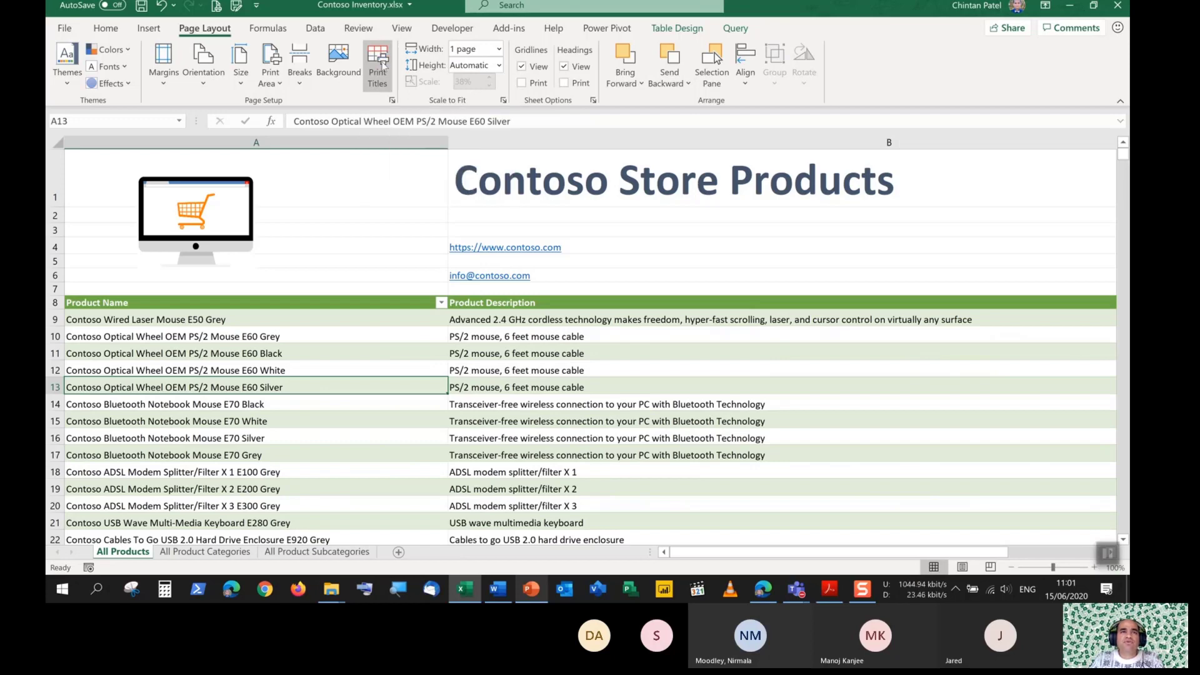
{"action": "left_click", "coordinate": [378, 66]}
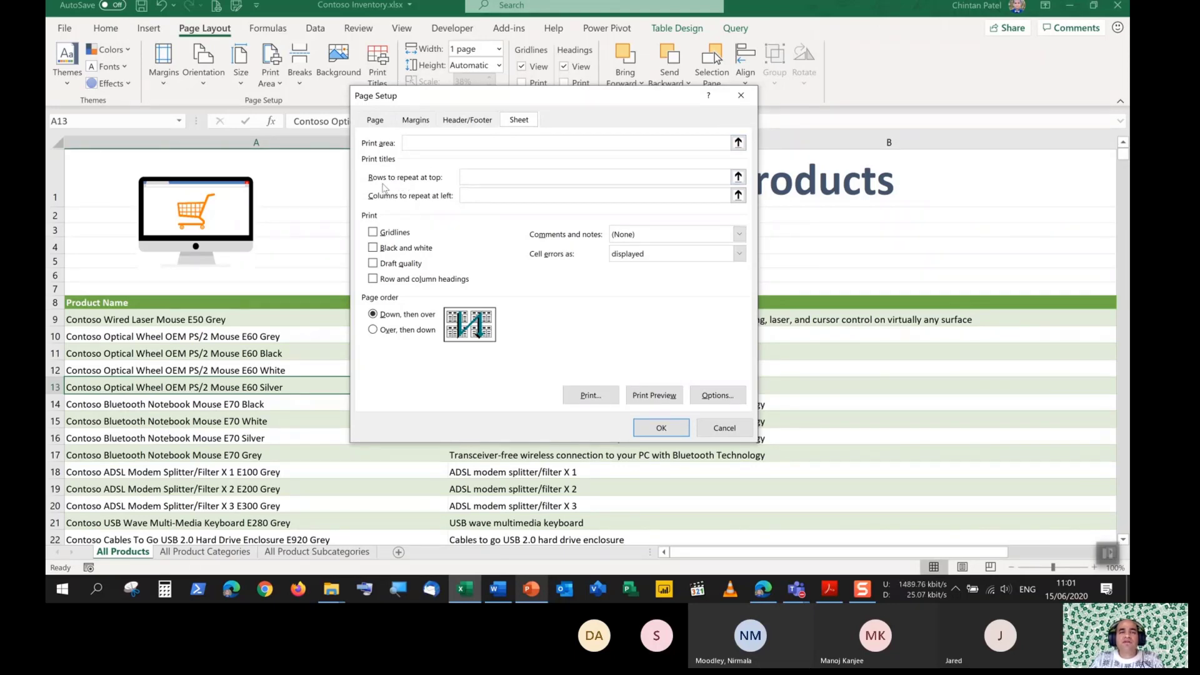
{"action": "left_click", "coordinate": [479, 177]}
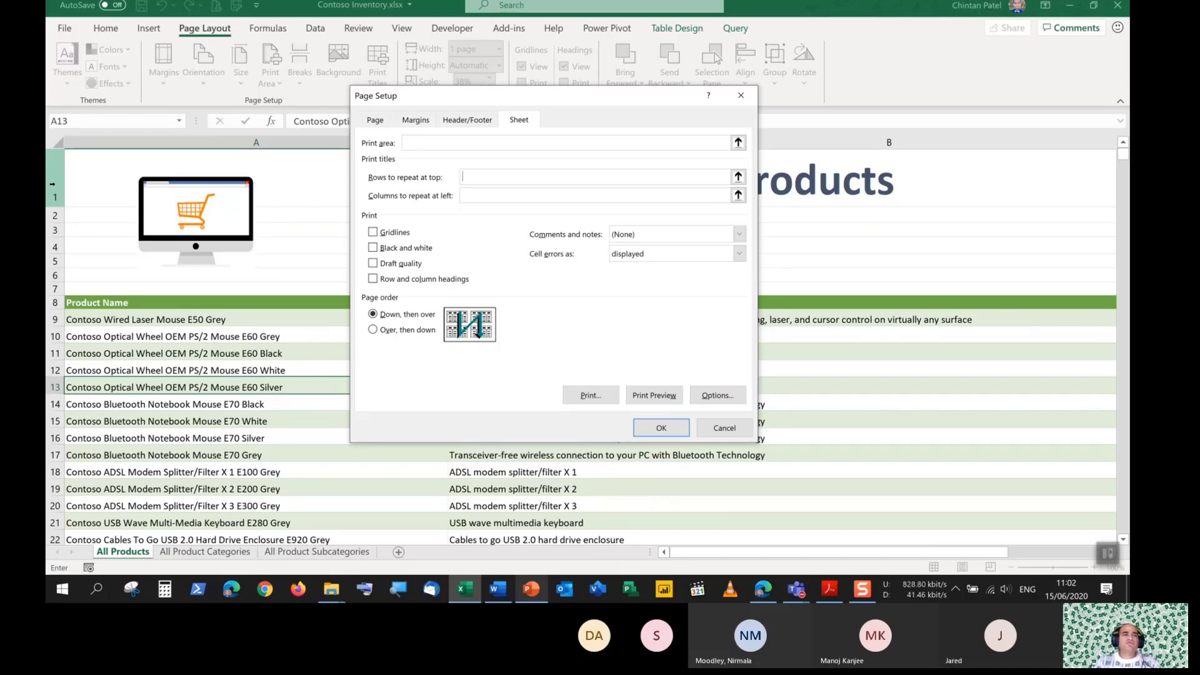
{"action": "left_click_drag", "start_coordinate": [55, 187], "coordinate": [53, 305]}
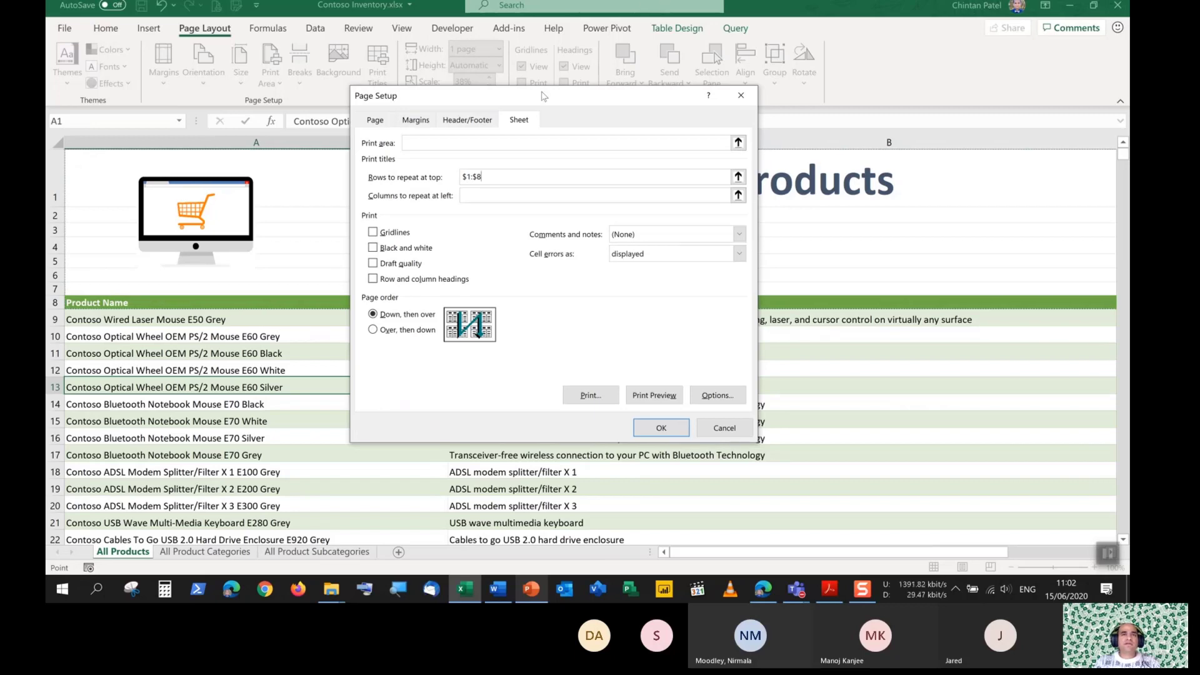
{"action": "left_click_drag", "start_coordinate": [544, 96], "coordinate": [555, 125]}
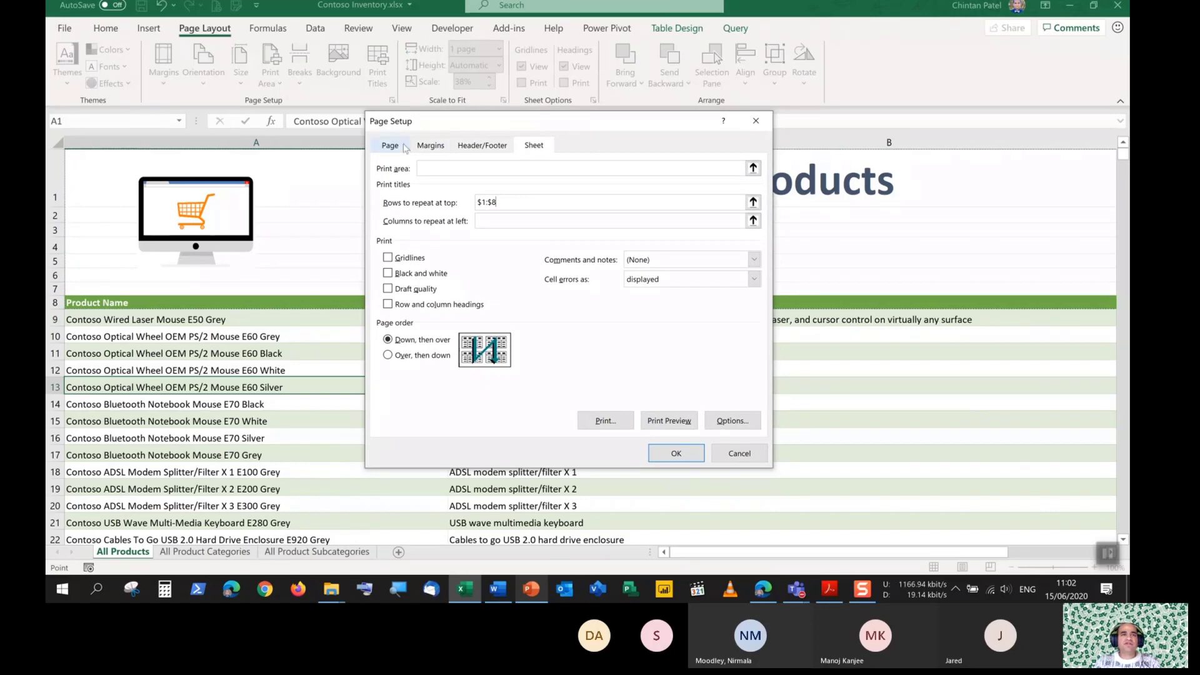
{"action": "left_click_drag", "start_coordinate": [508, 125], "coordinate": [518, 98]}
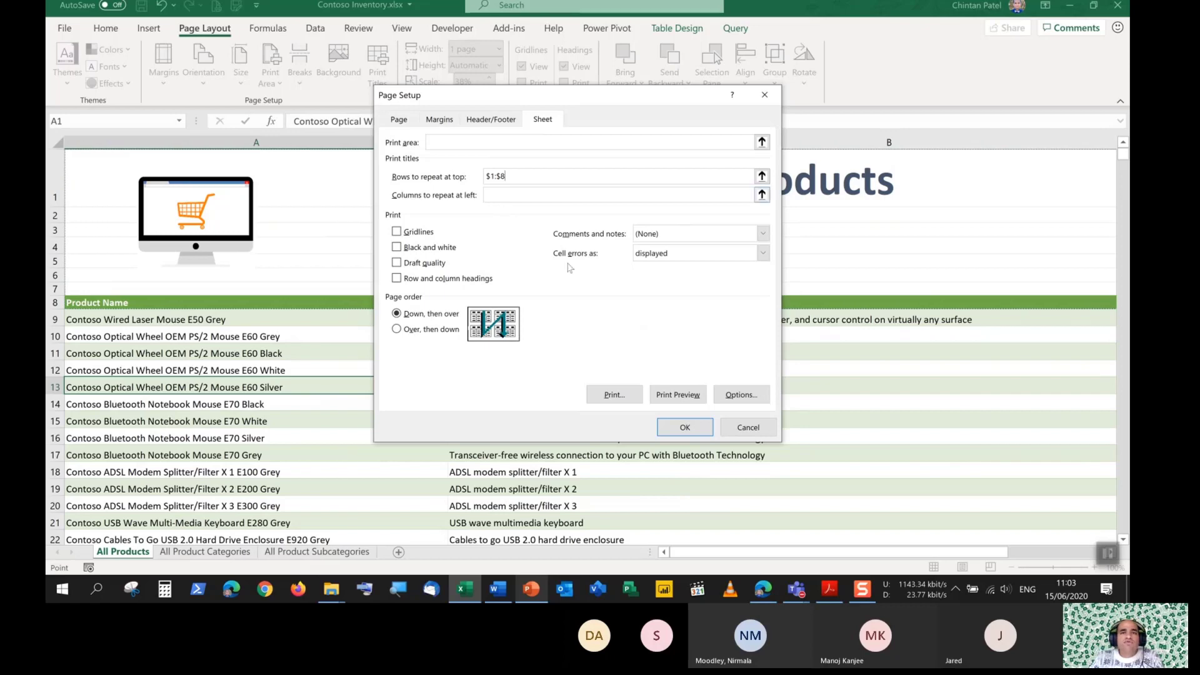
{"action": "left_click", "coordinate": [685, 427]}
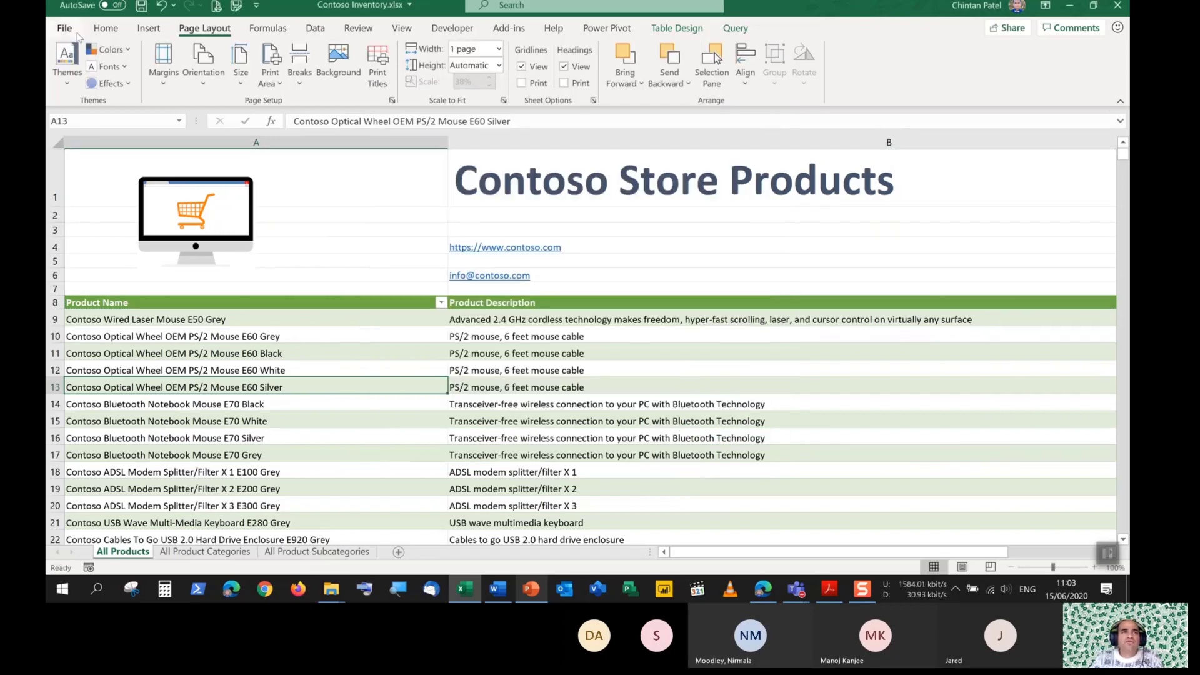
Reopen the print preview and go to page 2 to check the repeated title rows
{"action": "left_click", "coordinate": [68, 30]}
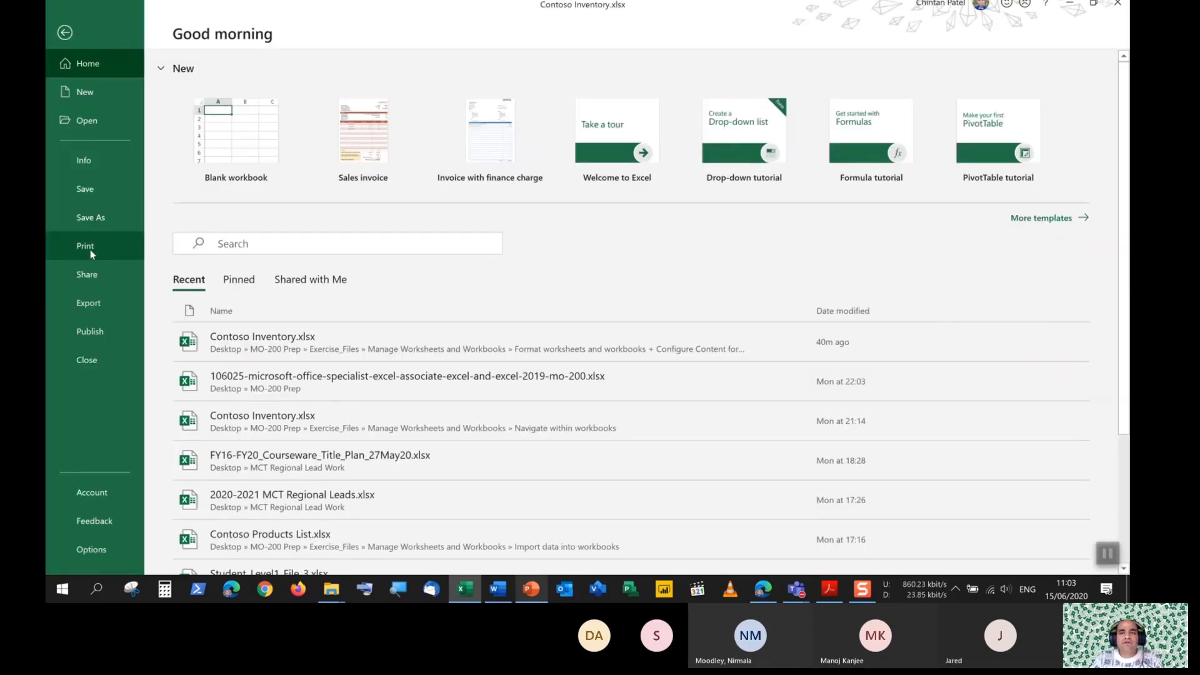
{"action": "left_click", "coordinate": [90, 249]}
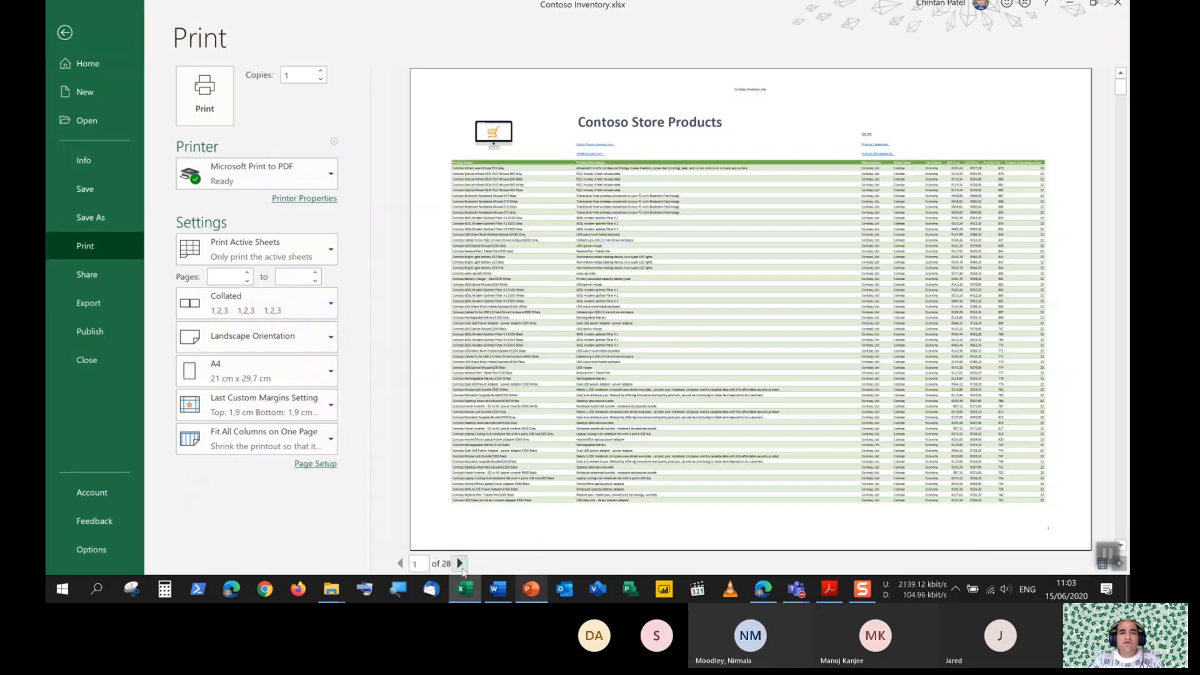
{"action": "left_click", "coordinate": [460, 565]}
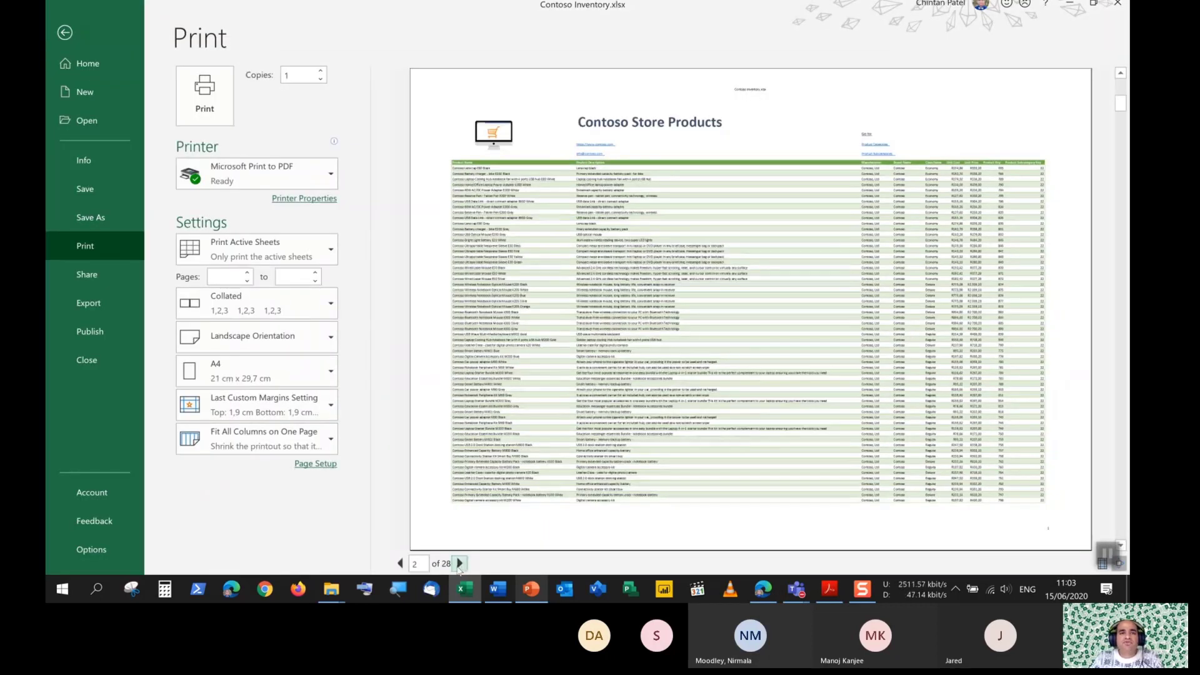
Page through the print preview up to page 12 to check that the title rows repeat on every page
{"action": "left_click", "coordinate": [460, 564]}
{"action": "left_click", "coordinate": [460, 565]}
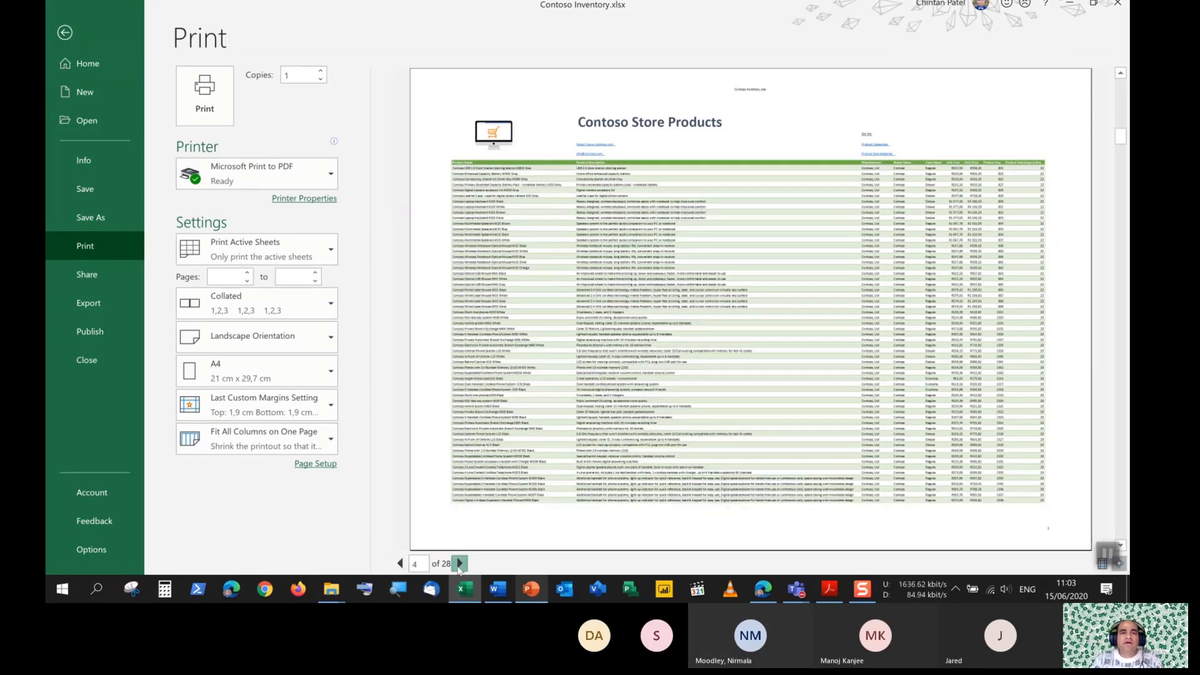
{"action": "left_click", "coordinate": [460, 565]}
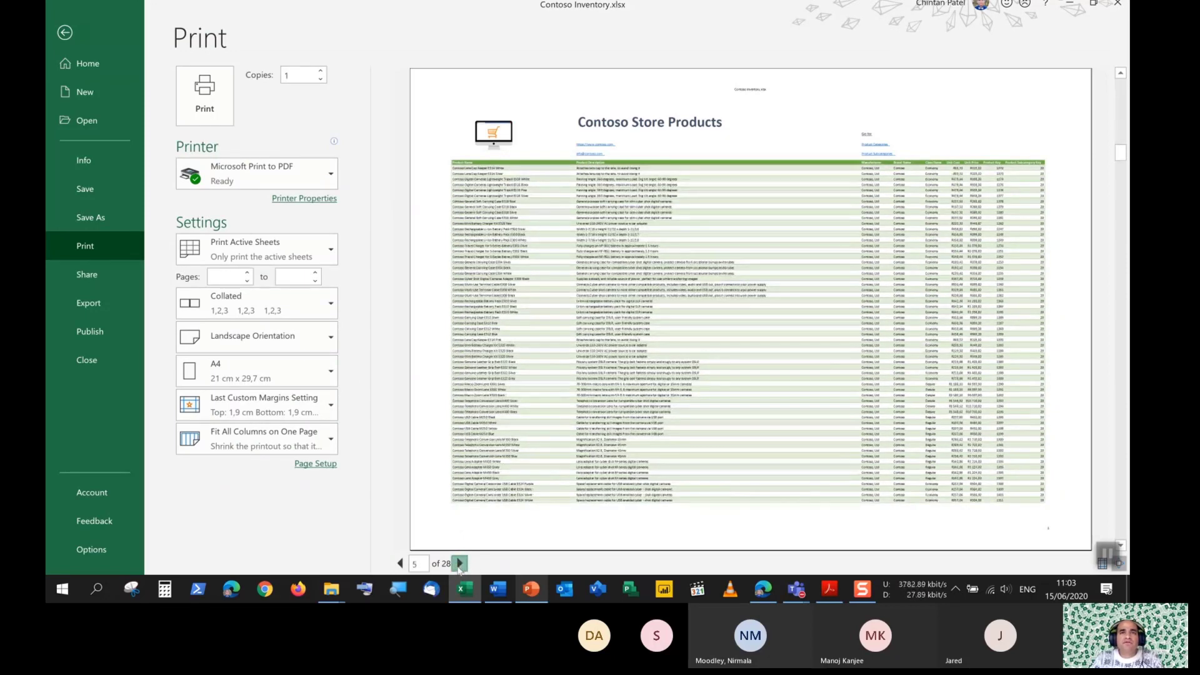
{"action": "left_click", "coordinate": [460, 565]}
{"action": "left_click", "coordinate": [460, 564]}
{"action": "left_click", "coordinate": [460, 564]}
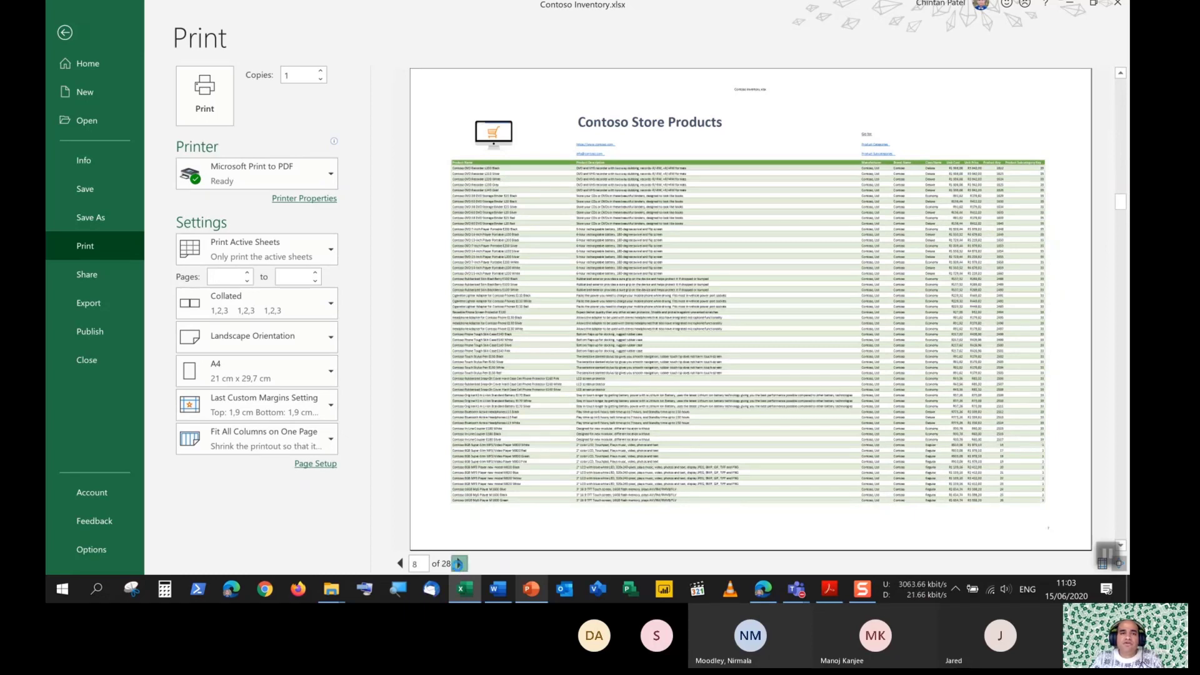
{"action": "left_click", "coordinate": [460, 564]}
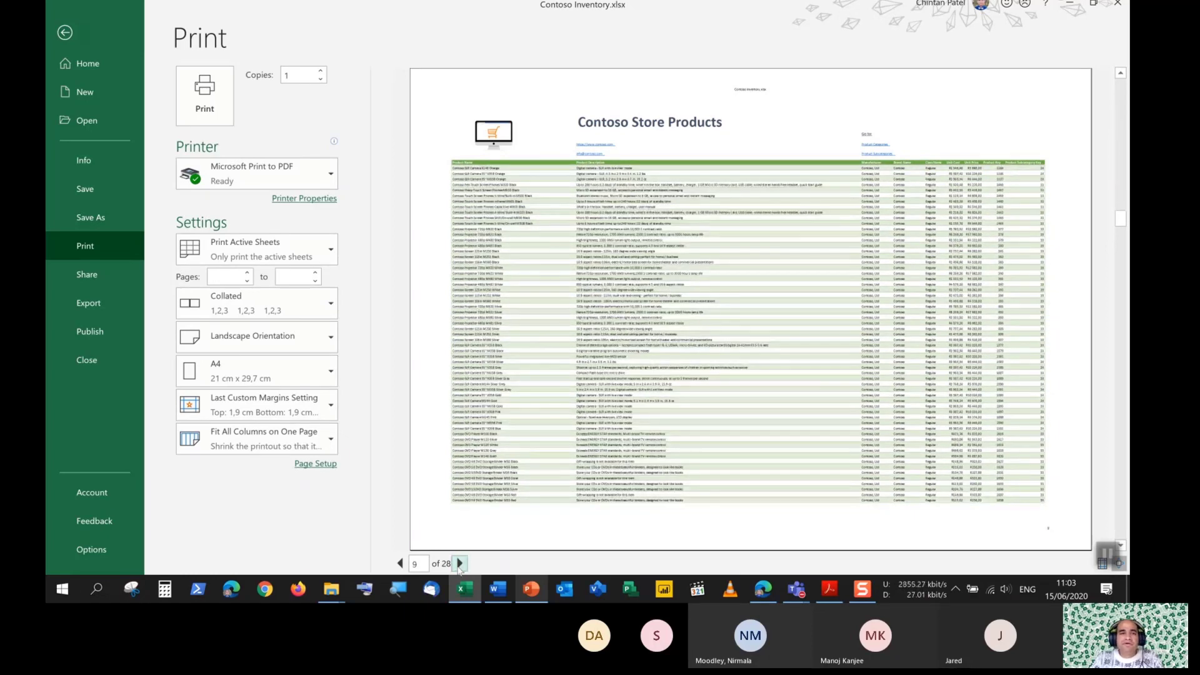
{"action": "left_click", "coordinate": [460, 564]}
{"action": "left_click", "coordinate": [402, 565]}
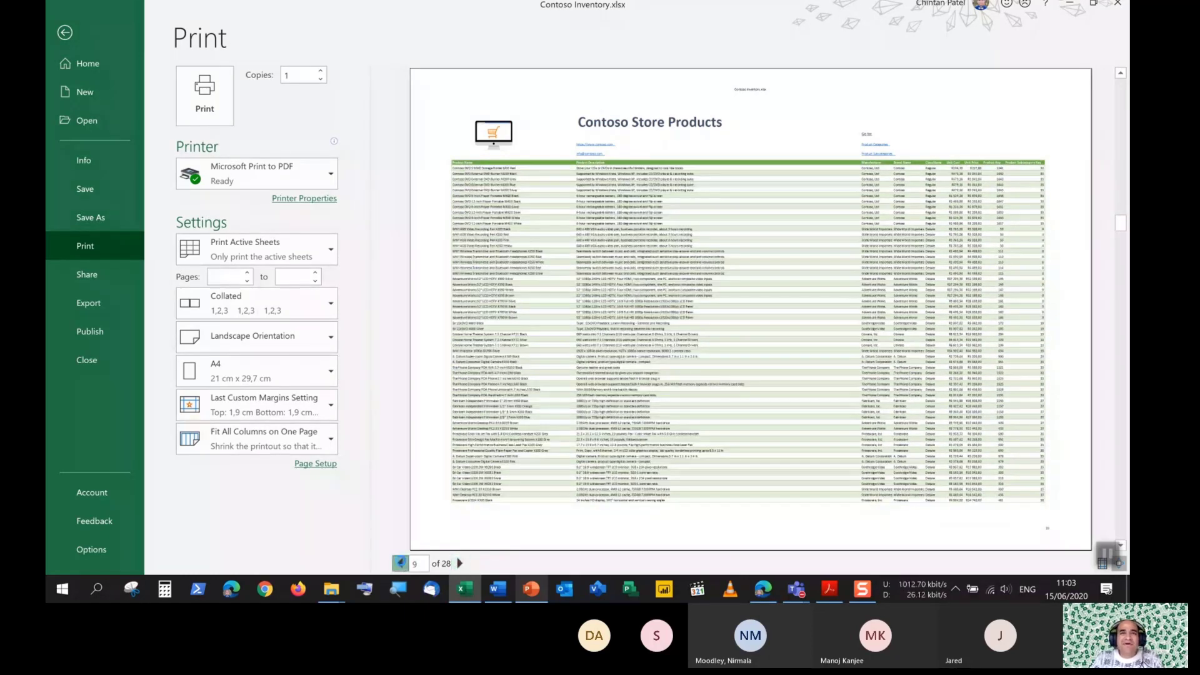
{"action": "left_click", "coordinate": [402, 564]}
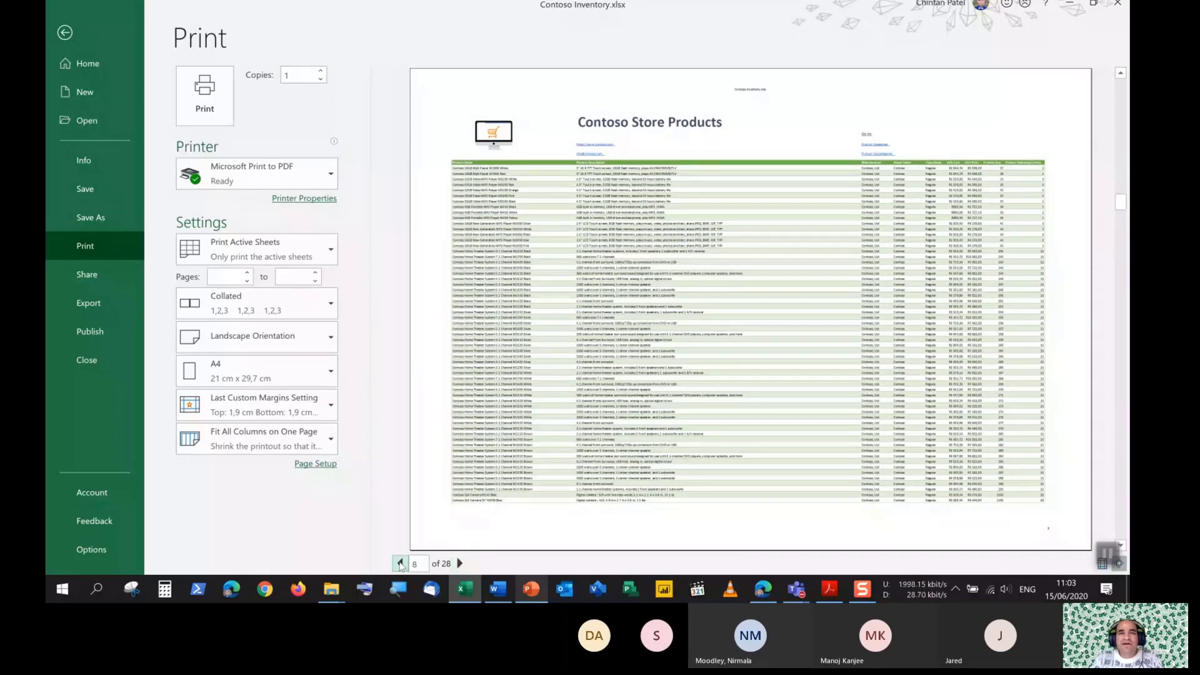
{"action": "left_click", "coordinate": [460, 565]}
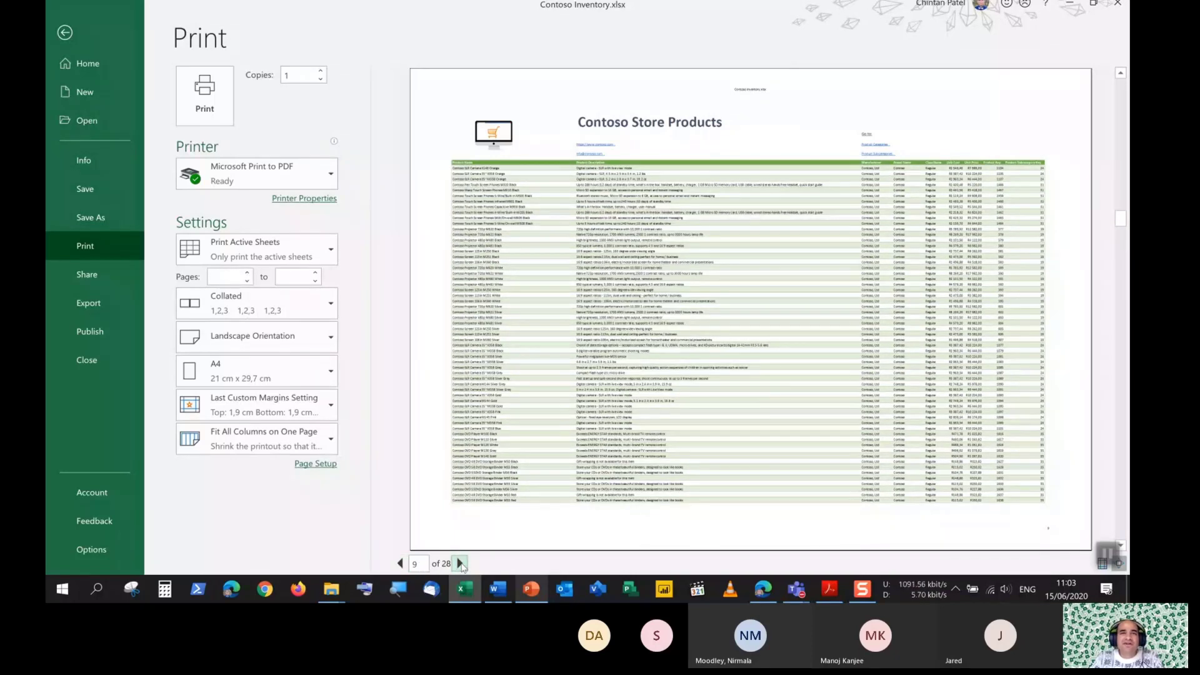
{"action": "left_click", "coordinate": [461, 564]}
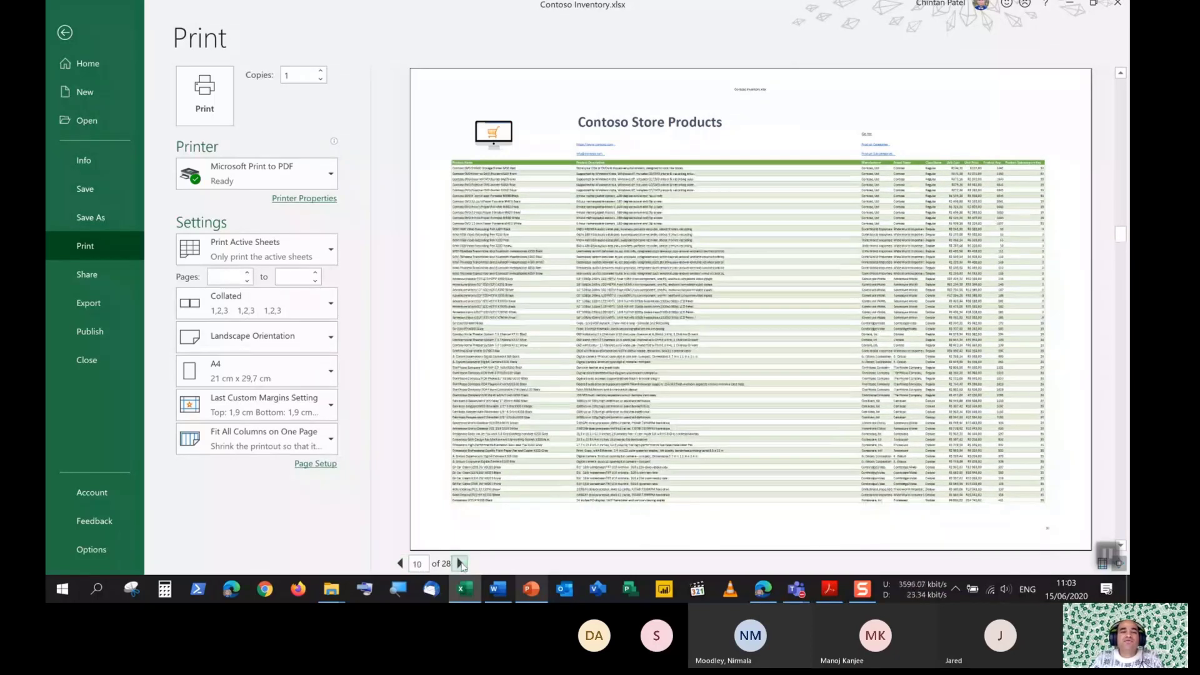
{"action": "left_click", "coordinate": [461, 565]}
{"action": "left_click", "coordinate": [461, 565]}
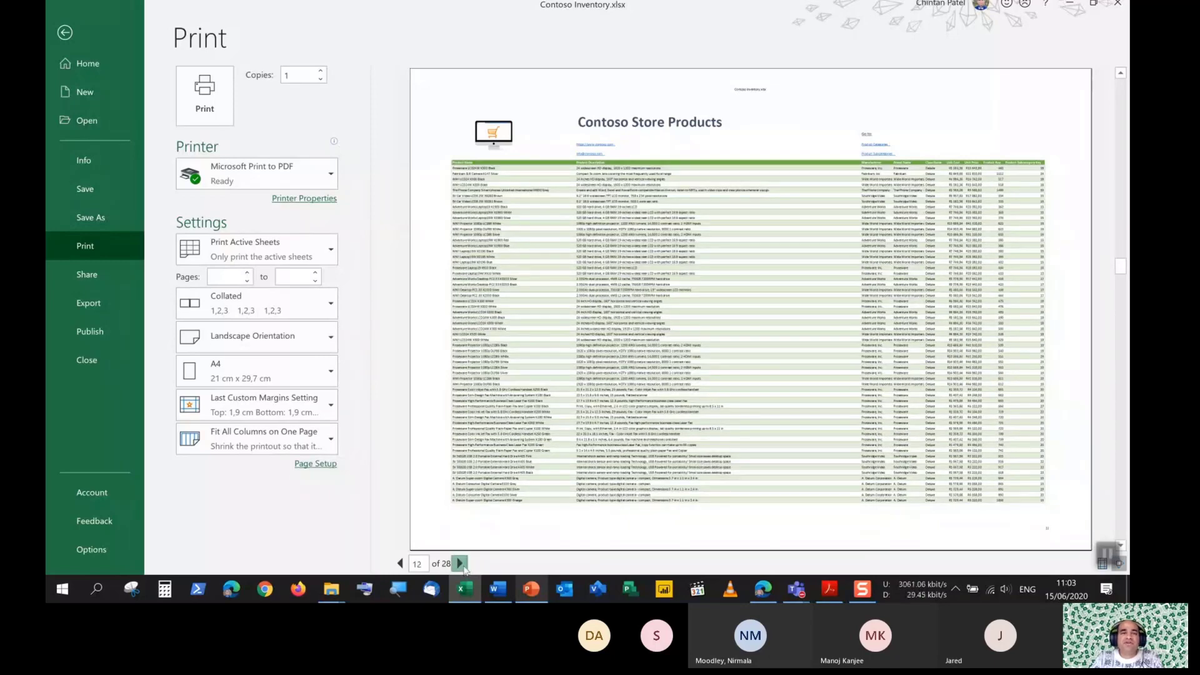
Page back through the print preview to page 1, checking the repeated title rows, and return to the All Products sheet
{"action": "left_click", "coordinate": [401, 564]}
{"action": "left_click", "coordinate": [400, 563]}
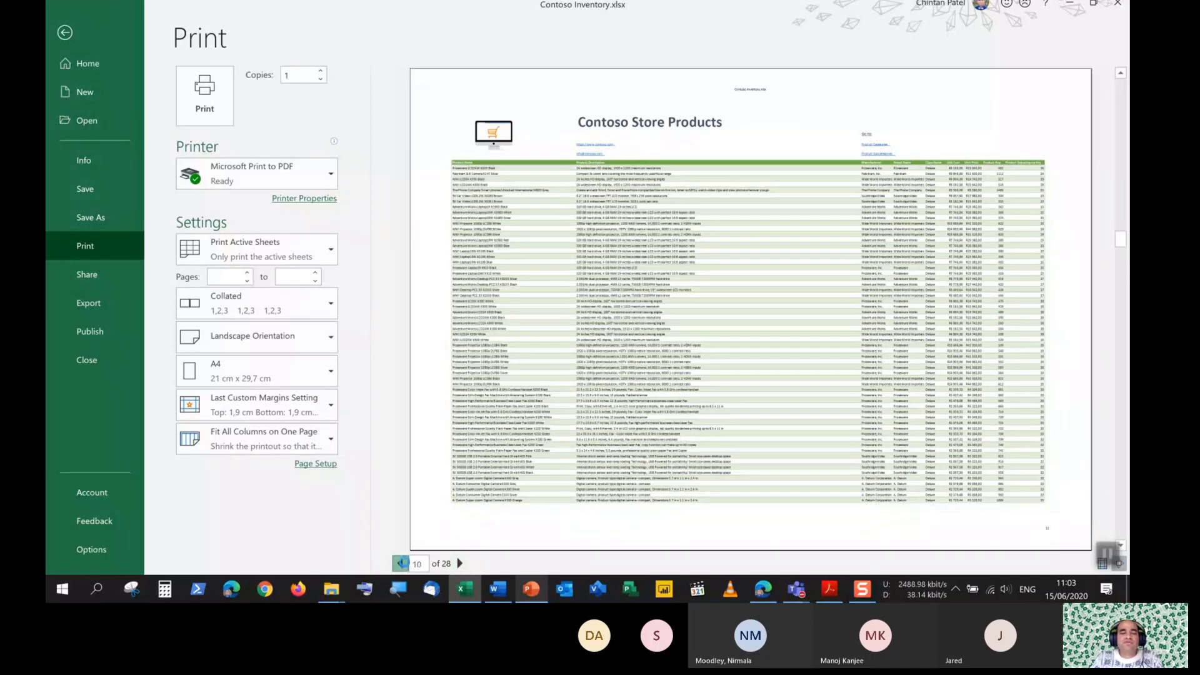
{"action": "left_click", "coordinate": [401, 563]}
{"action": "left_click", "coordinate": [400, 564]}
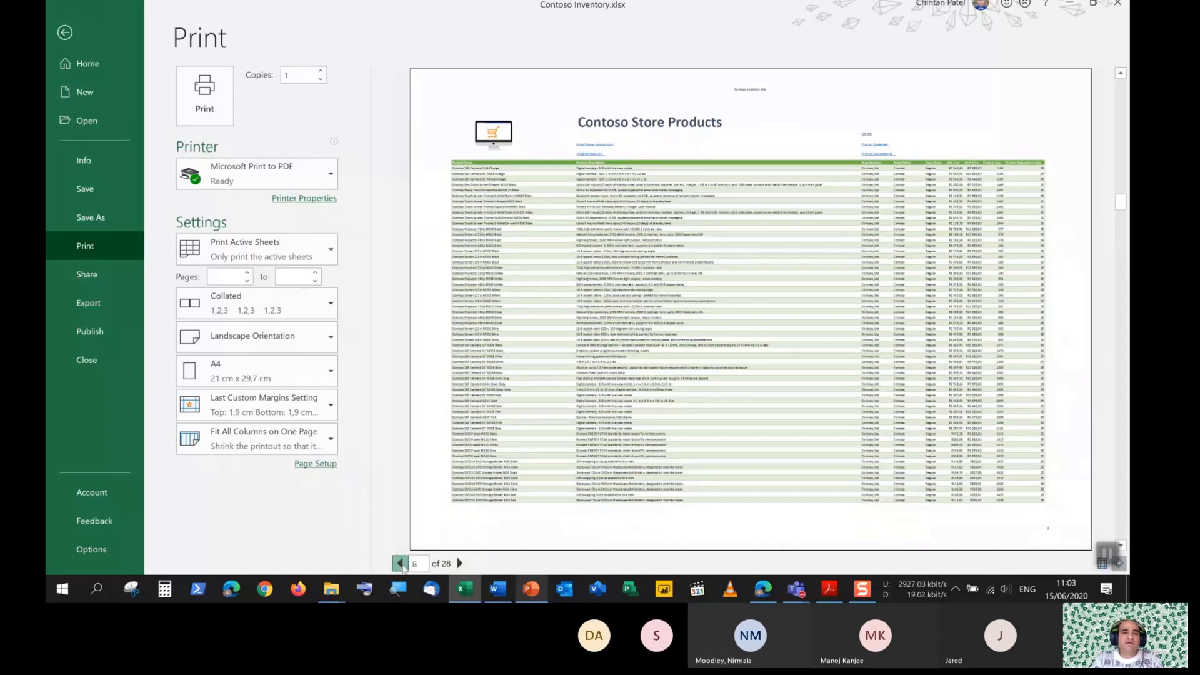
{"action": "left_click", "coordinate": [401, 565]}
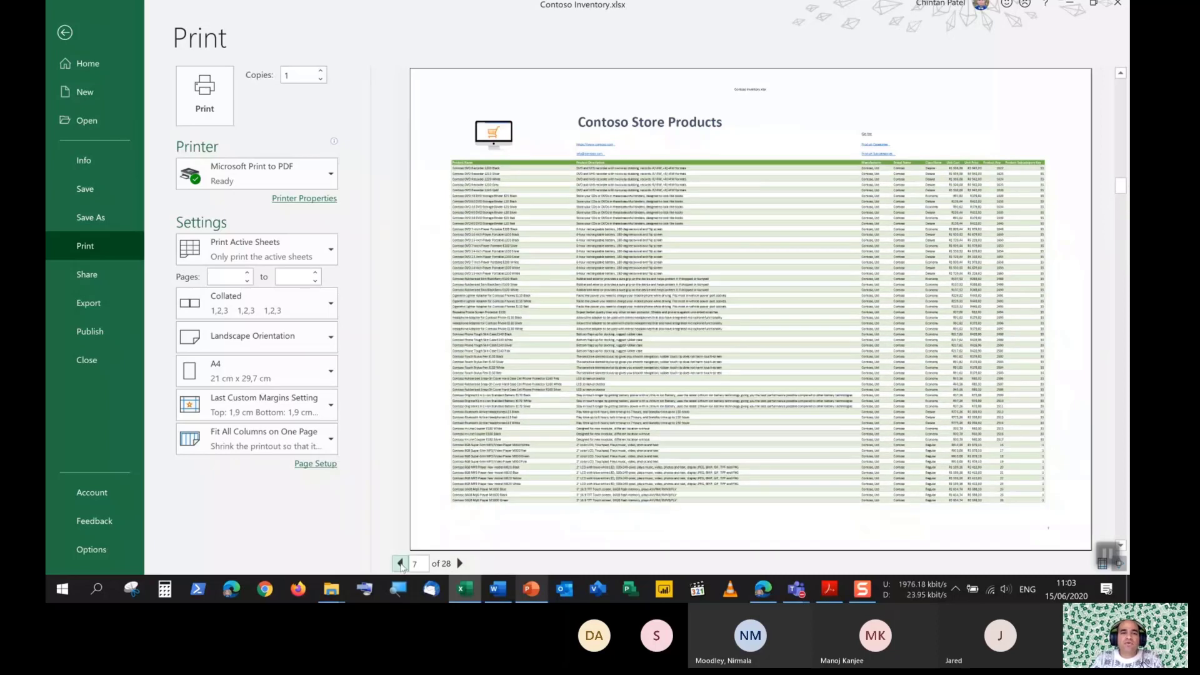
{"action": "left_click", "coordinate": [401, 564]}
{"action": "left_click", "coordinate": [401, 564]}
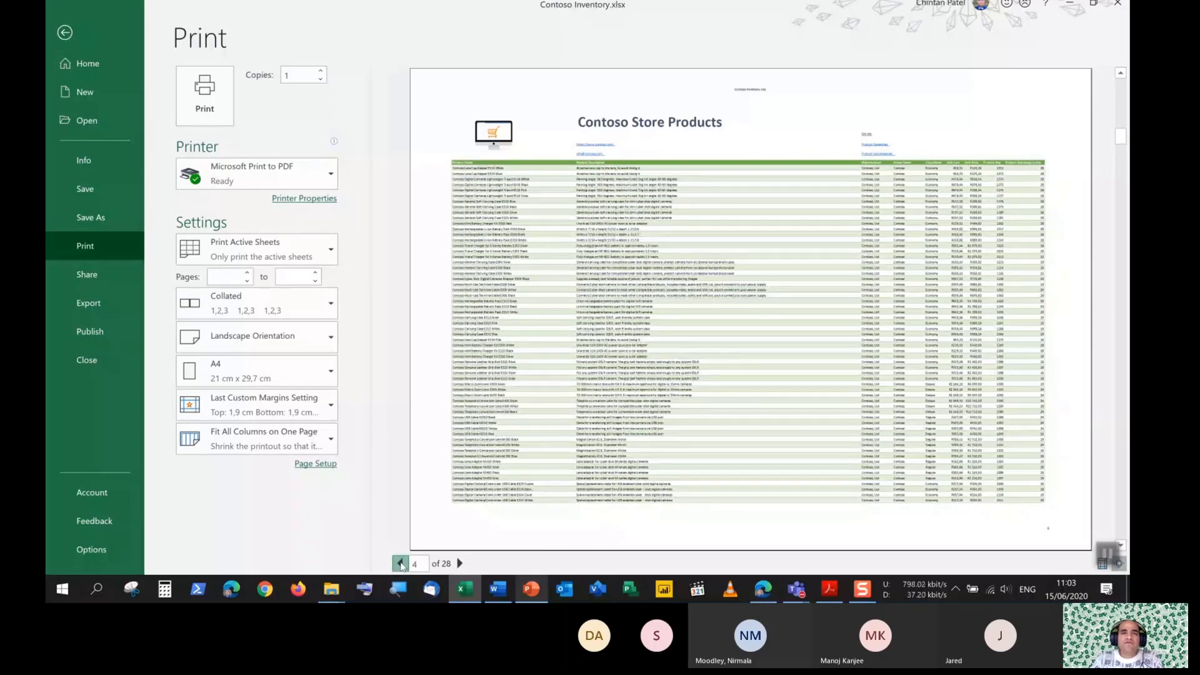
{"action": "left_click", "coordinate": [401, 564]}
{"action": "left_click", "coordinate": [401, 565]}
{"action": "left_click", "coordinate": [400, 564]}
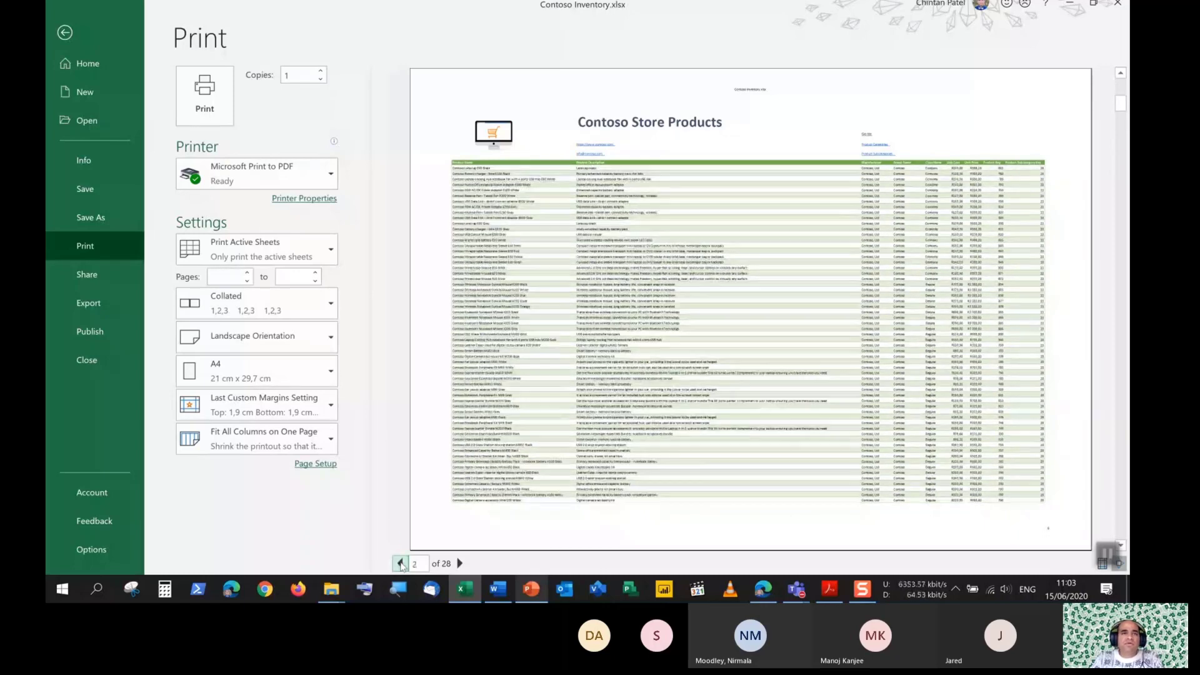
{"action": "left_click", "coordinate": [401, 565]}
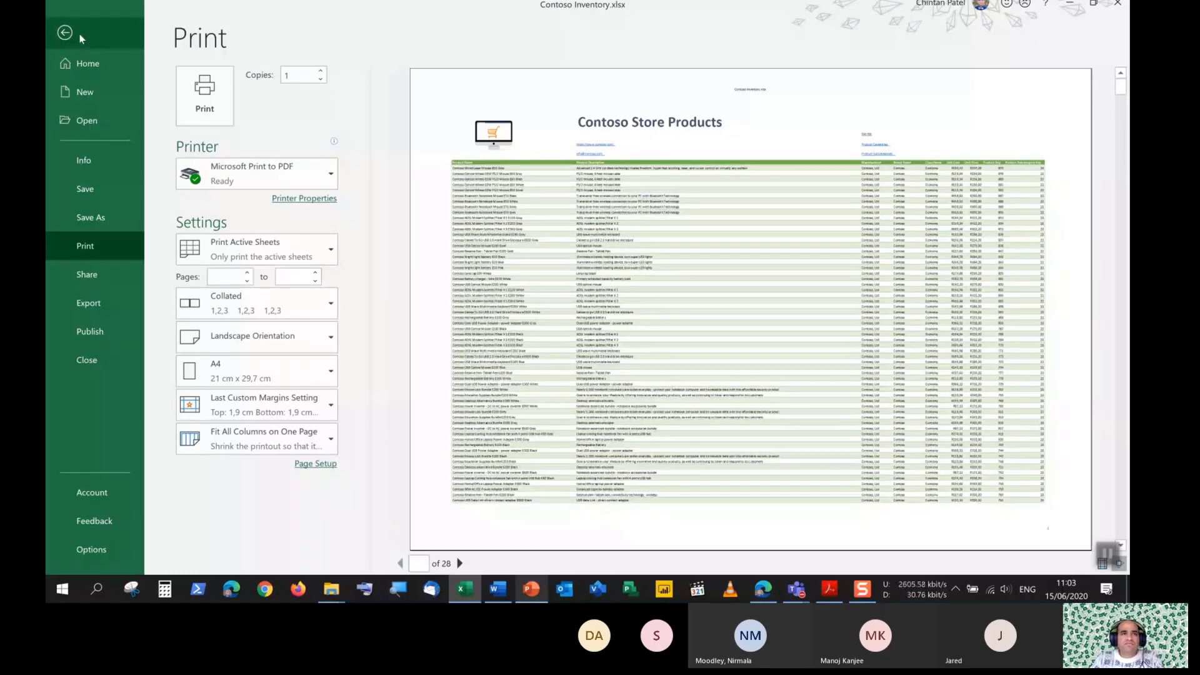
{"action": "left_click", "coordinate": [65, 32]}
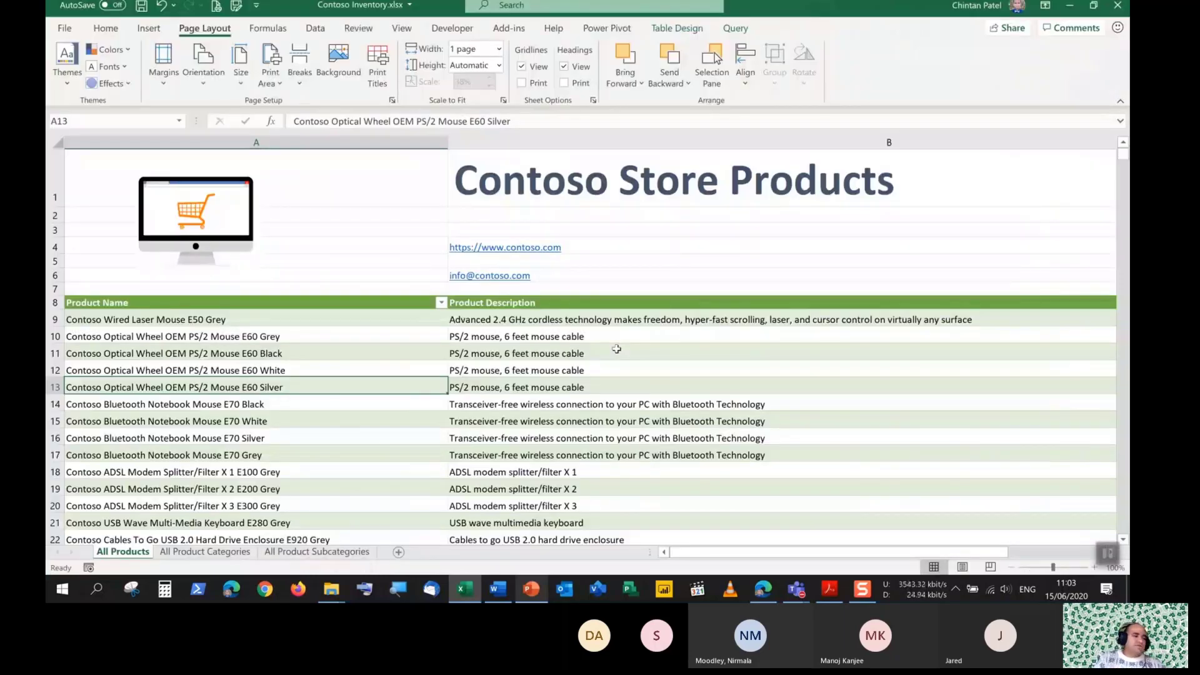